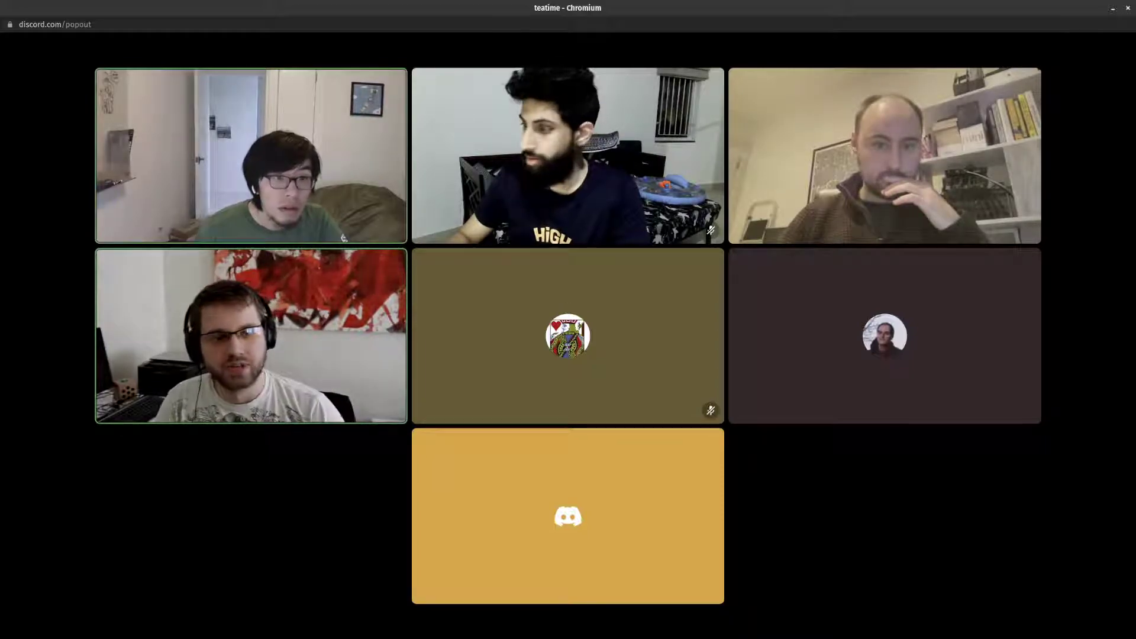
Switch to VSCodium and place the cursor on the blank line above the Overview heading of the lookup modifiers note.
mouse_move(736, 269)
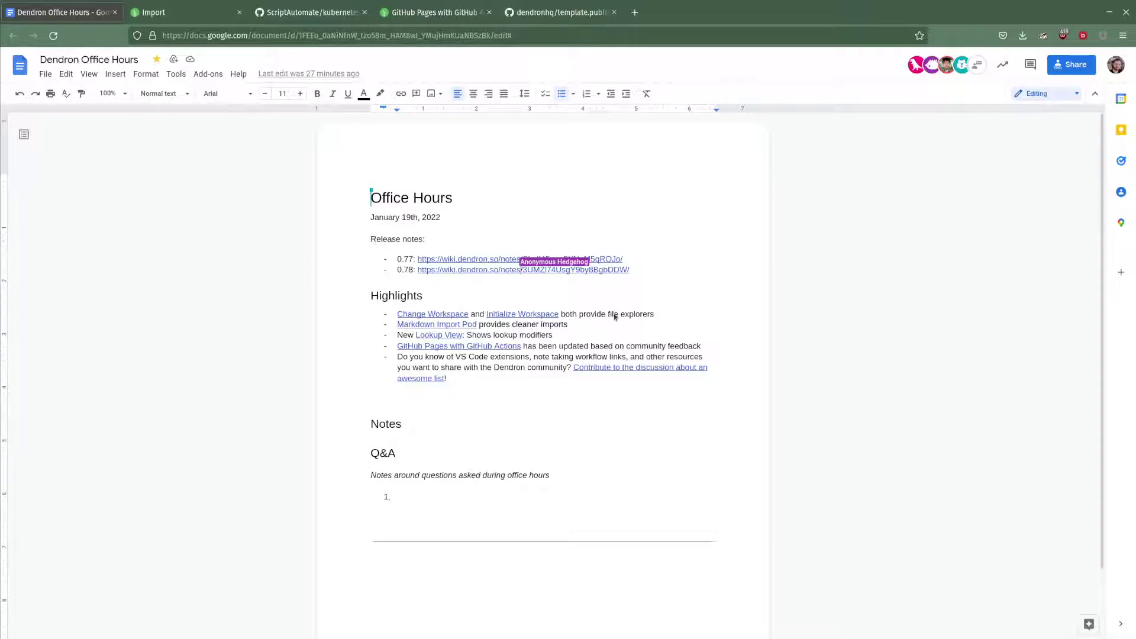
key(alt+Tab)
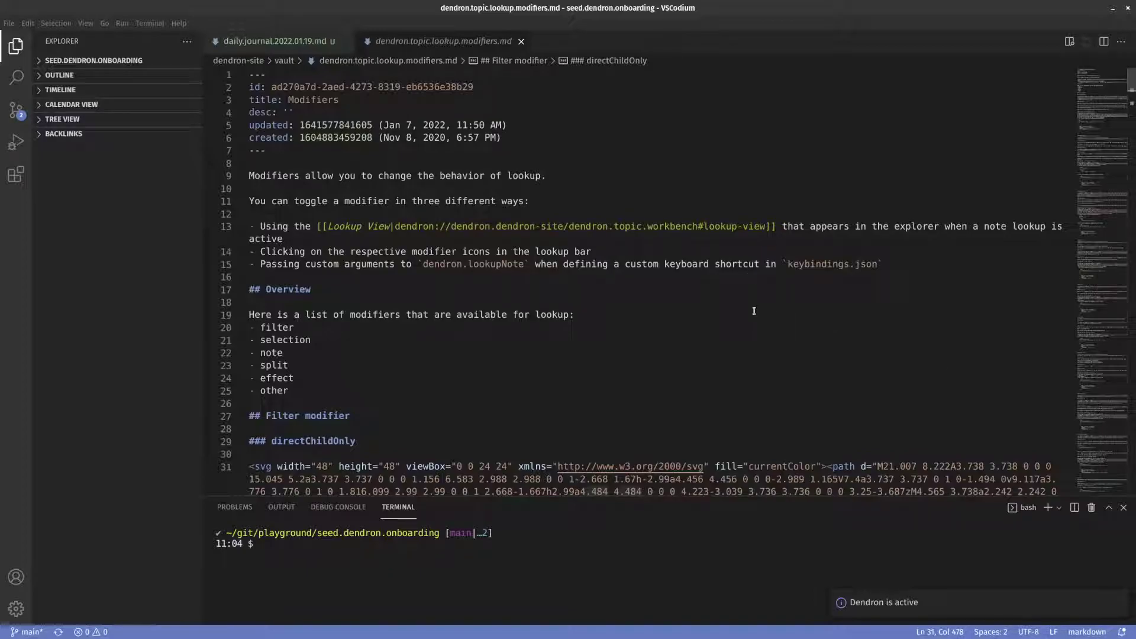
click(518, 385)
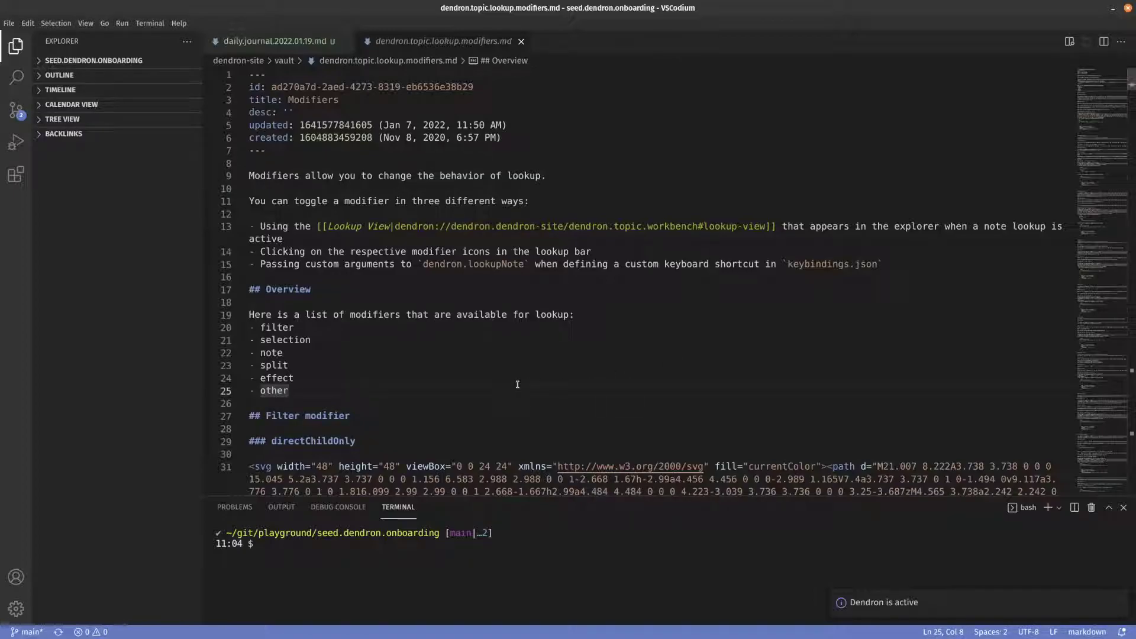
click(474, 277)
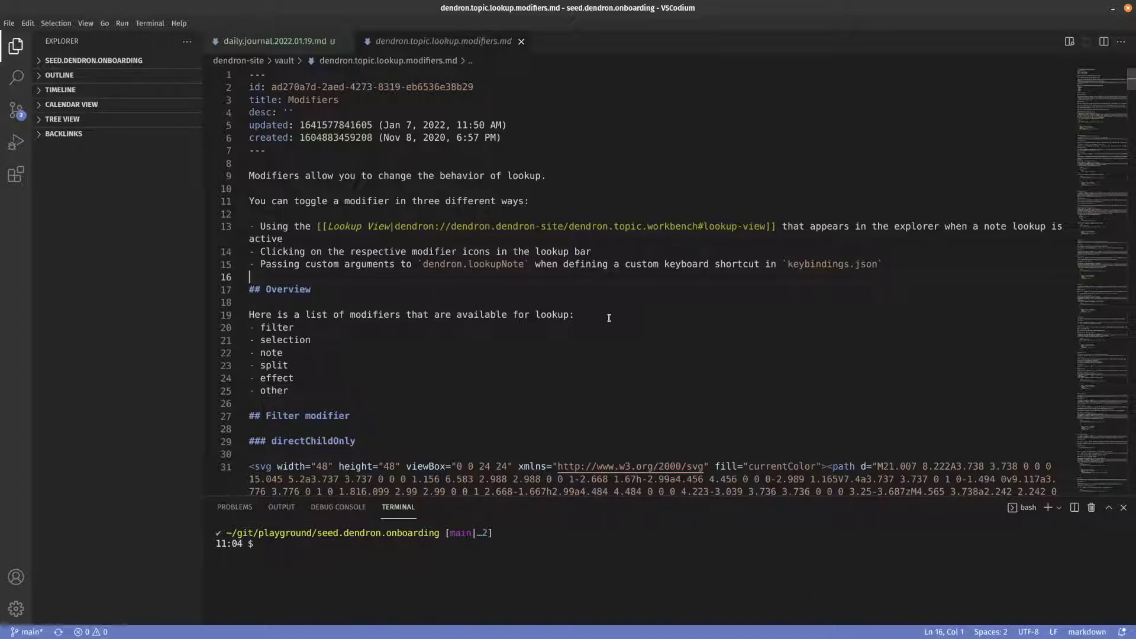
Run the Dendron: Initialize Workspace command.
key(ctrl+shift+p)
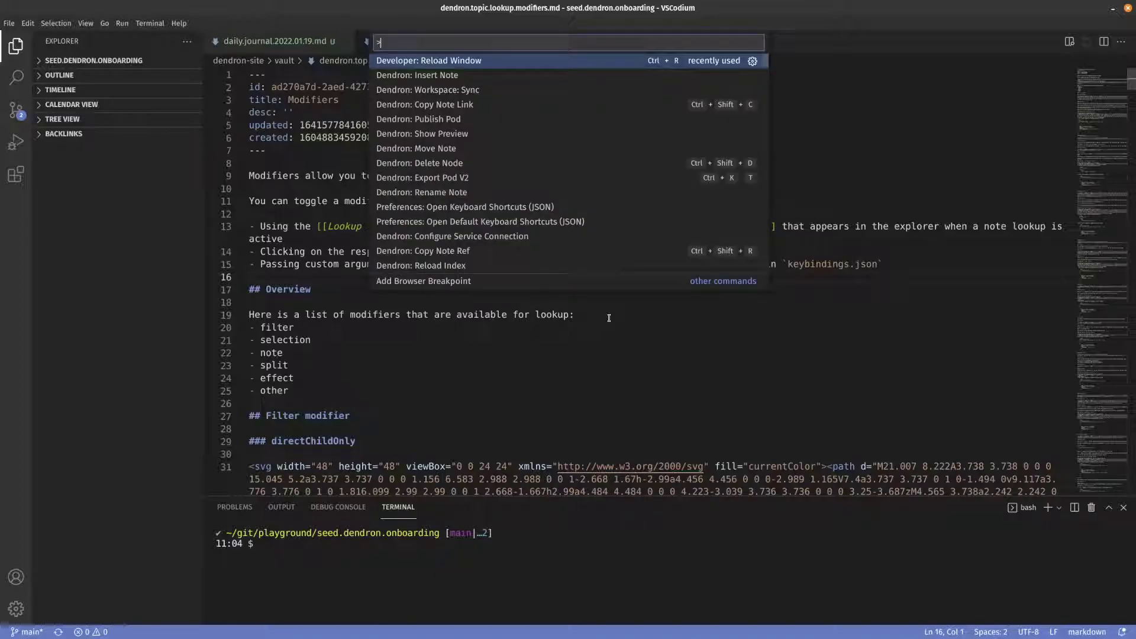
text(workspace)
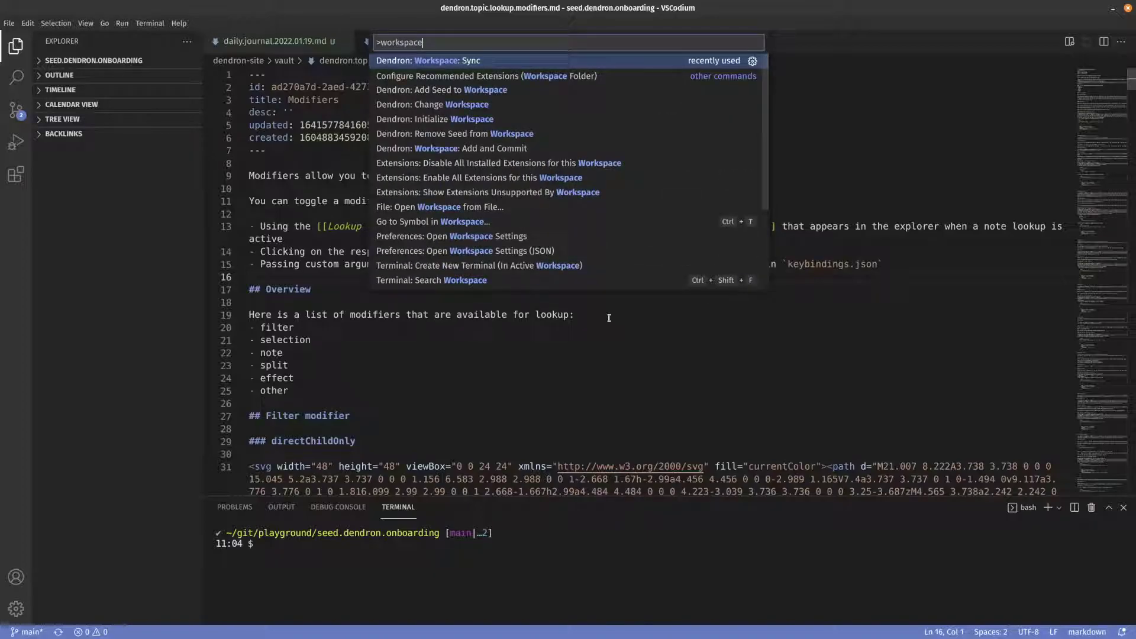
key(BackSpace)
key(BackSpace)
key(BackSpace)
key(BackSpace)
key(BackSpace)
key(BackSpace)
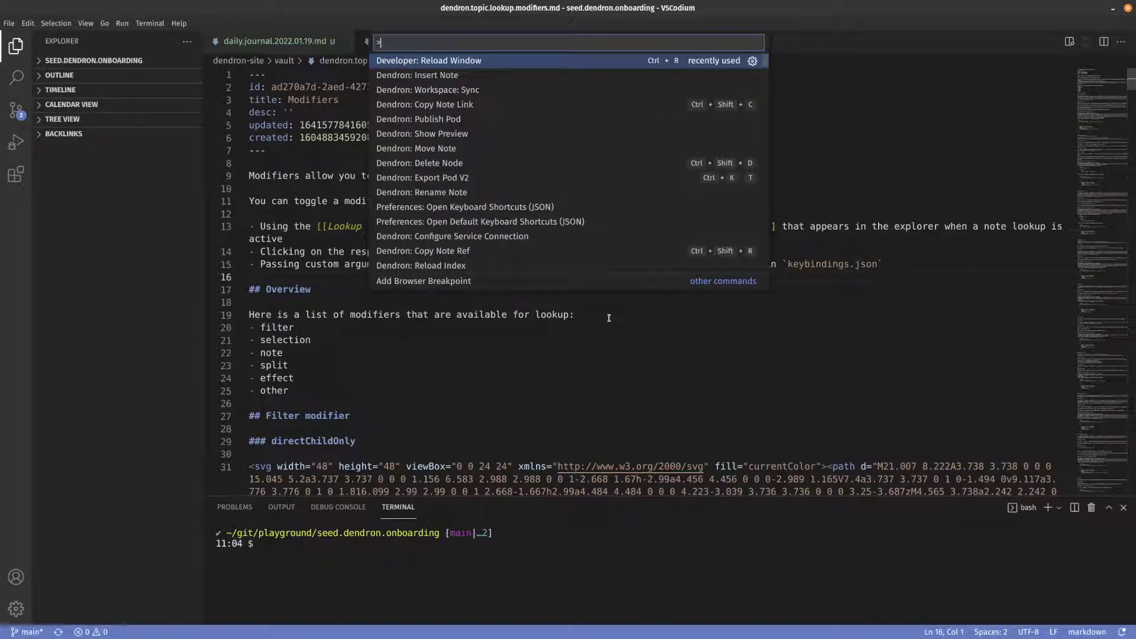
text(initialize)
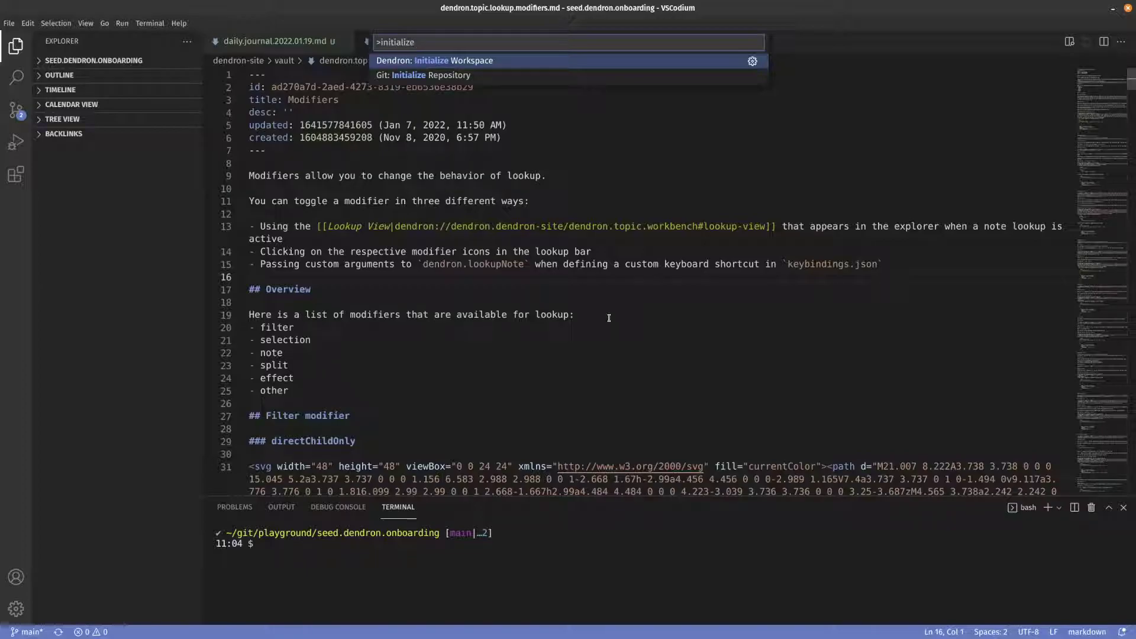
key(Return)
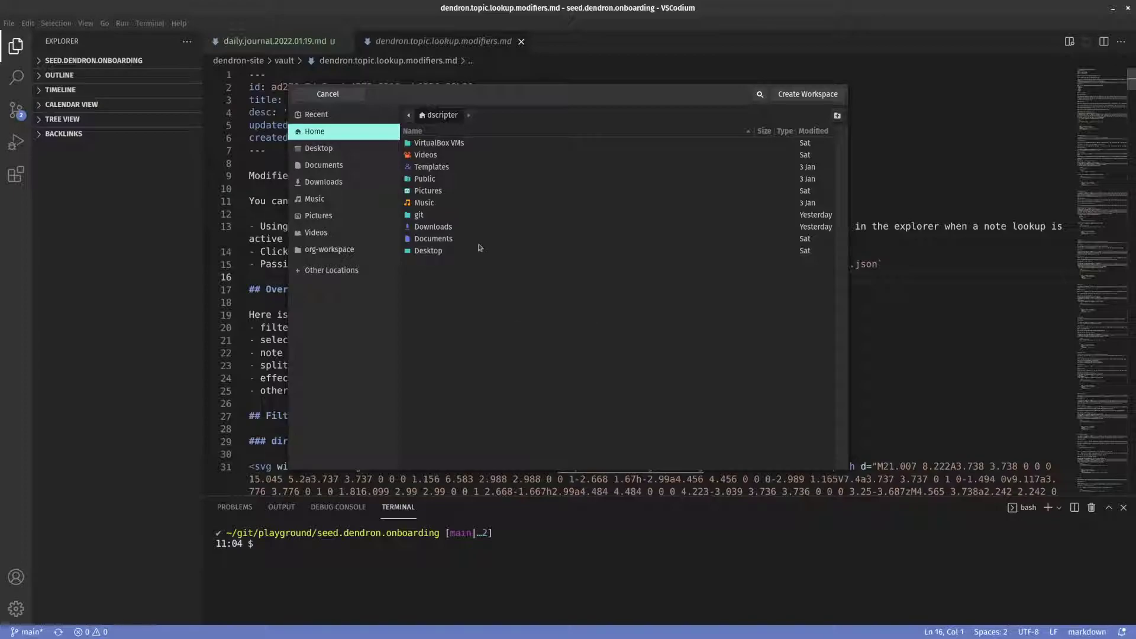
Create the workspace in a new folder named office-hourse-workspace under git/playground and trust the authors of its files.
double_click(421, 218)
click(451, 181)
double_click(451, 181)
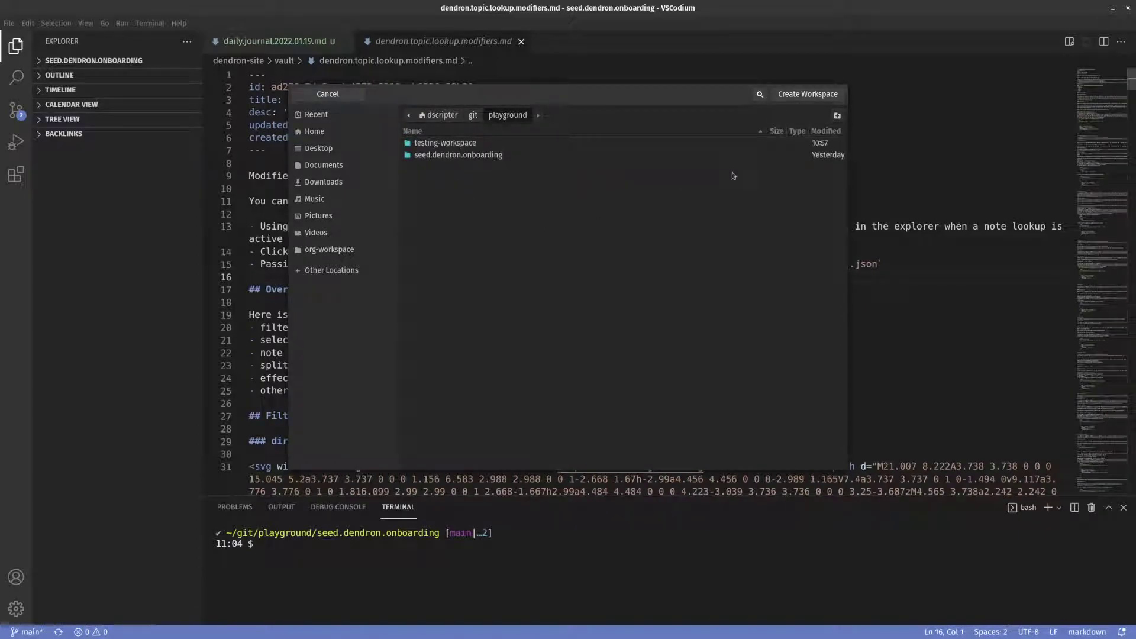
click(838, 116)
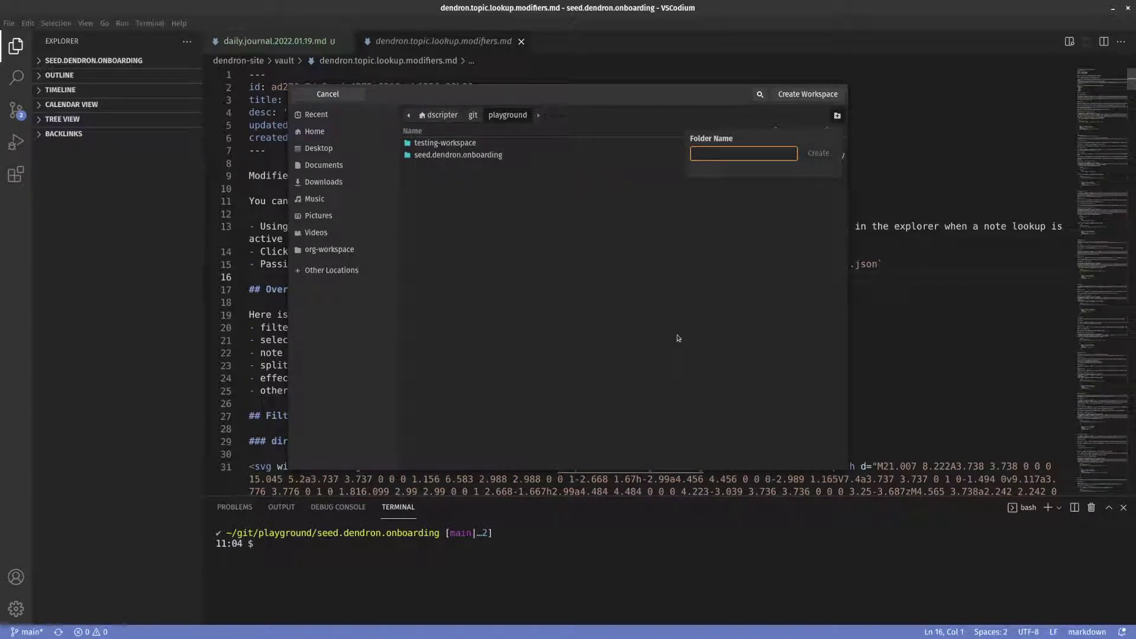
text(office-hour)
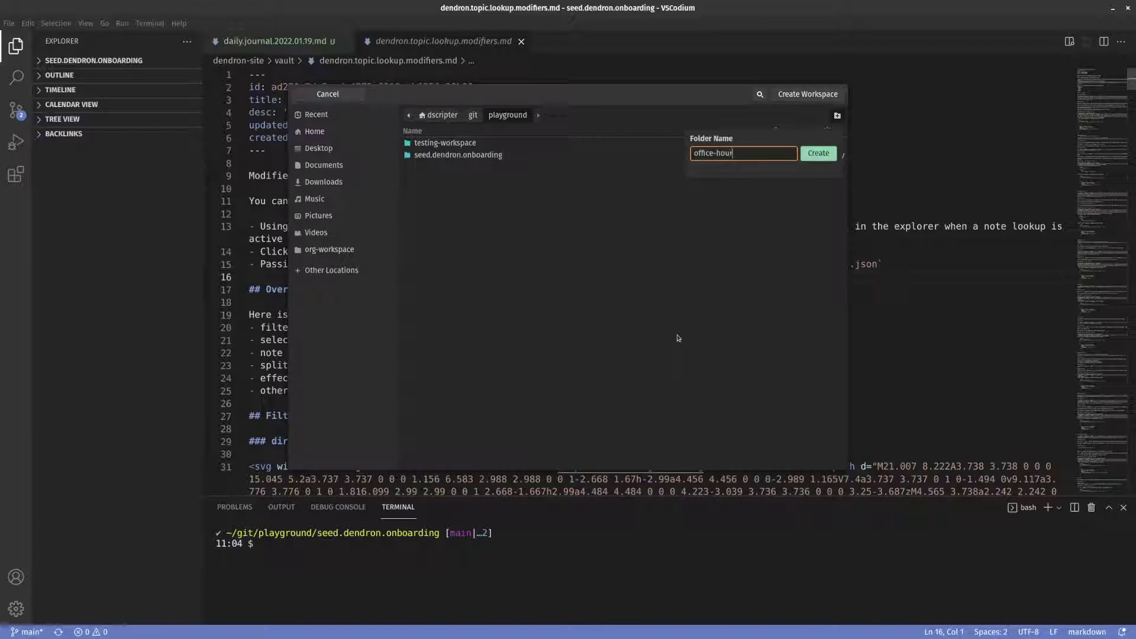
text(se-workspace)
key(Return)
click(786, 96)
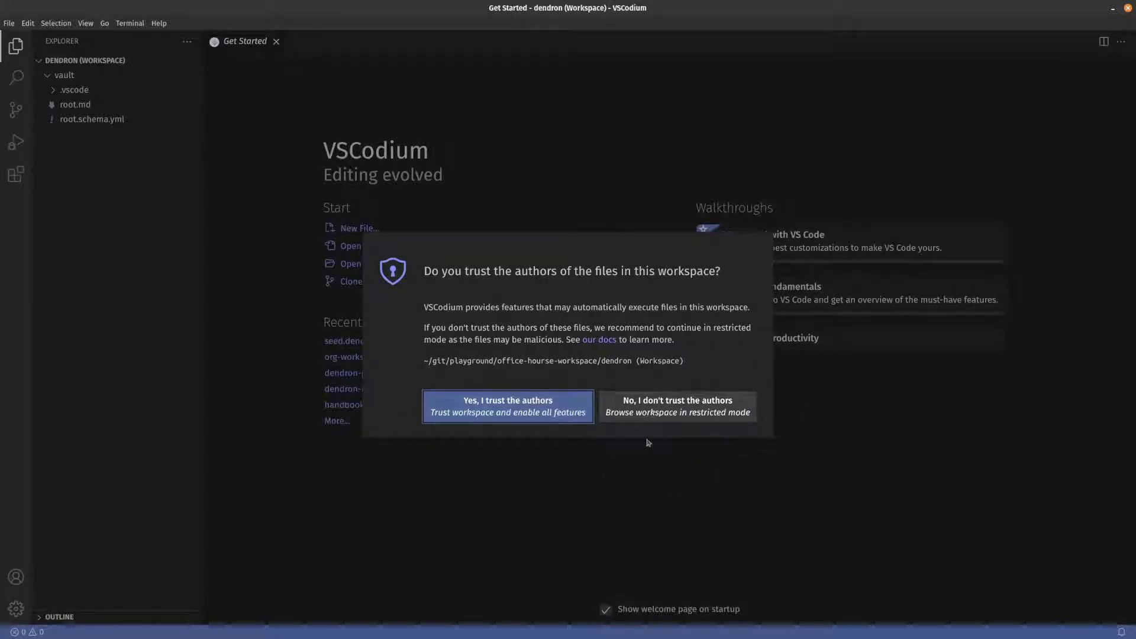
click(524, 414)
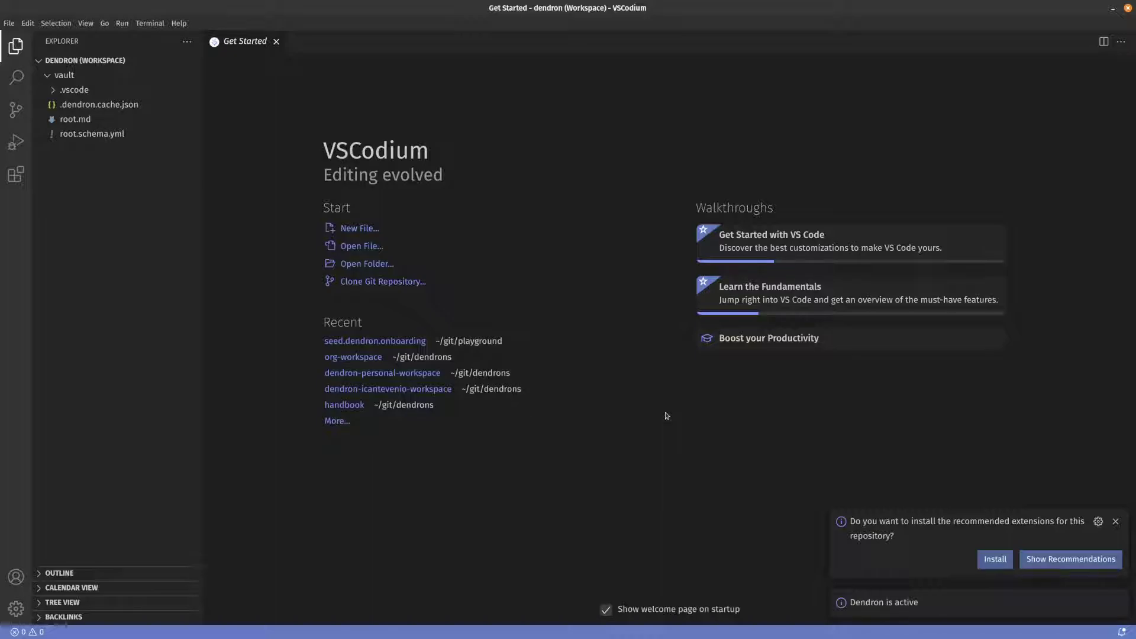
Use Dendron: Change Workspace to switch to the seed.dendron.onboarding folder in git/playground.
key(ctrl+shift+p)
text(c)
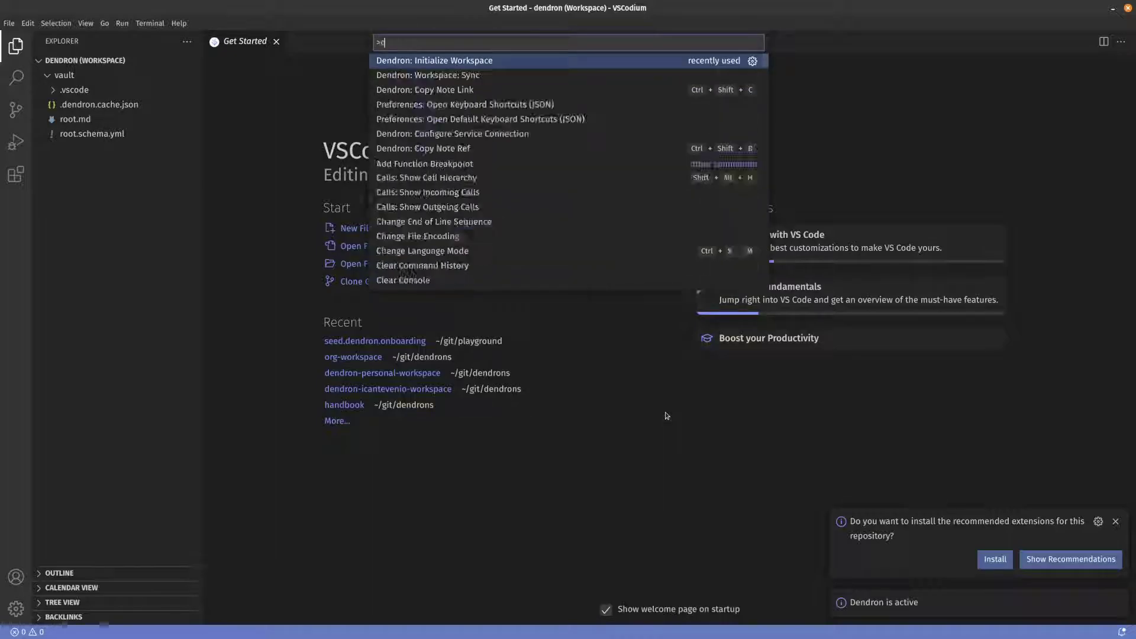
text(hange works)
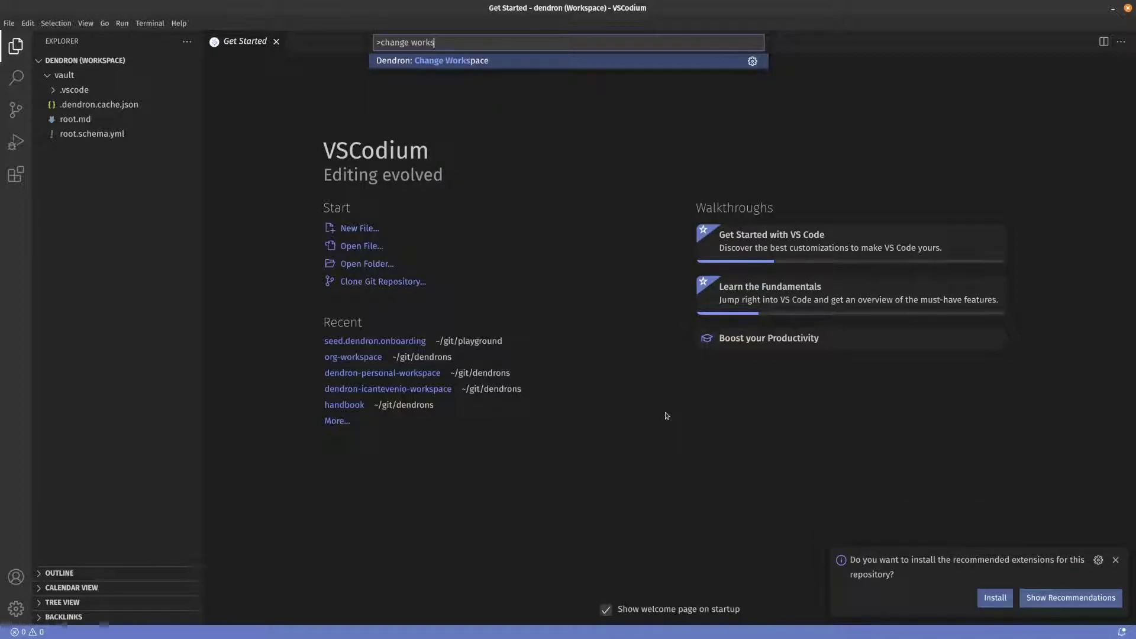
key(Return)
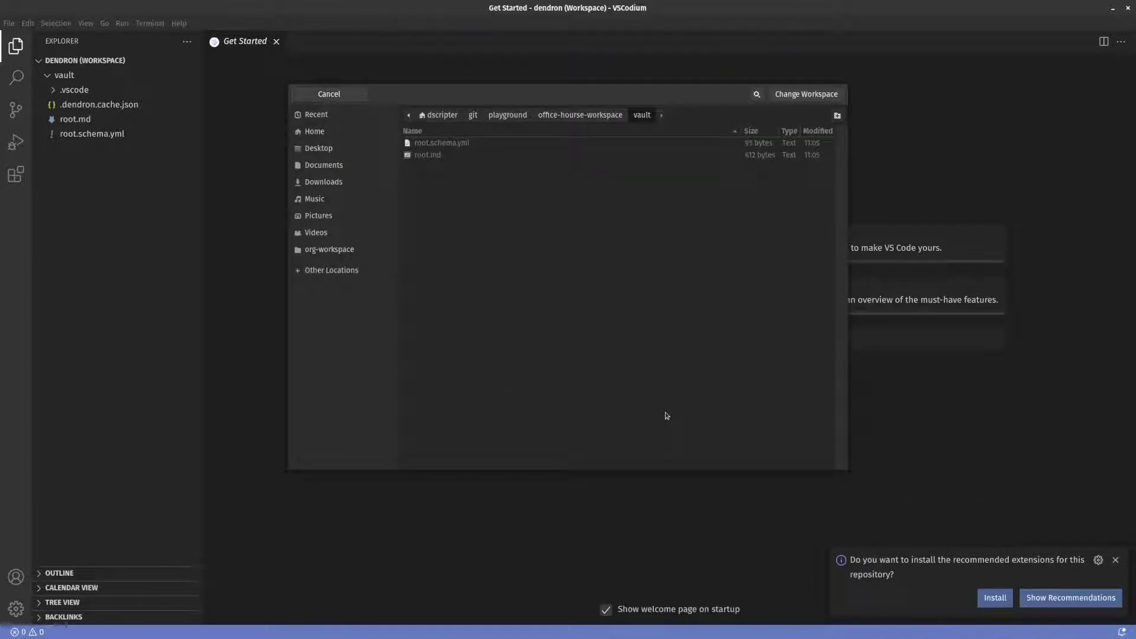
click(521, 116)
double_click(497, 157)
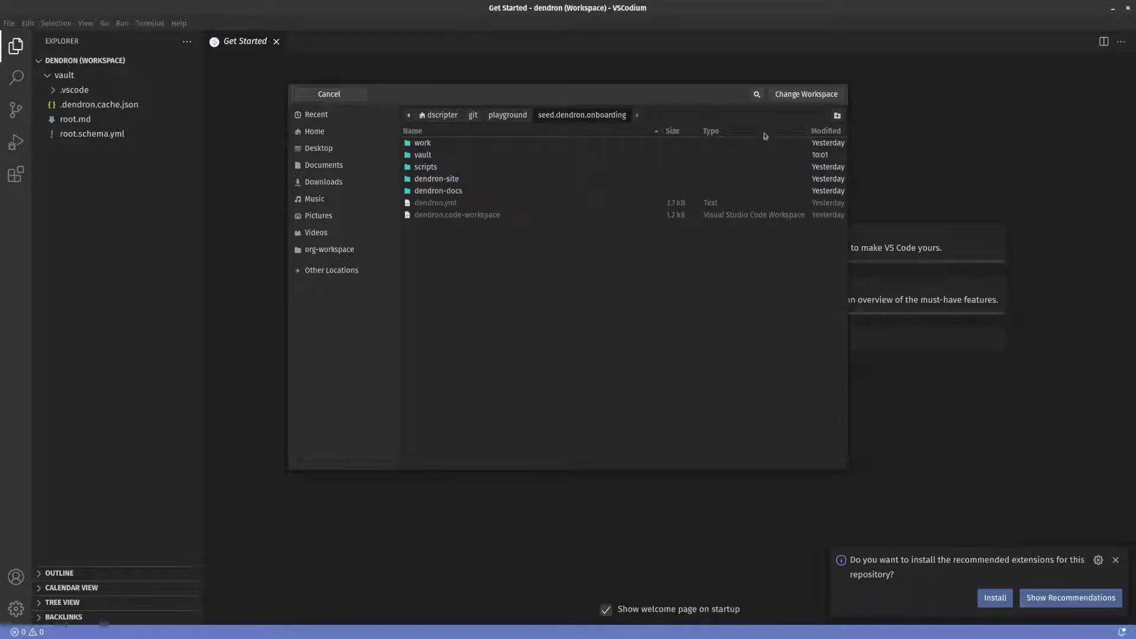
click(811, 97)
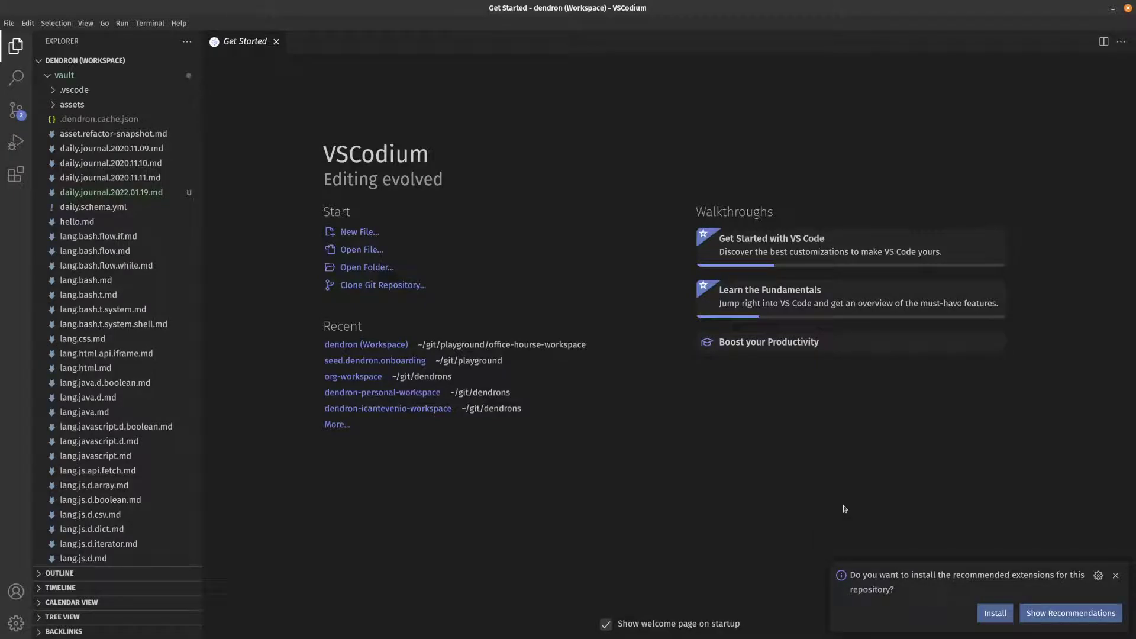
Change the Dendron workspace back to the office-hourse-workspace folder in git/playground.
key(alt+Tab)
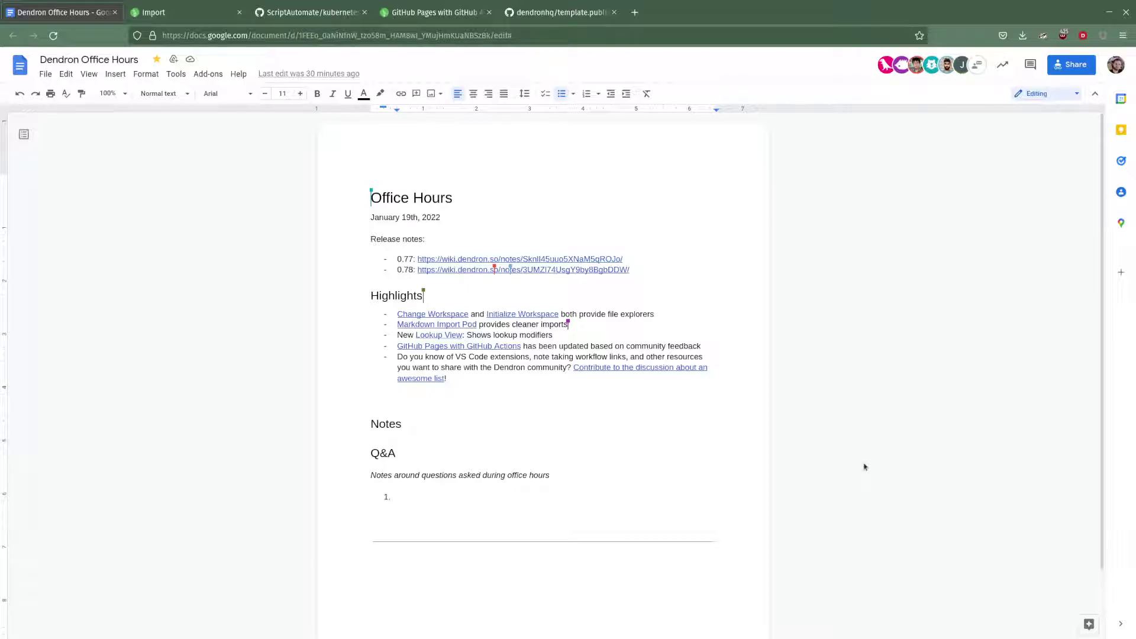
key(alt+Tab)
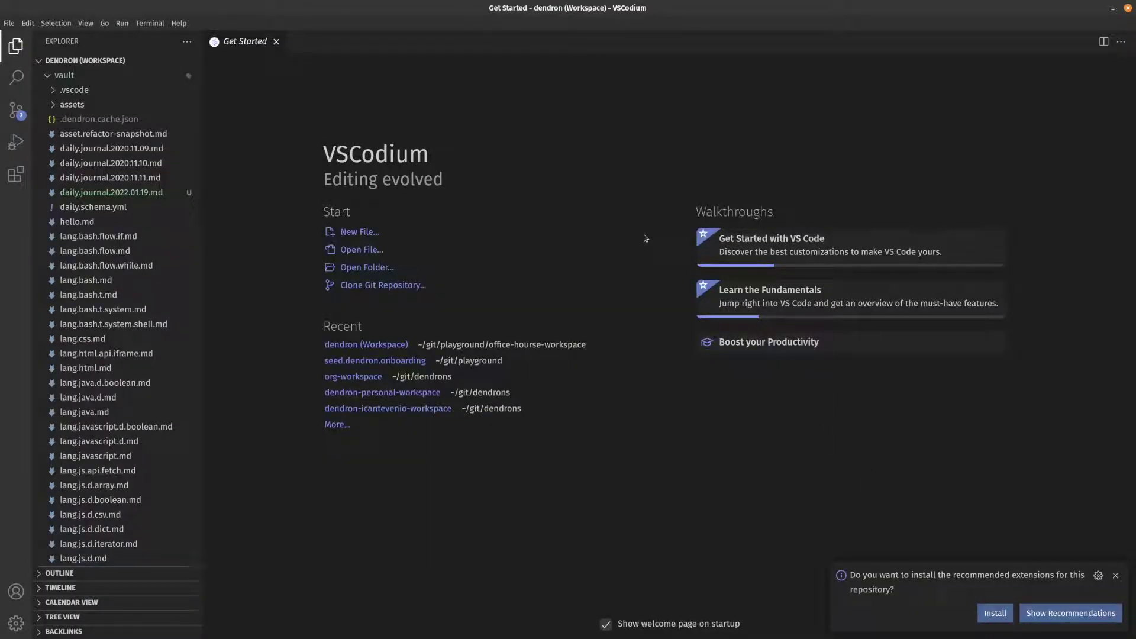
key(ctrl+shift+p)
text(change)
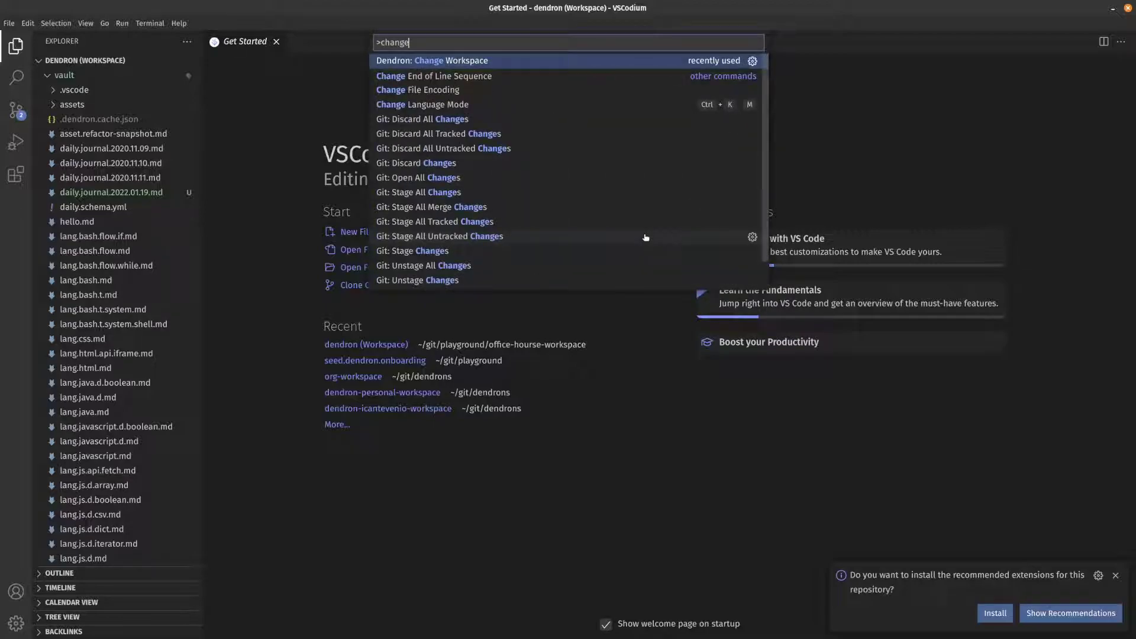
key(Escape)
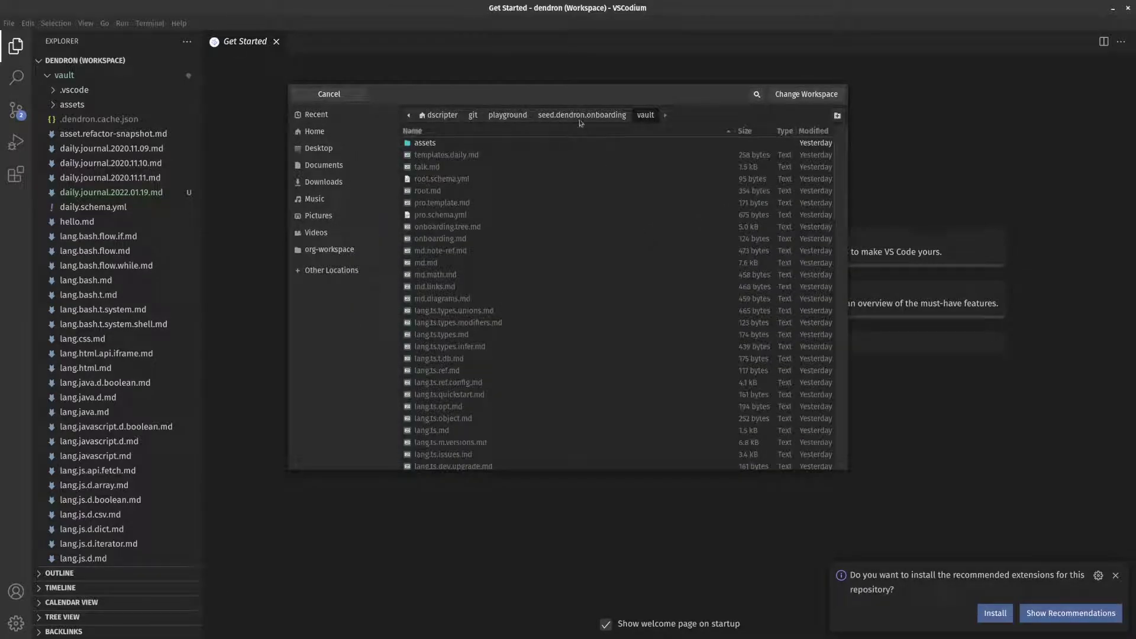
click(573, 114)
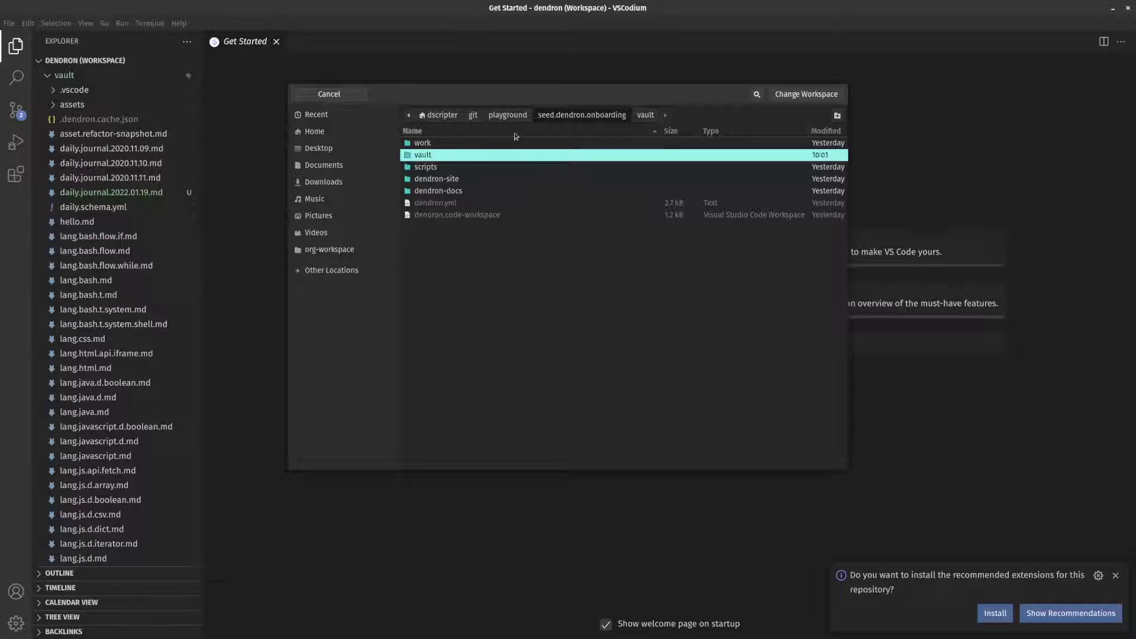
click(524, 117)
double_click(485, 168)
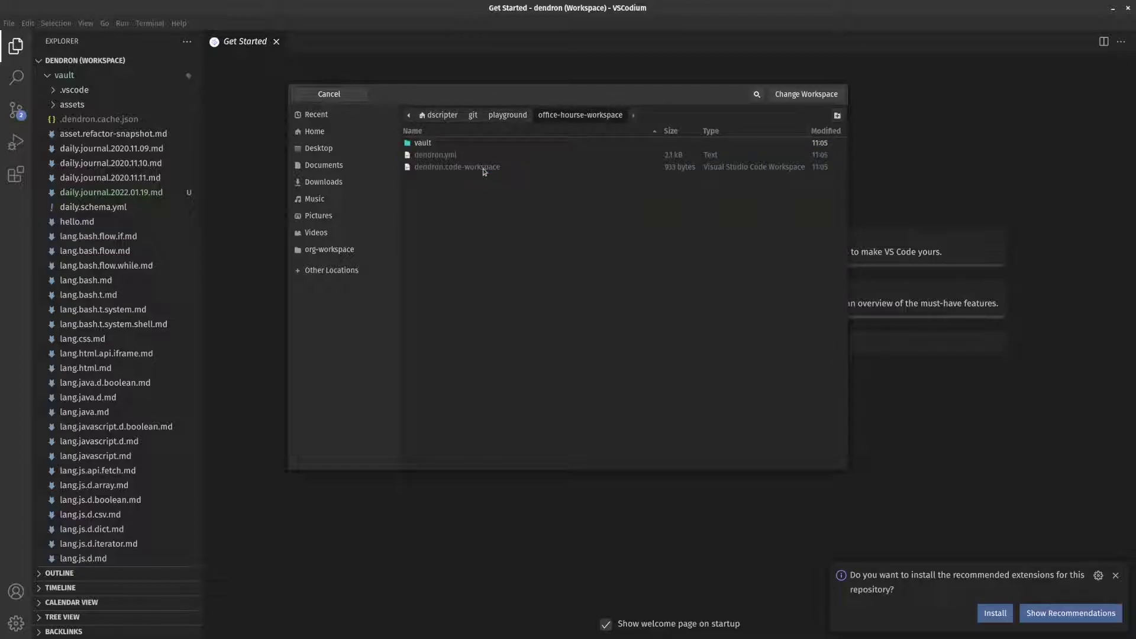
click(803, 97)
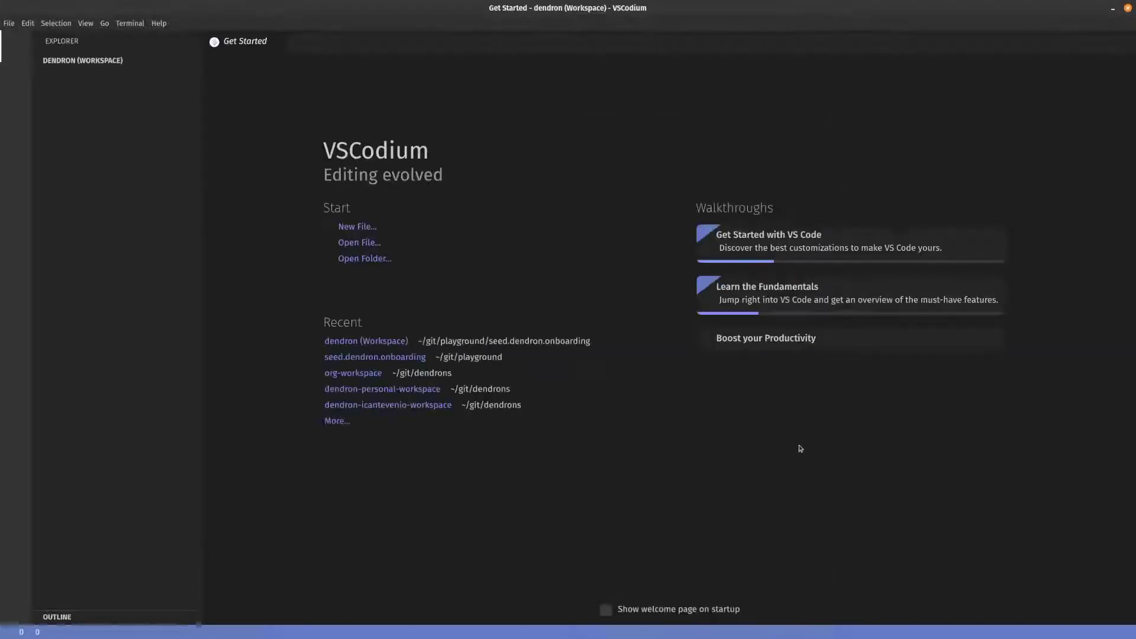
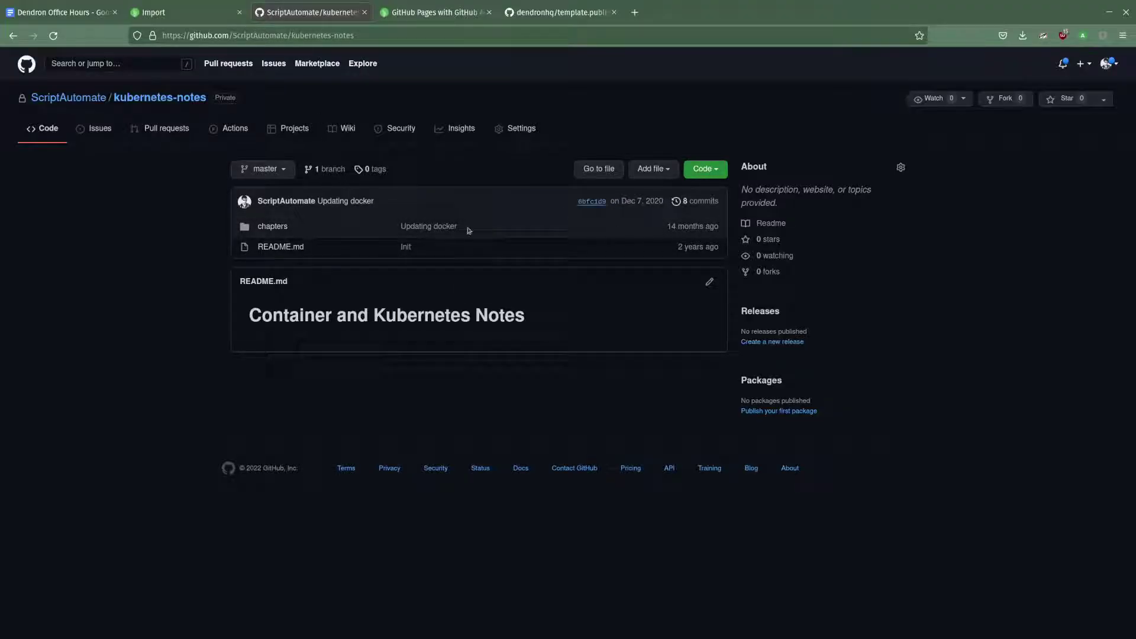
In the browser, view the chapters folder of the kubernetes-notes repository and copy the repository's SSH clone URL.
click(284, 227)
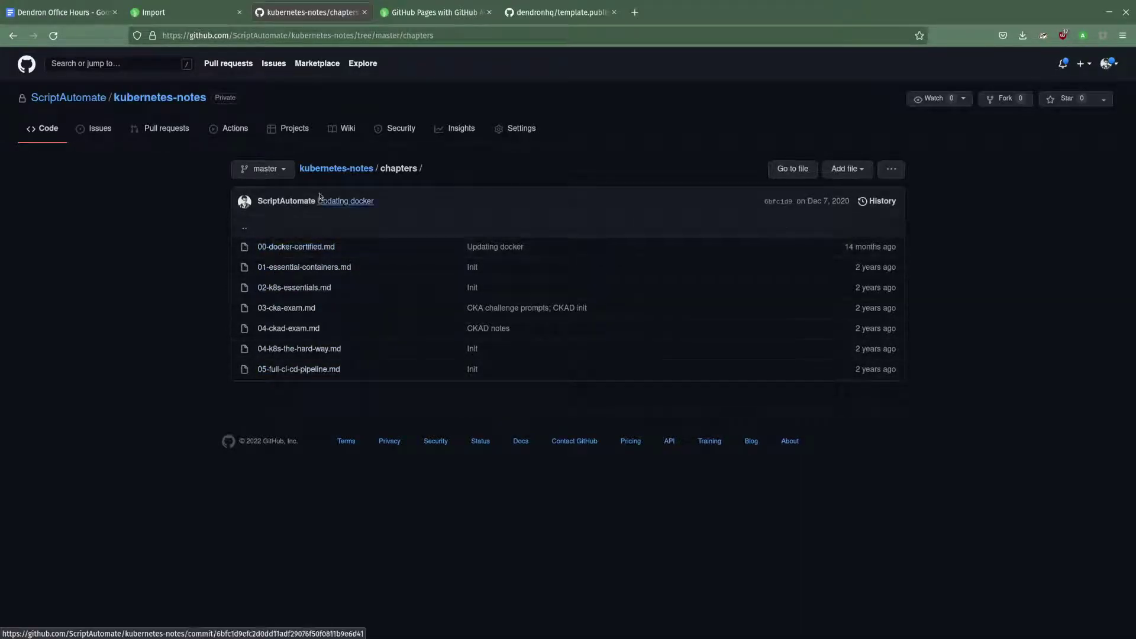
click(332, 169)
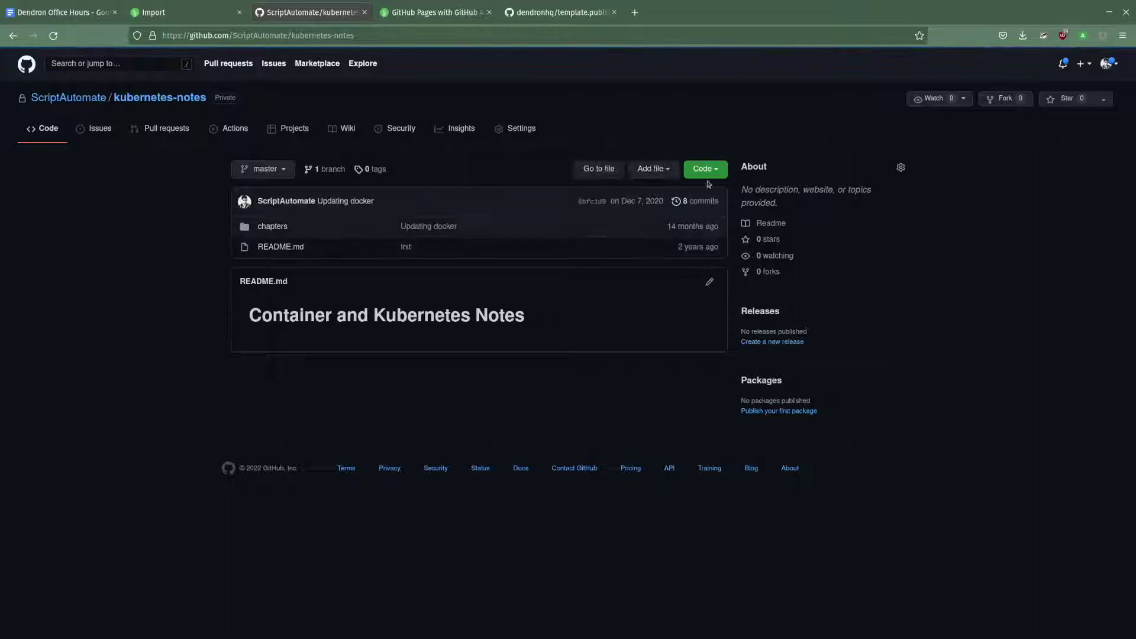
click(704, 168)
click(711, 235)
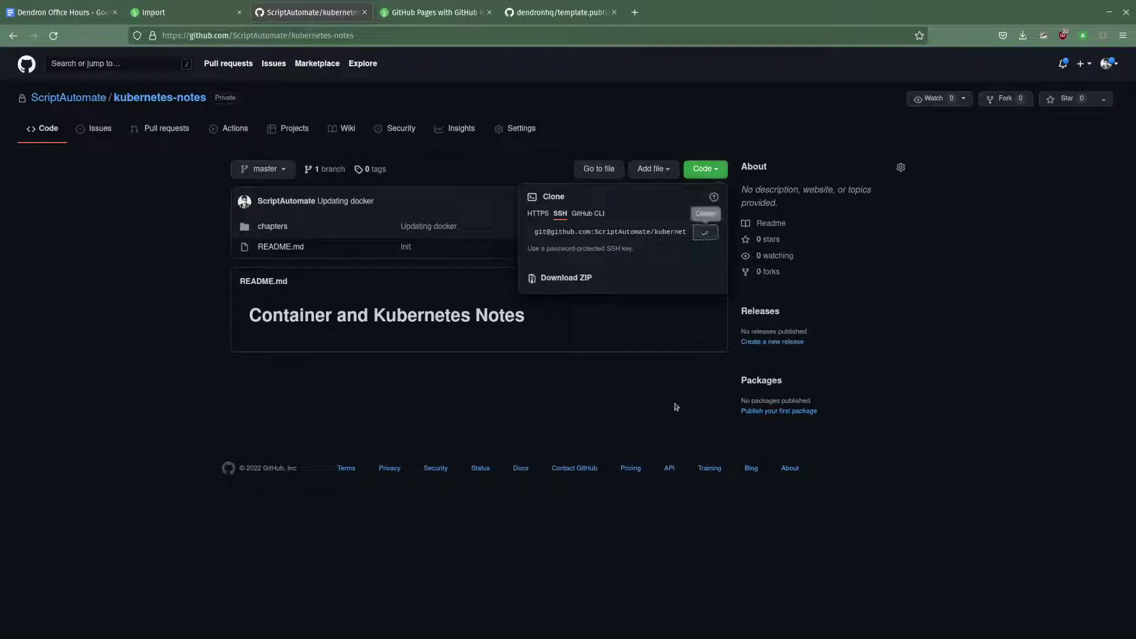
click(677, 407)
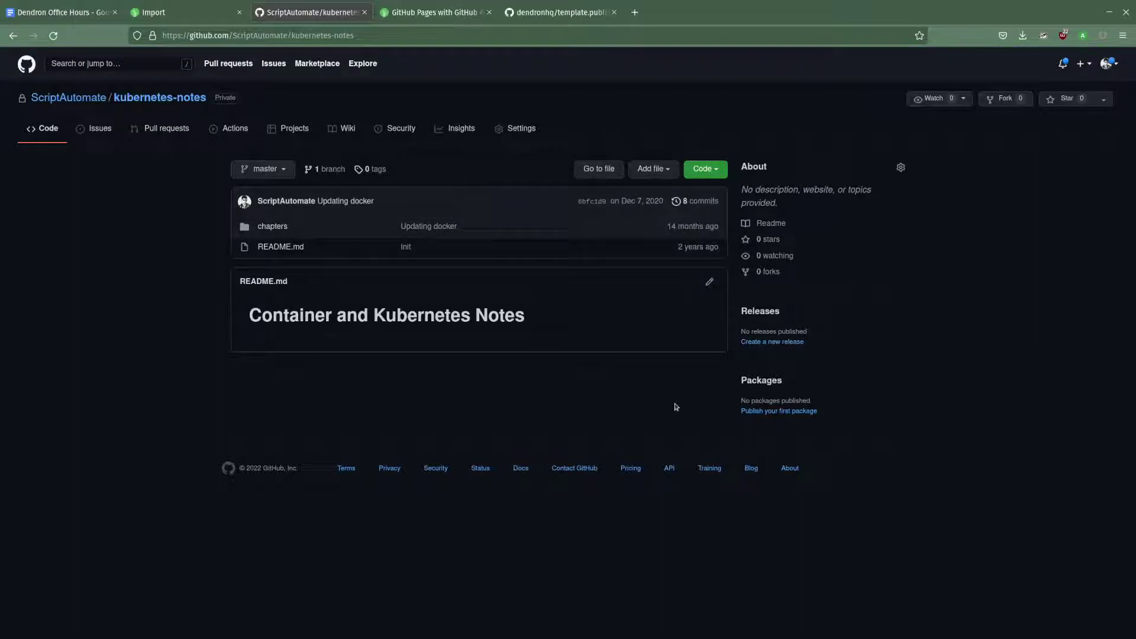
Switch back to VSCodium, open the integrated terminal and enlarge the interface by two zoom levels.
key(alt+Tab)
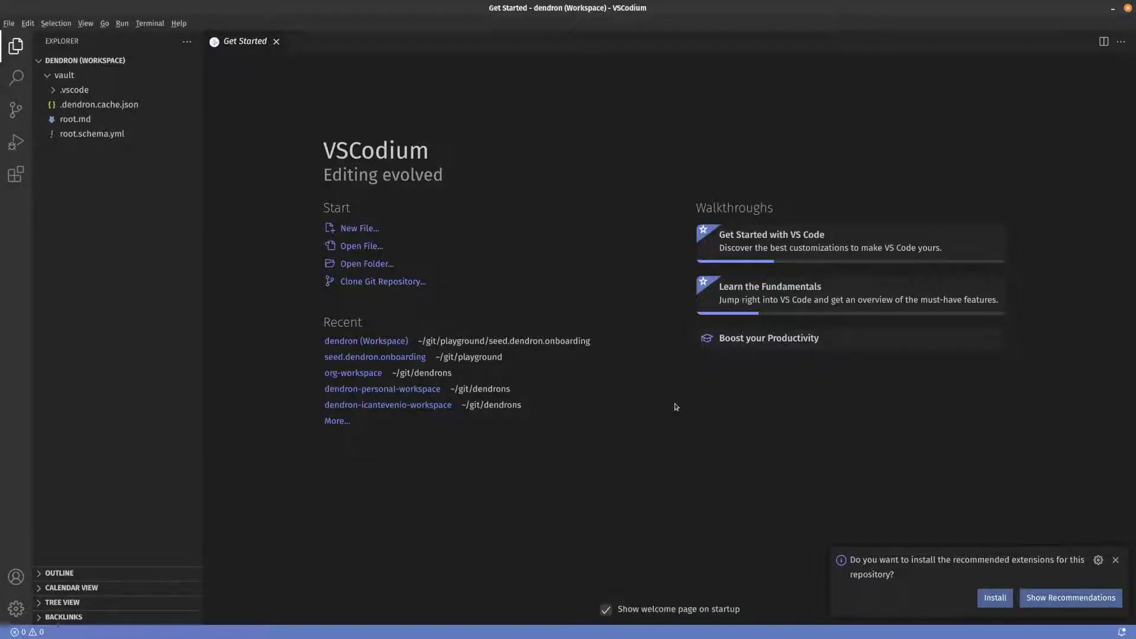
key(ctrl+grave)
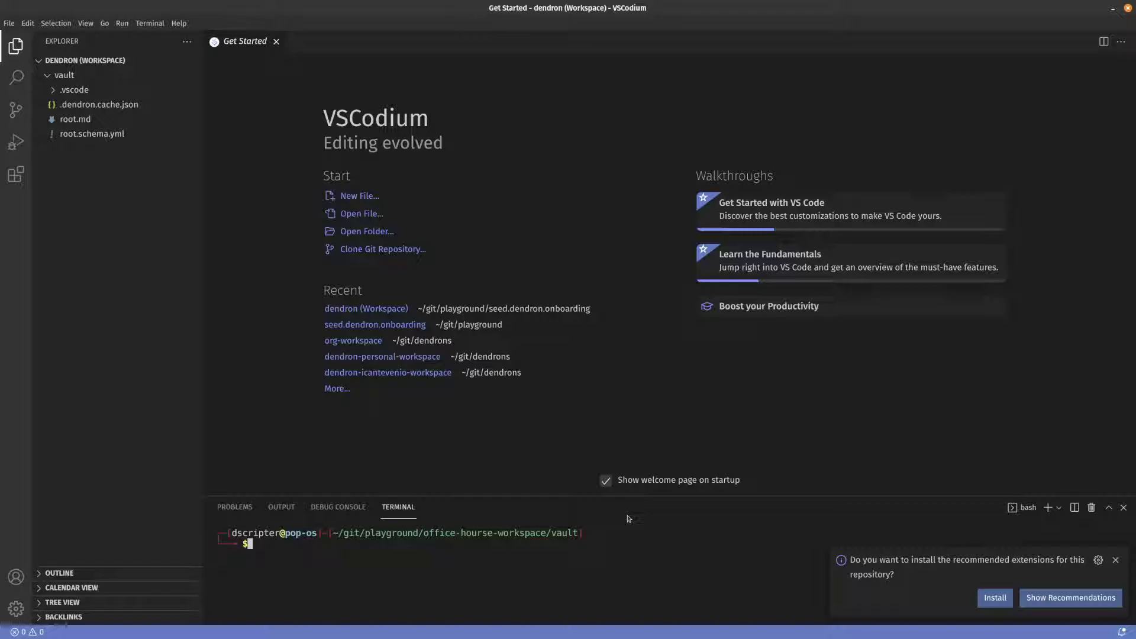
key(ctrl+equal)
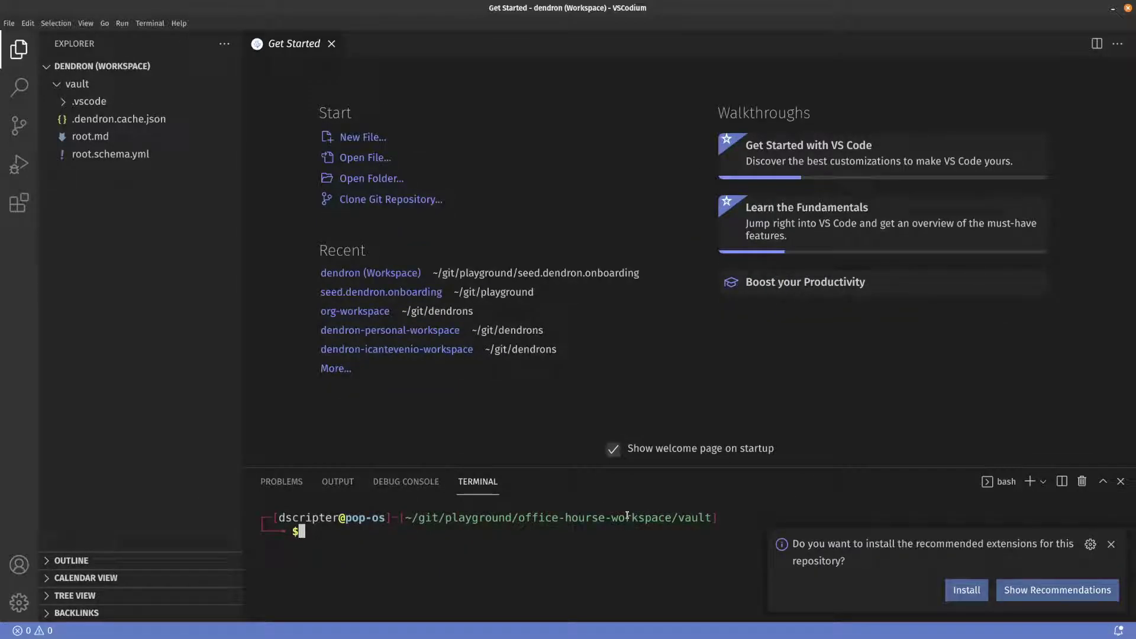
key(ctrl+equal)
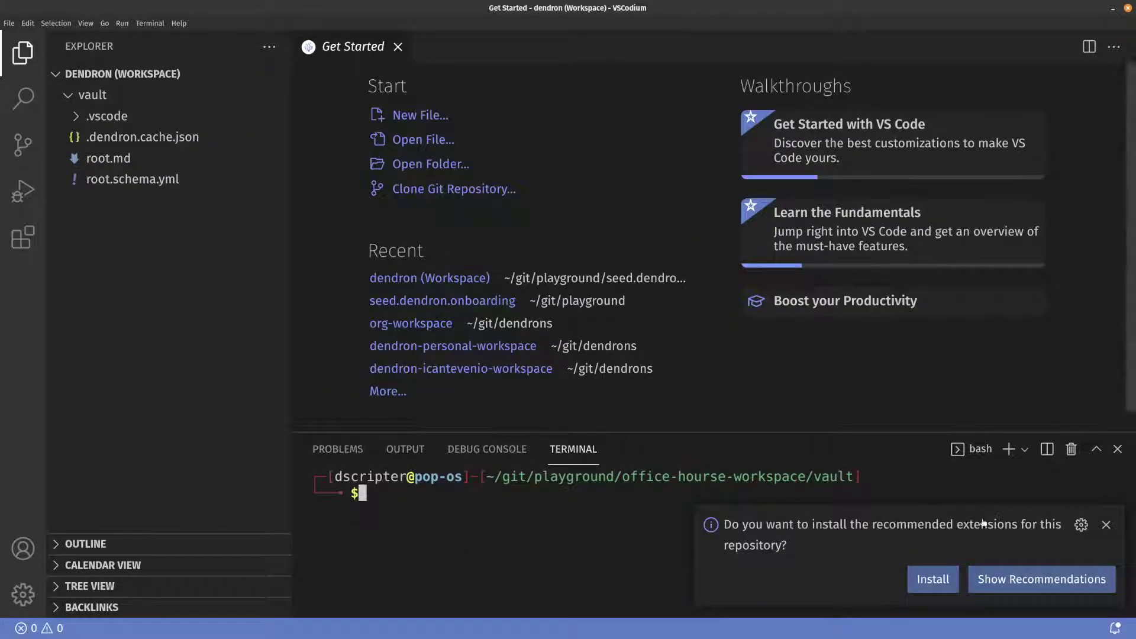
Dismiss the extension recommendation, move the terminal up to the office-hourse-workspace folder, list all its contents in detail and enlarge the terminal area.
click(1113, 524)
text(cd ..)
key(Return)
text(ls -lah)
key(Return)
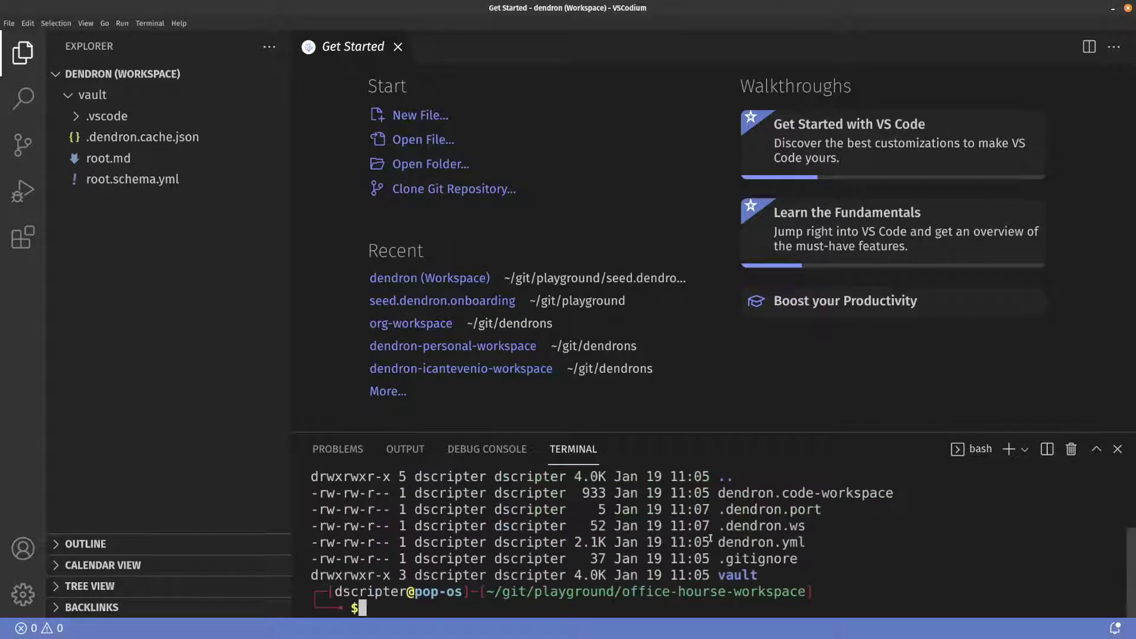
drag(722, 433, 722, 320)
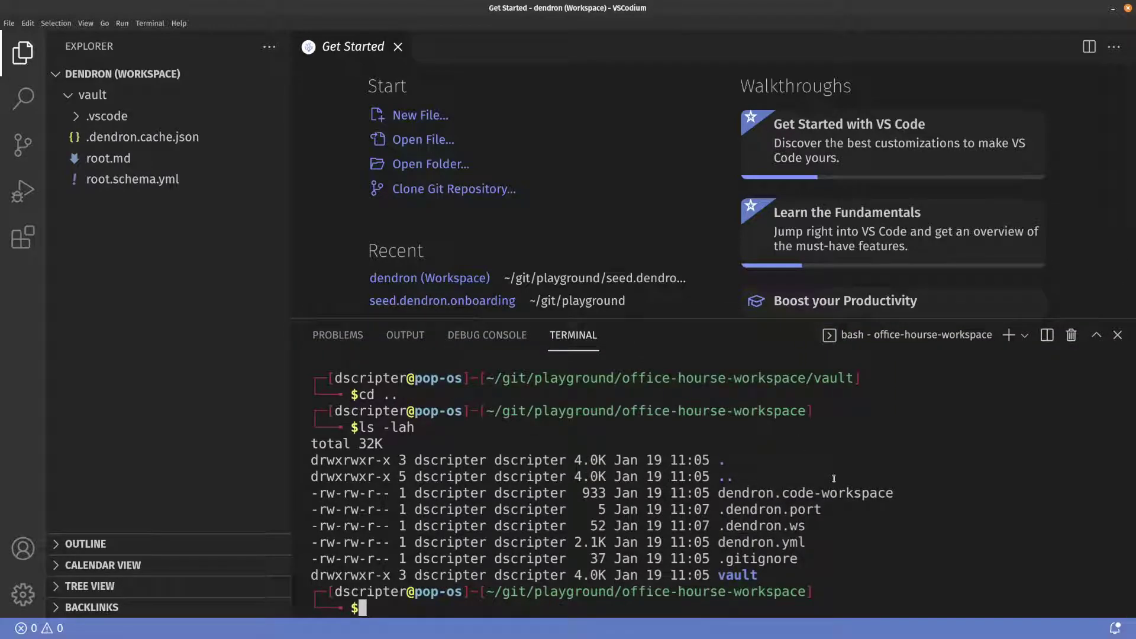
Create a folder named import-source in the workspace root and make it the terminal's current directory.
text(mkdir import-source)
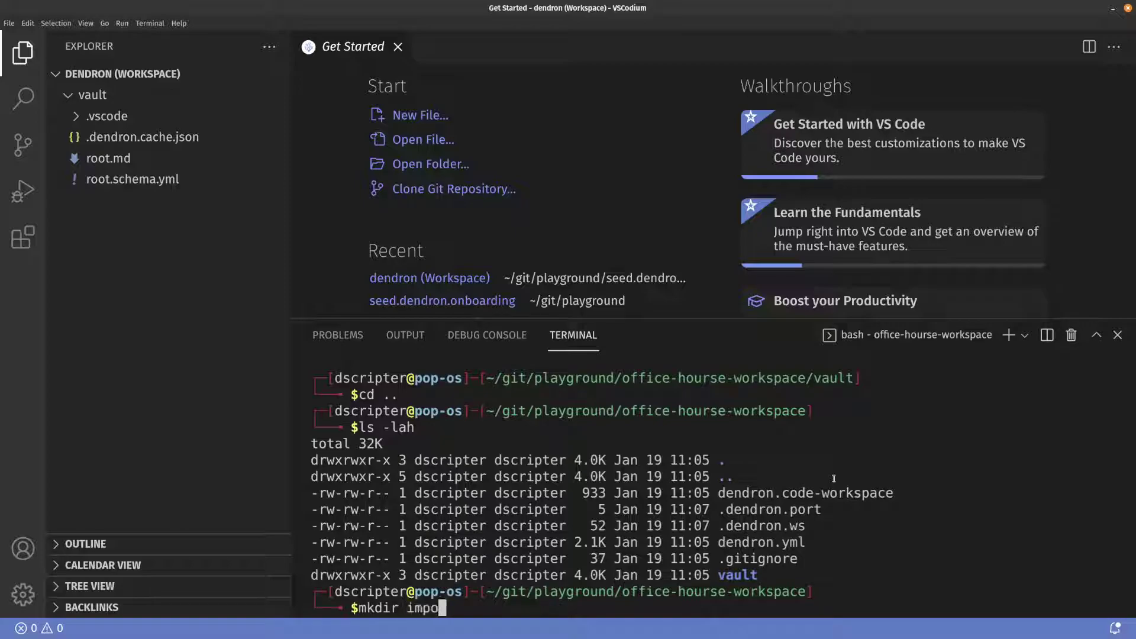
key(Return)
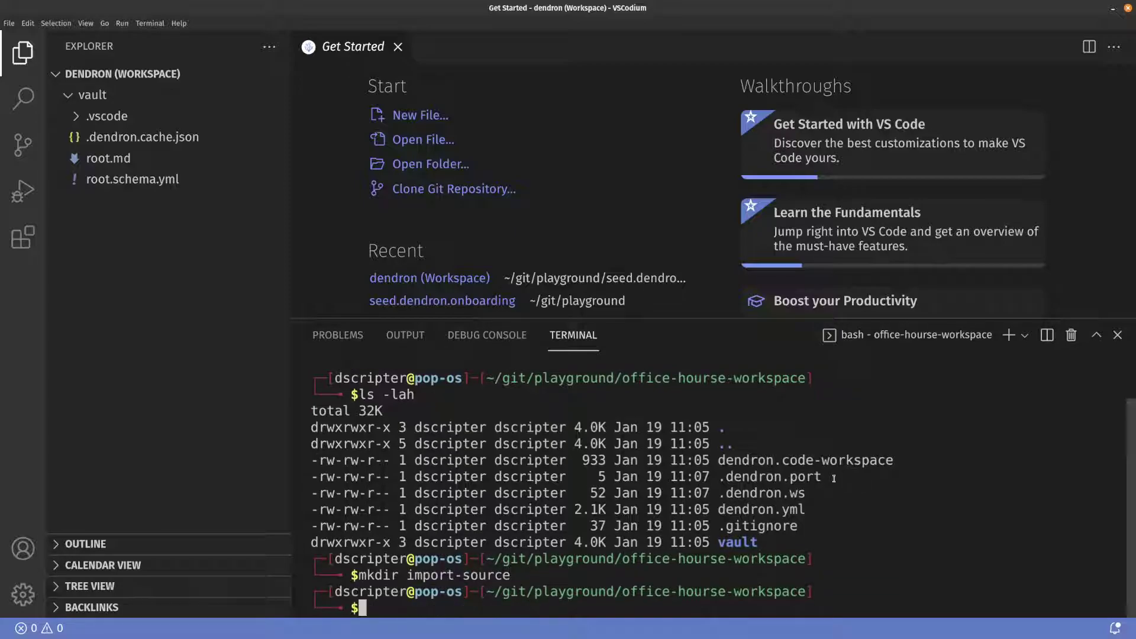
text(cd impo)
key(Tab)
key(Return)
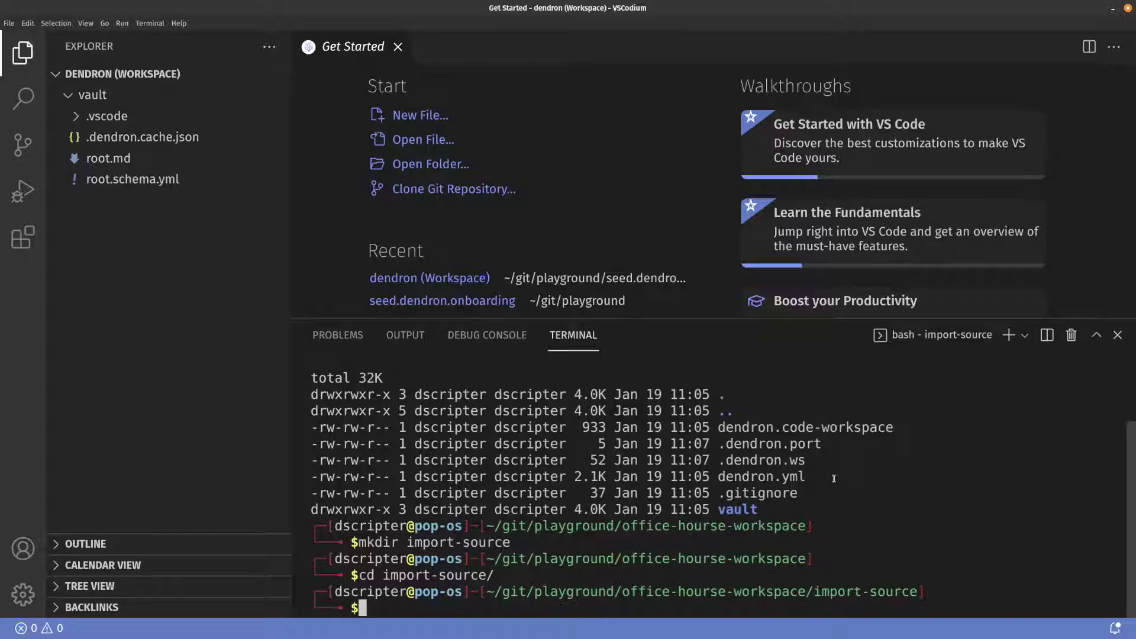
Clone the kubernetes-notes repository into import-source using the copied SSH URL, and list the cloned folder's contents in detail.
text(git clone)
key(ctrl+shift+v)
key(Return)
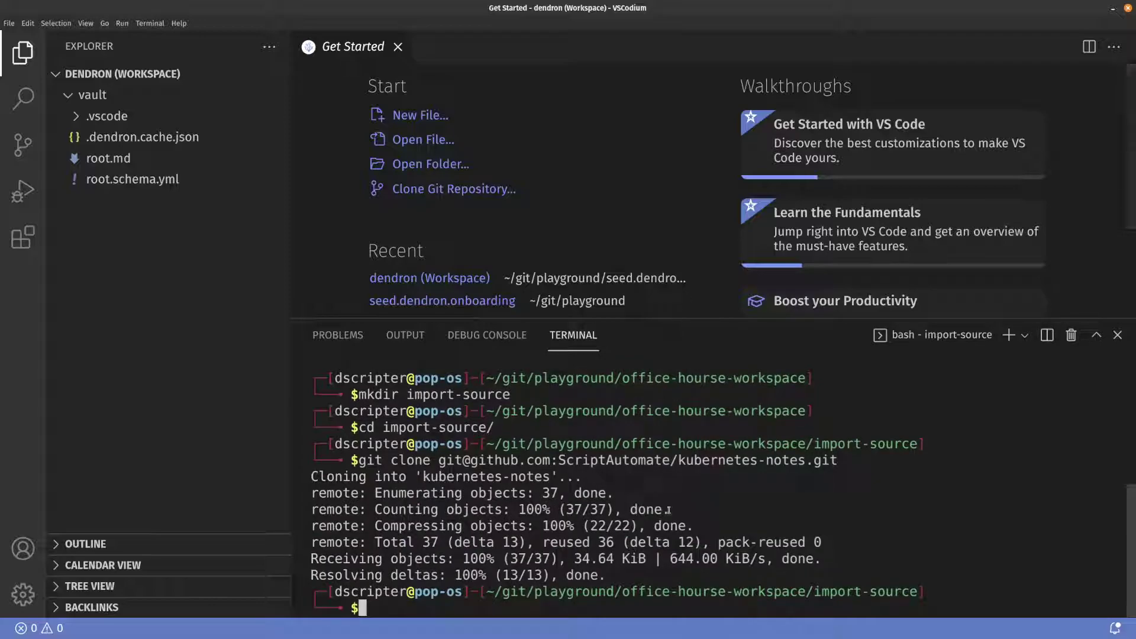
text(ls -lah k)
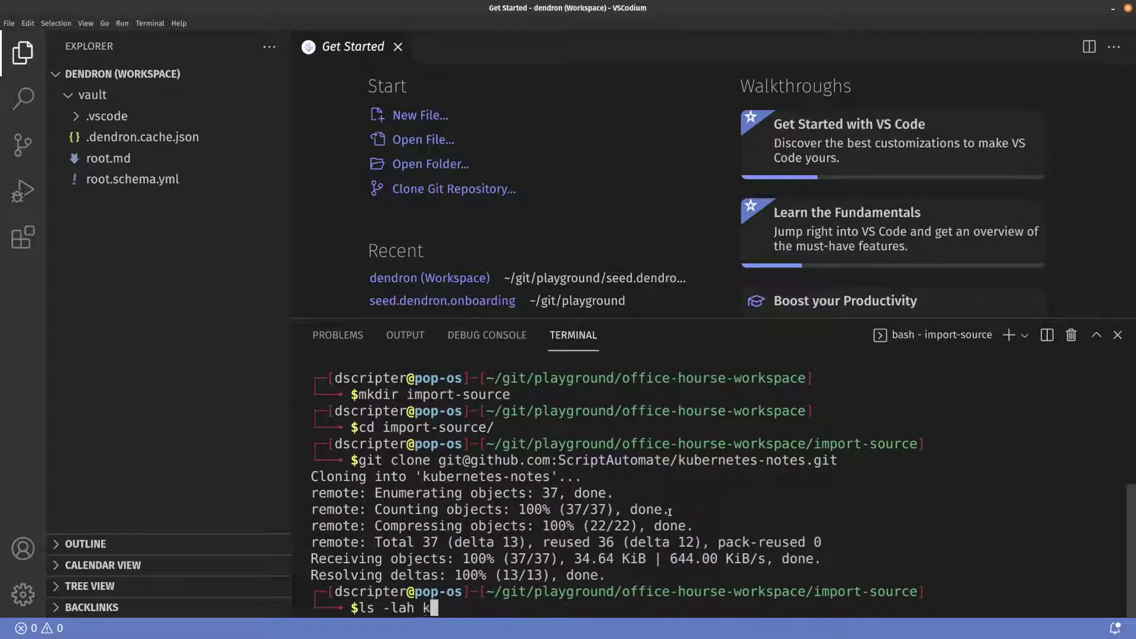
key(Tab)
key(Return)
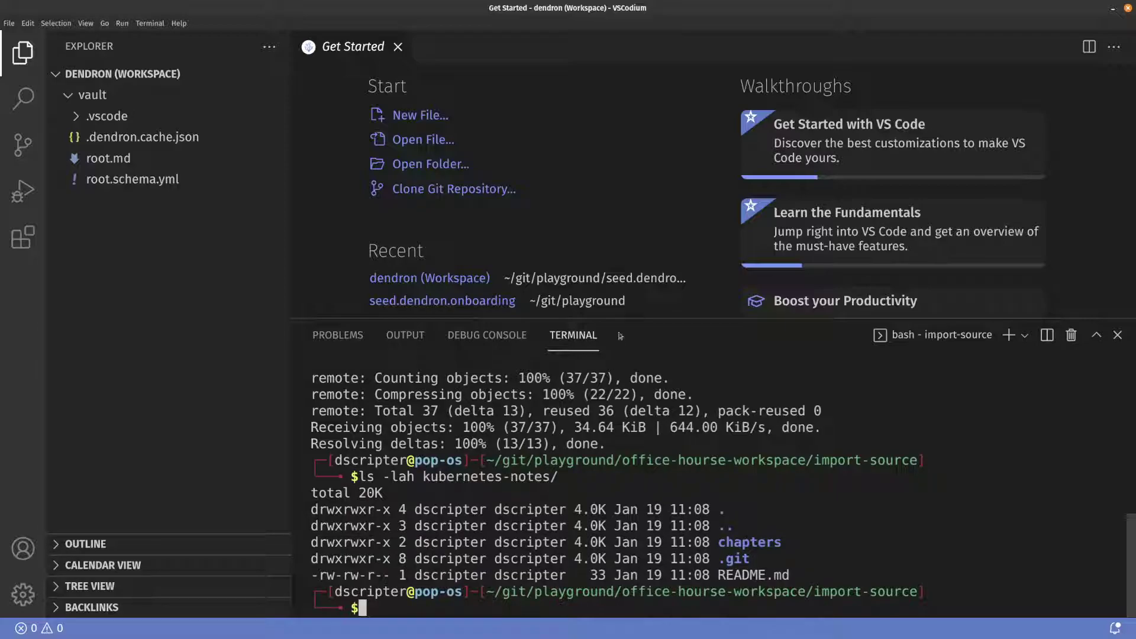
drag(620, 321, 619, 454)
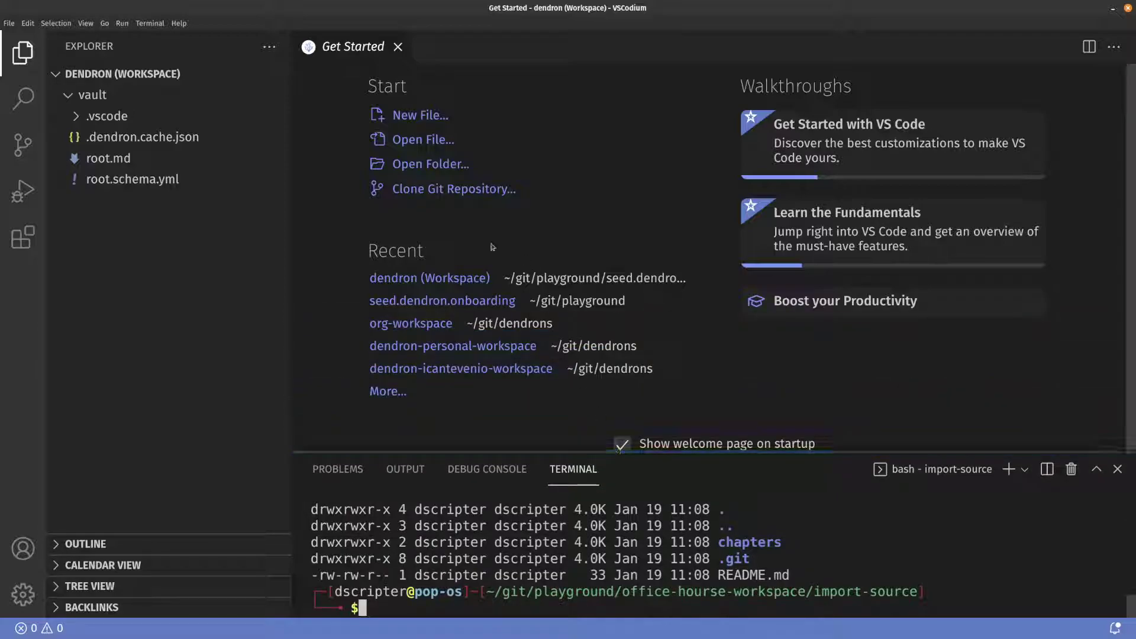
Open the vault's root.md note and run the Dendron: Import Pod command.
click(117, 166)
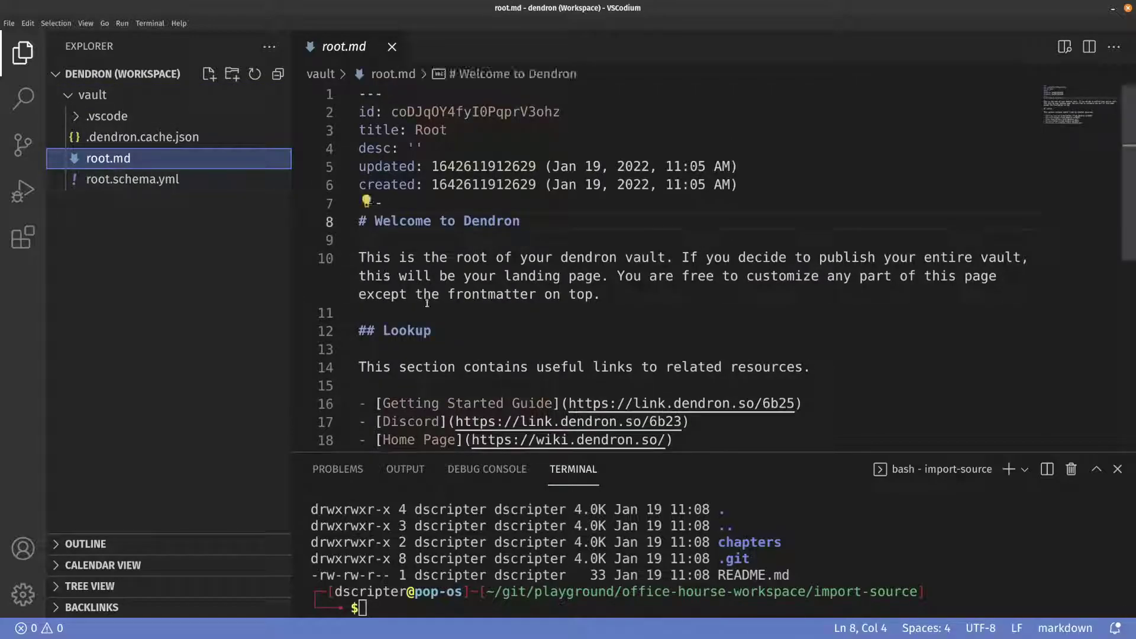
click(427, 305)
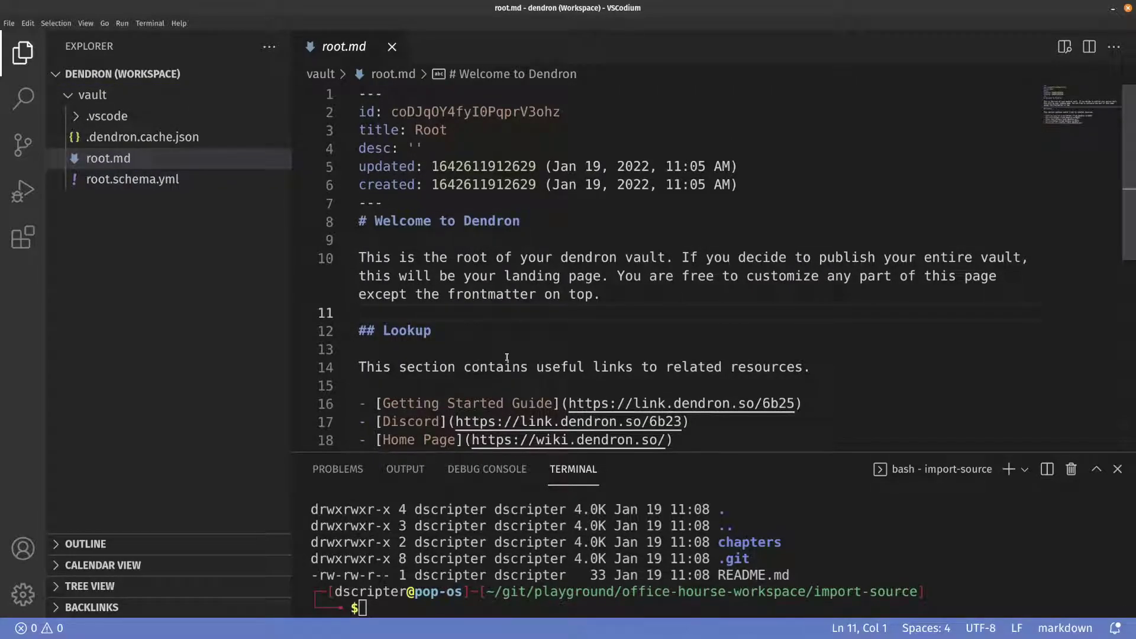
key(ctrl+shift+p)
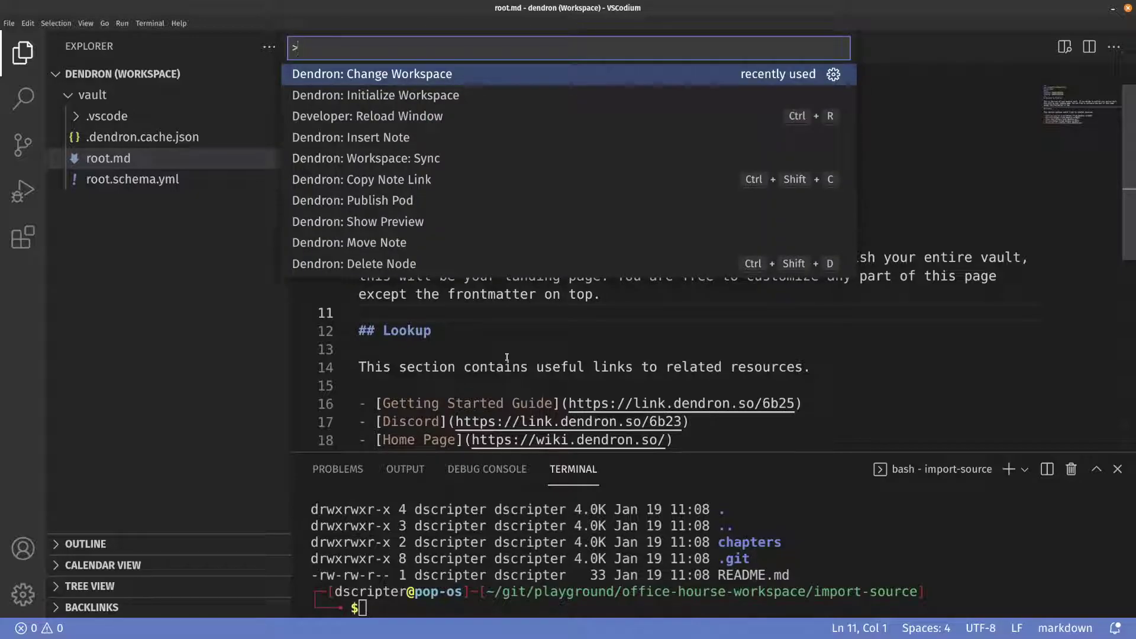
text(pod im)
key(BackSpace)
key(BackSpace)
key(BackSpace)
key(BackSpace)
key(BackSpace)
key(BackSpace)
key(BackSpace)
text(>import)
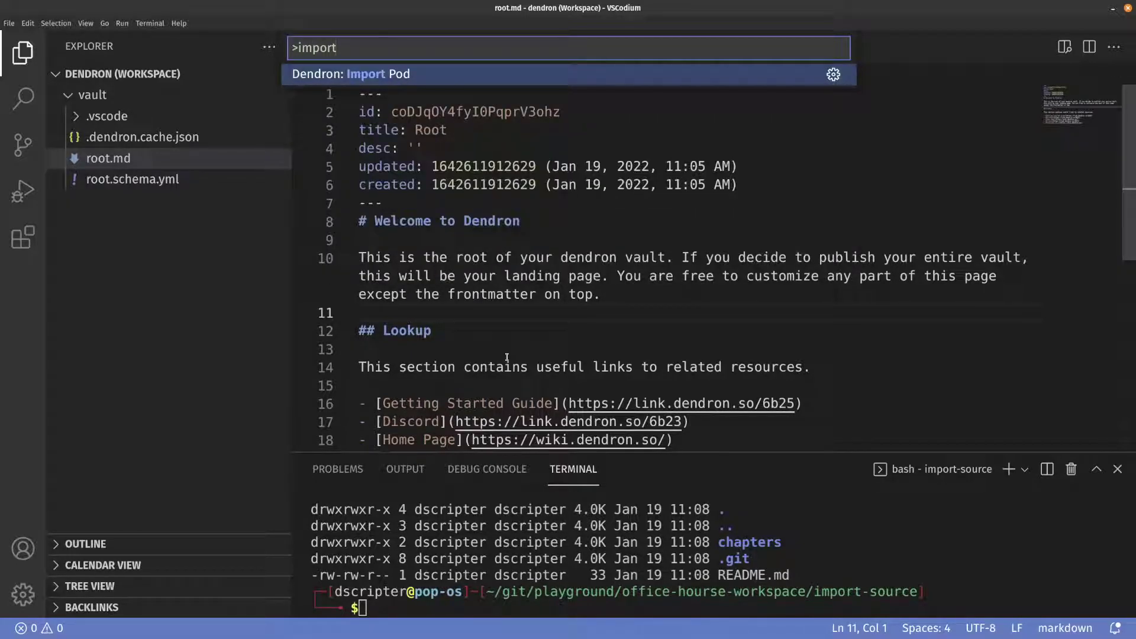
key(Return)
Choose dendron.markdown as the import pod to open its import configuration file.
key(Down)
key(Down)
key(Down)
key(Down)
key(Up)
key(Up)
key(Up)
key(Up)
key(Down)
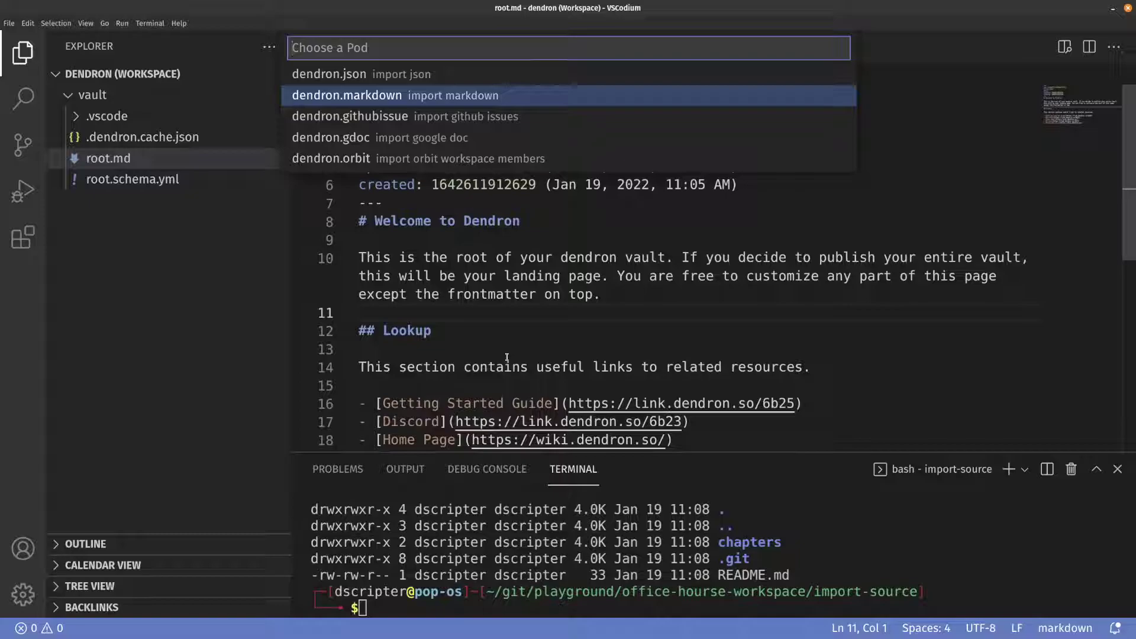
key(Return)
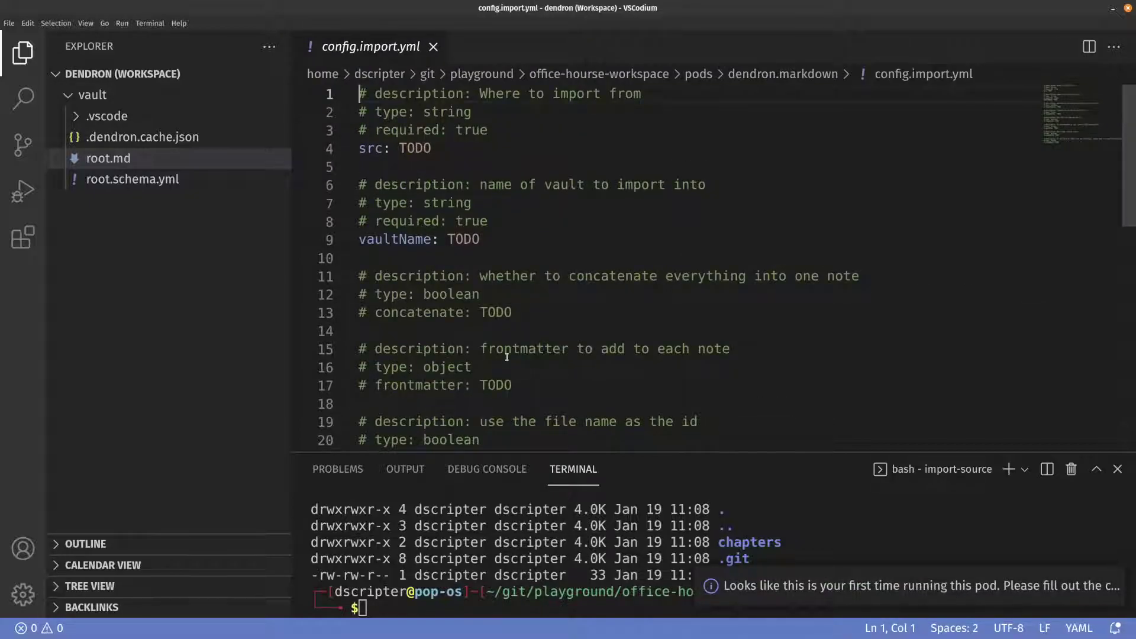
Change the terminal's current directory to the cloned kubernetes-notes folder to get the import source path.
click(452, 144)
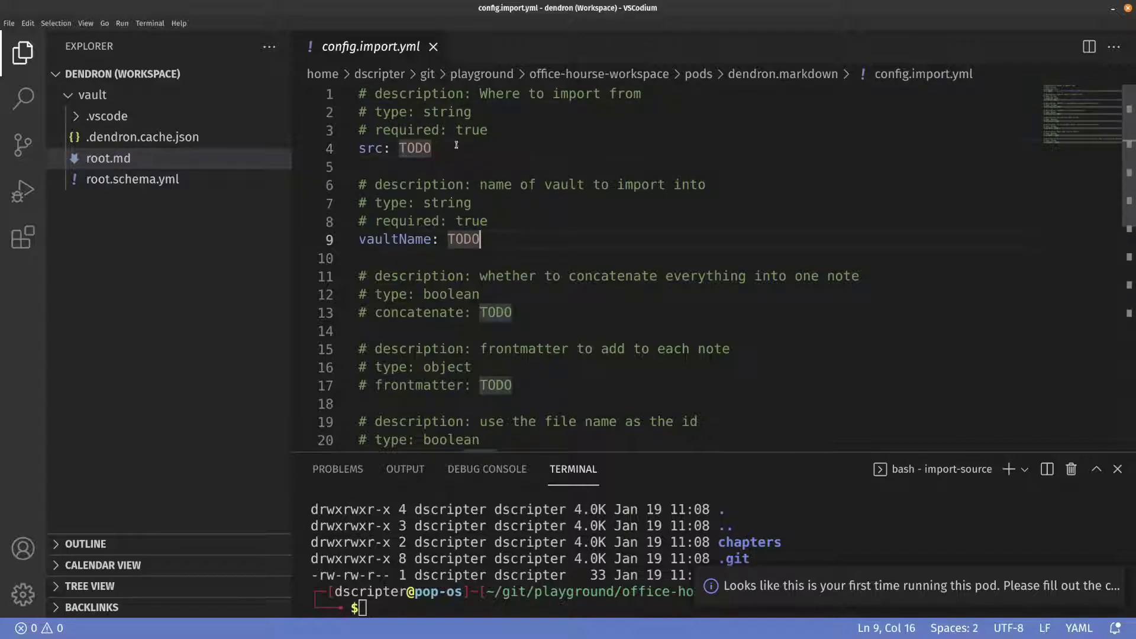
click(500, 222)
click(445, 143)
drag(445, 145, 399, 148)
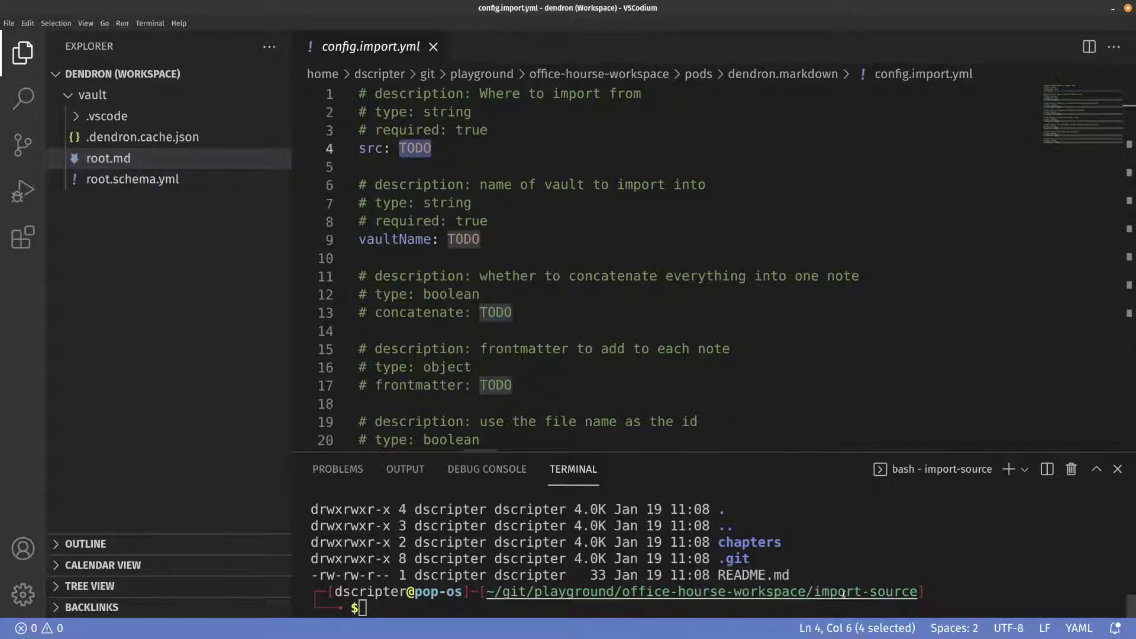
drag(917, 592, 814, 595)
click(922, 592)
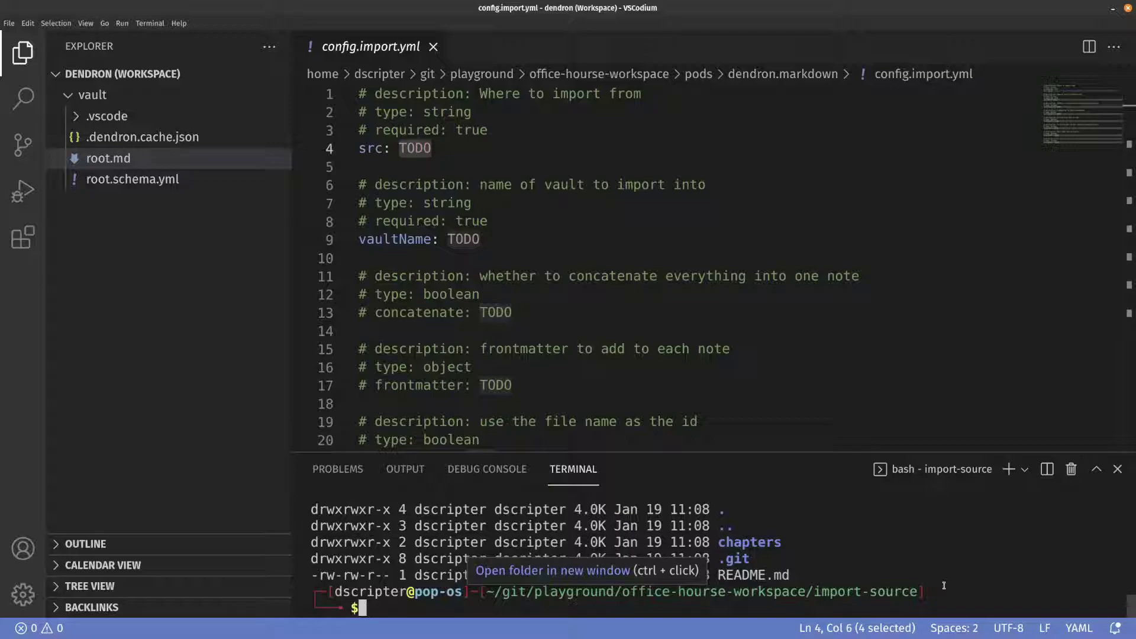
text(cd ho)
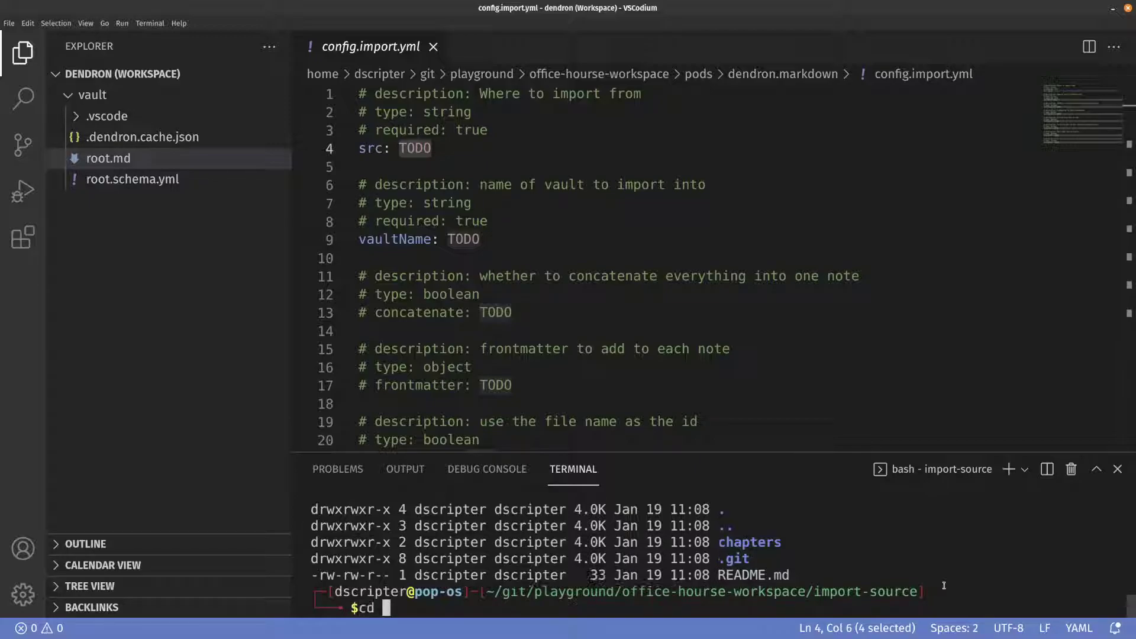
key(BackSpace)
key(BackSpace)
text(ku)
key(Tab)
key(Return)
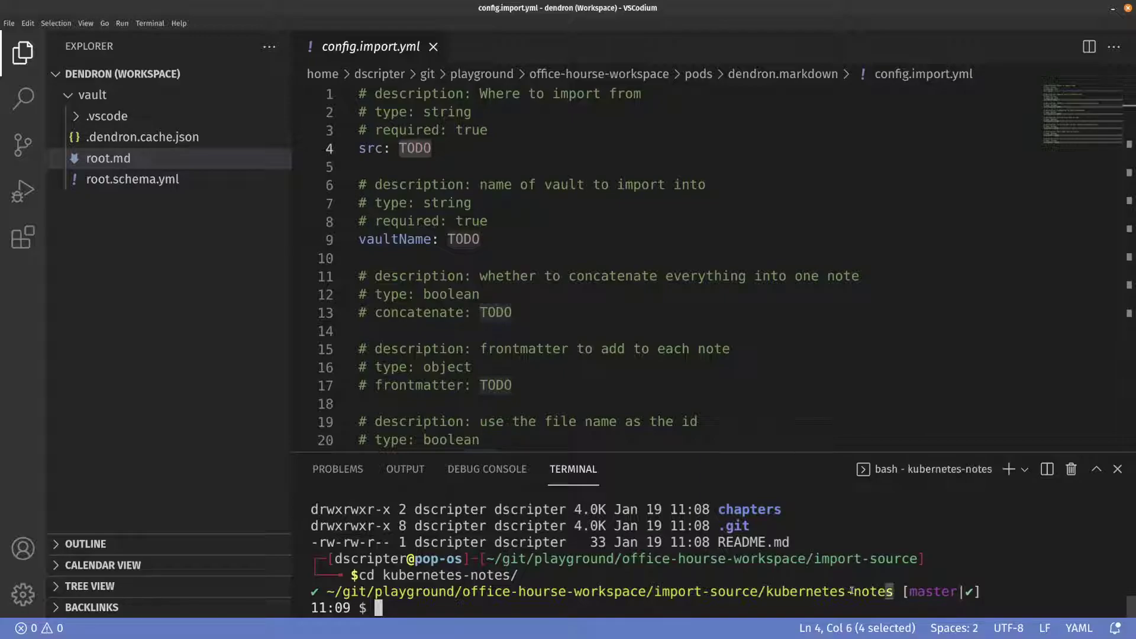
Copy the relative folder path from the terminal and set src in config.import.yml to import-source/kubernetes-notes.
right_click(685, 591)
click(710, 497)
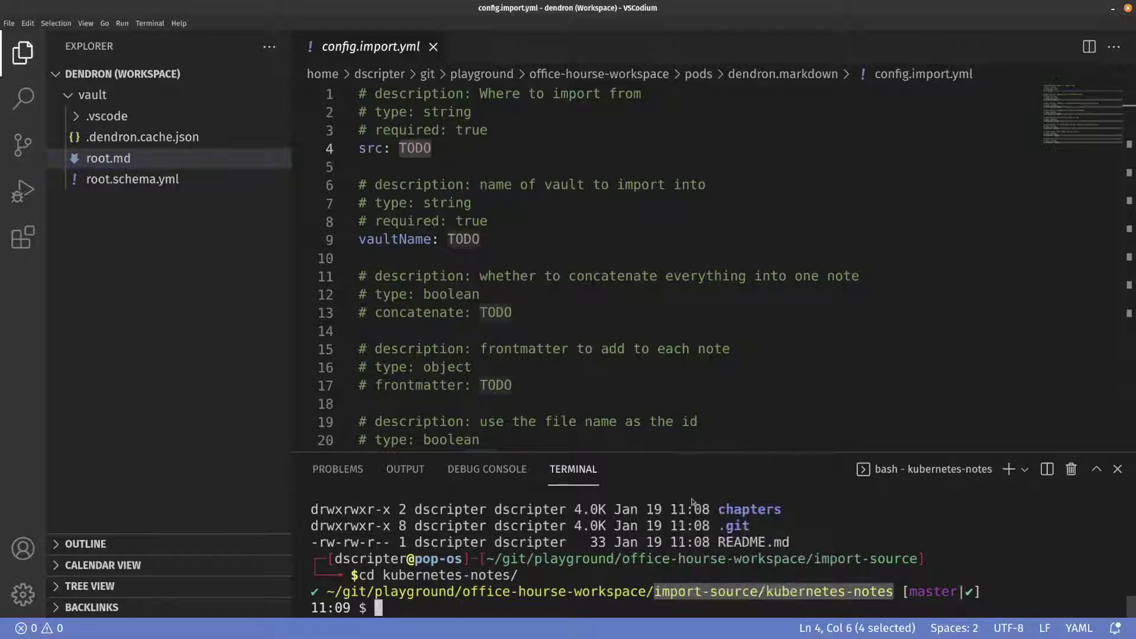
click(441, 149)
key(BackSpace)
key(BackSpace)
key(BackSpace)
key(BackSpace)
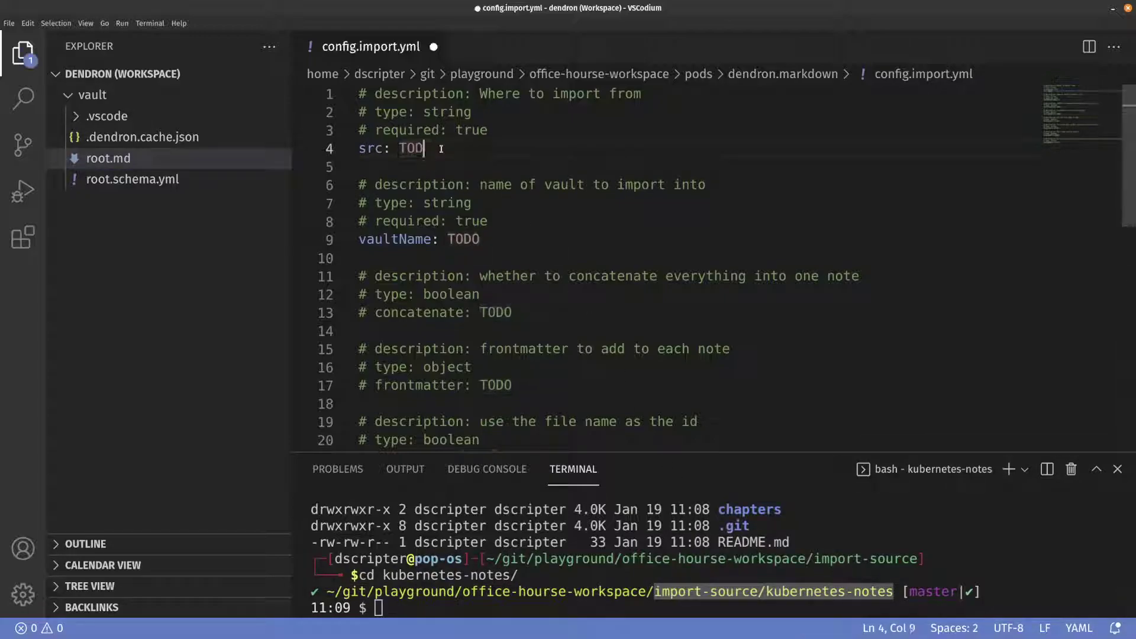
text(import-source/kubernetes-notes)
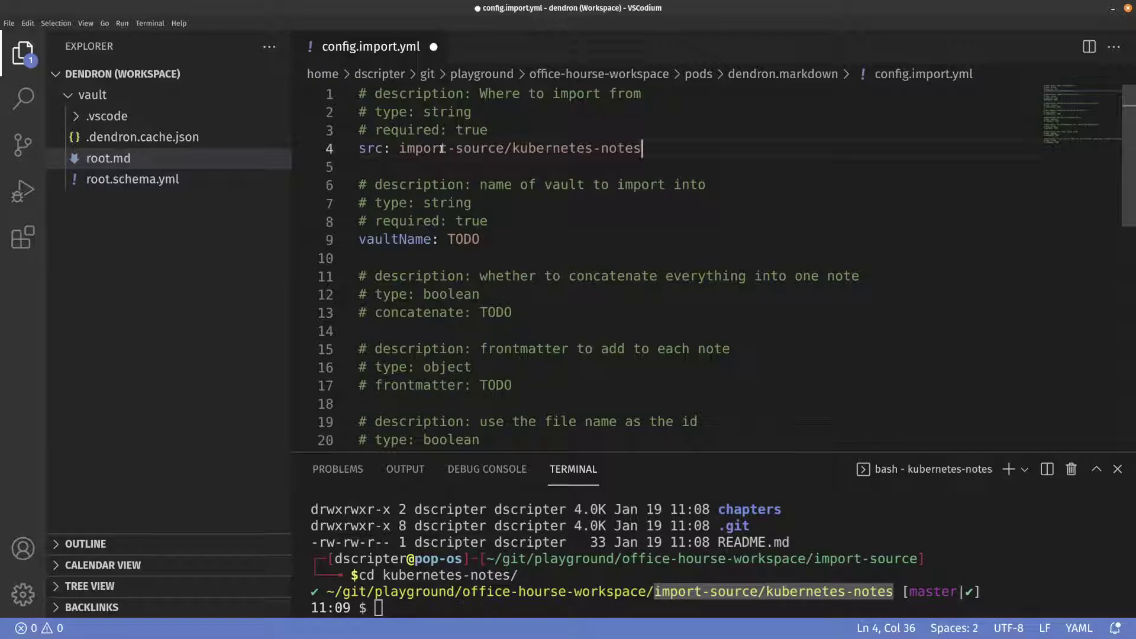
Set vaultName to vault in config.import.yml and save the file.
drag(399, 148, 651, 152)
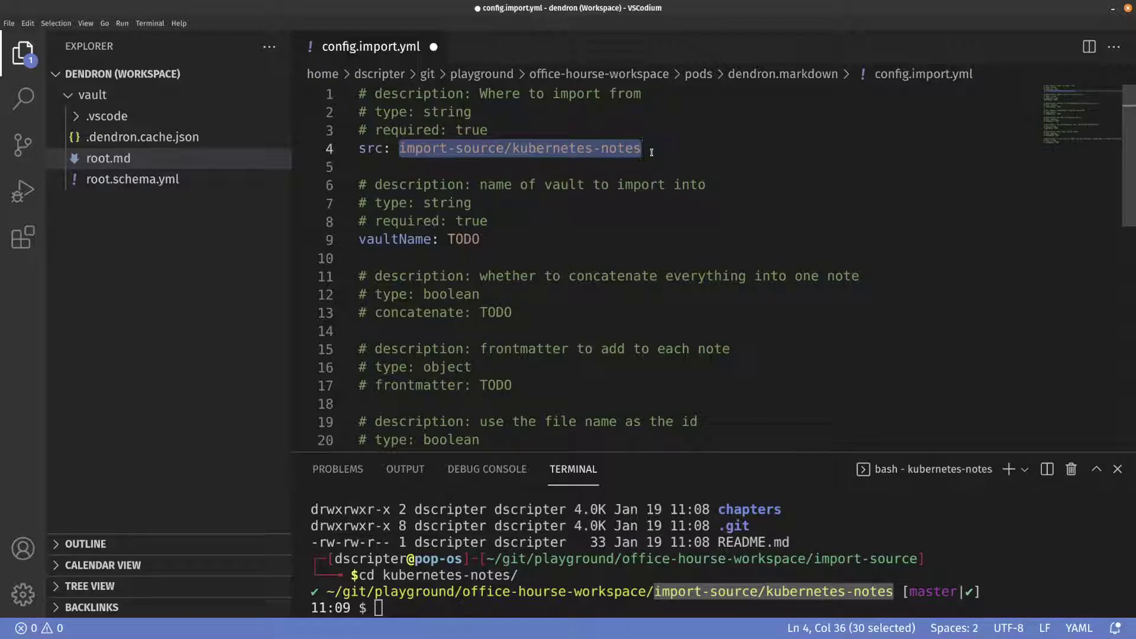
click(651, 152)
drag(486, 240, 439, 239)
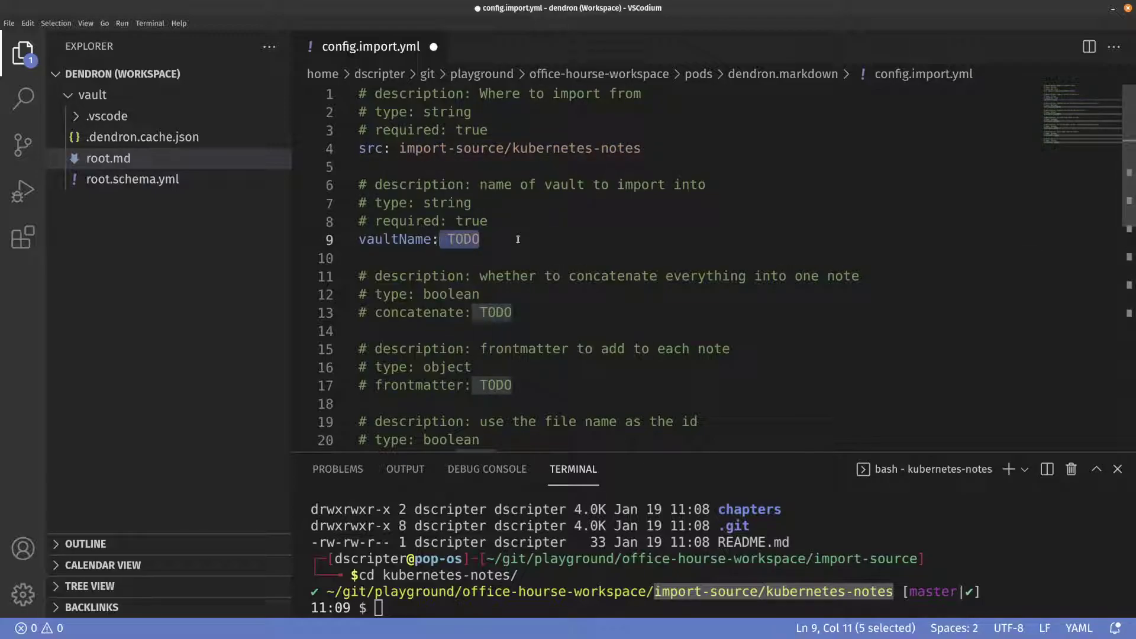
text(vault)
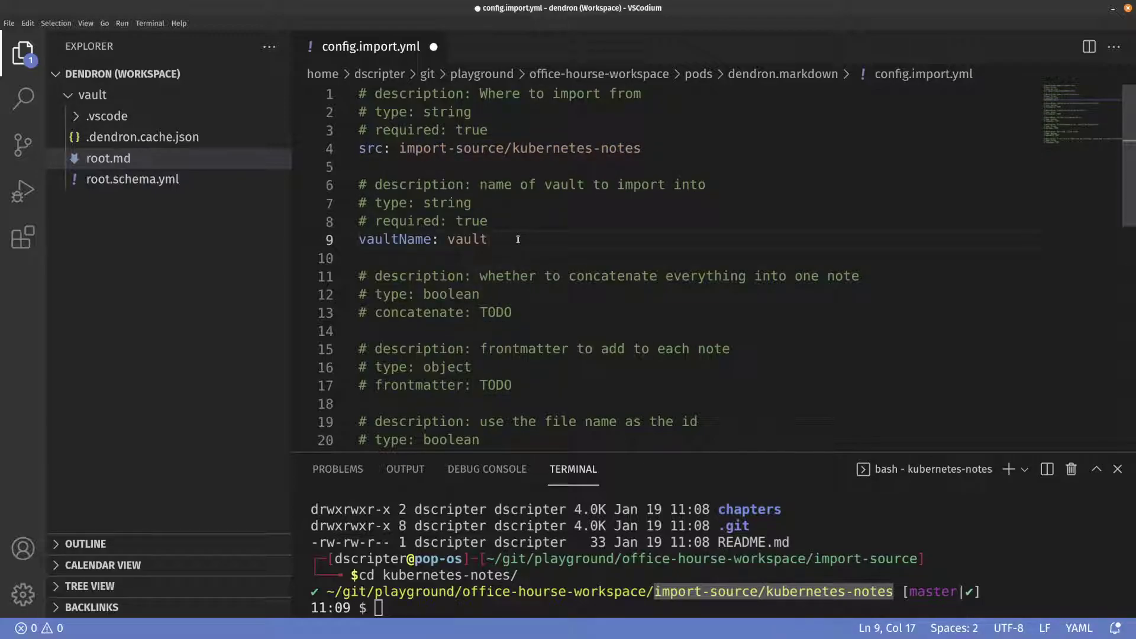
key(ctrl+s)
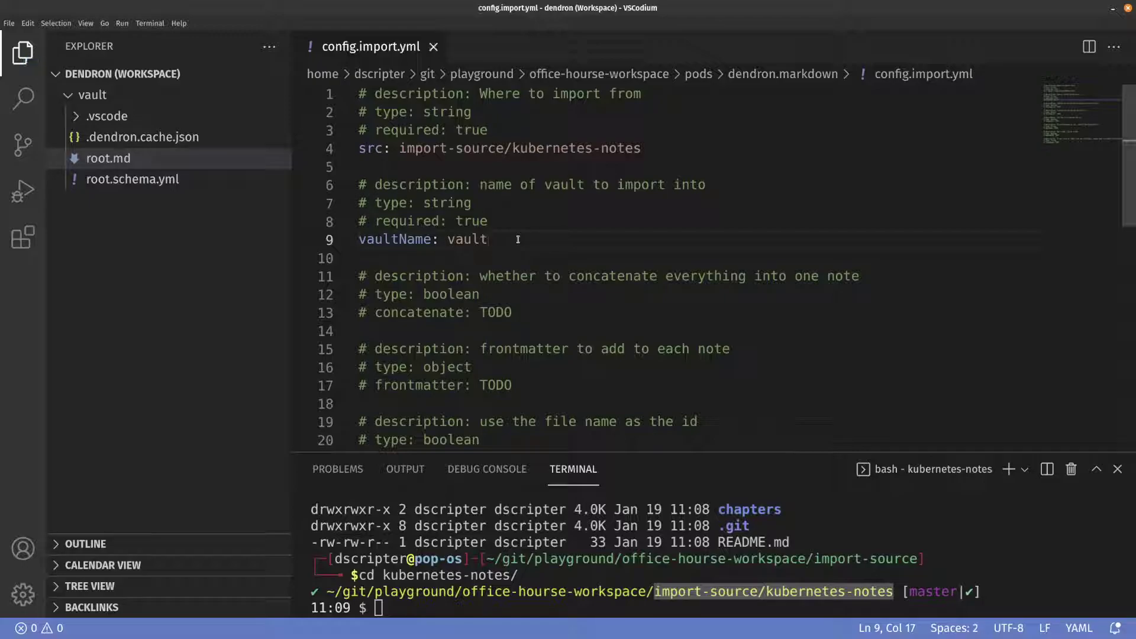
Review the optional settings in config.import.yml and uncomment the frontmatter line.
scroll(518, 239, down, 2)
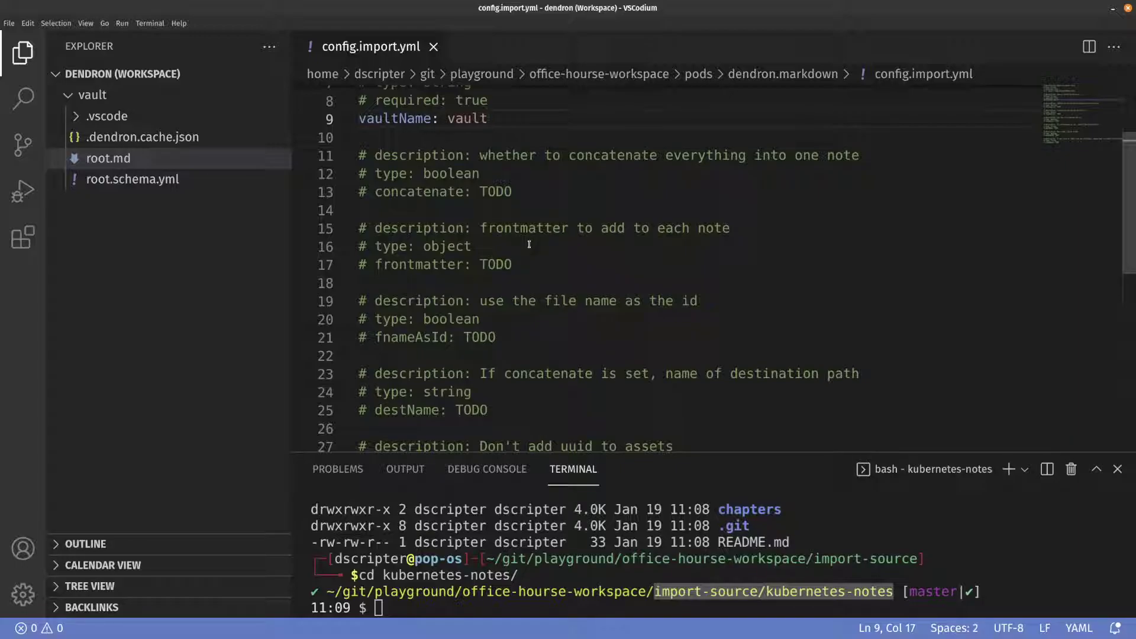
scroll(529, 244, down, 2)
scroll(529, 245, up, 2)
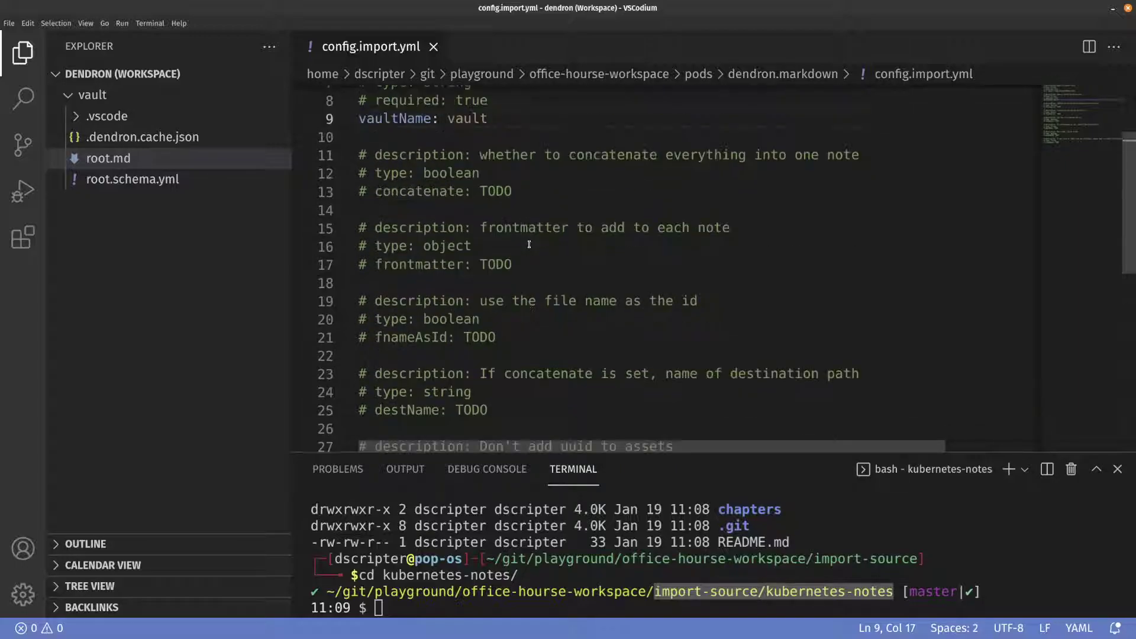
scroll(510, 293, up, 1)
click(374, 326)
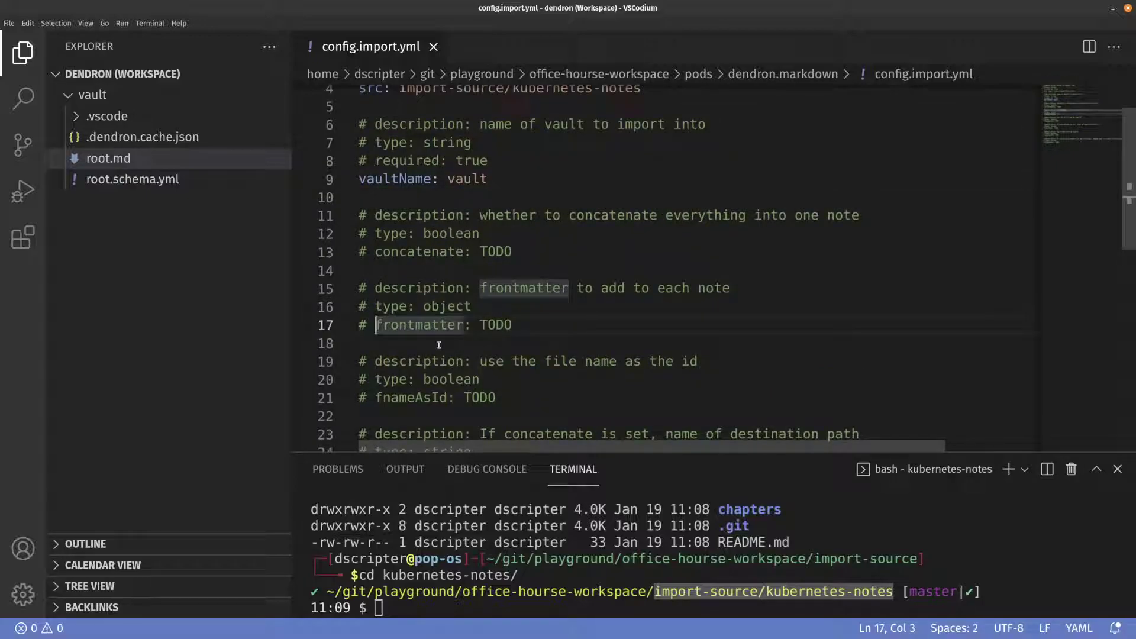
key(BackSpace)
key(BackSpace)
Replace frontmatter's TODO placeholder with an indented source: key on a new line.
key(End)
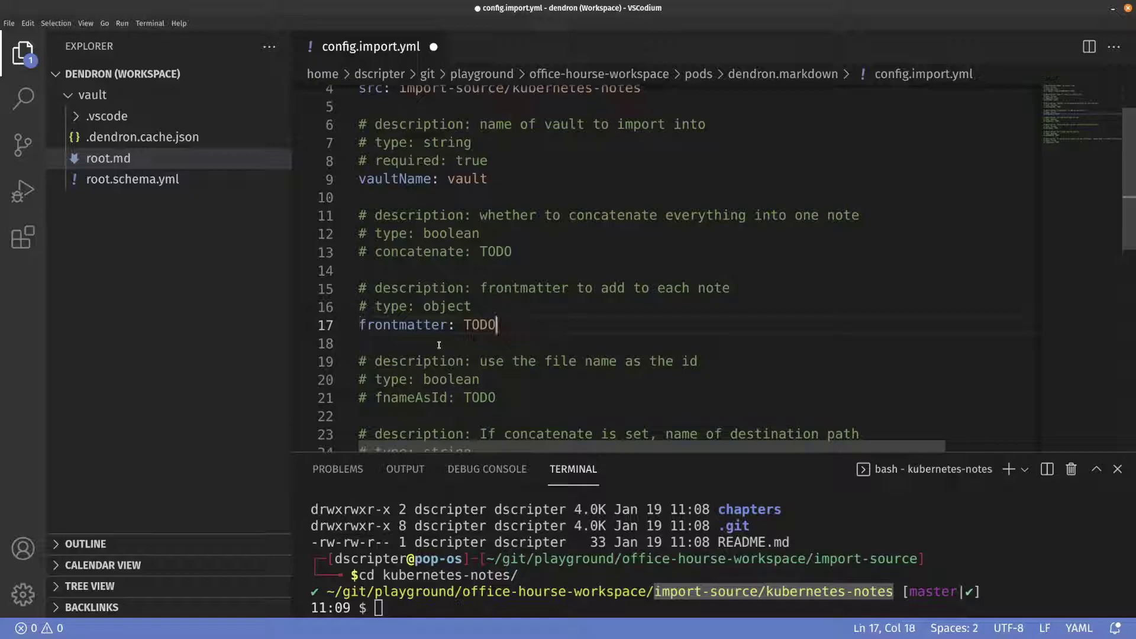
key(BackSpace)
key(BackSpace)
key(BackSpace)
key(BackSpace)
key(Return)
text(so)
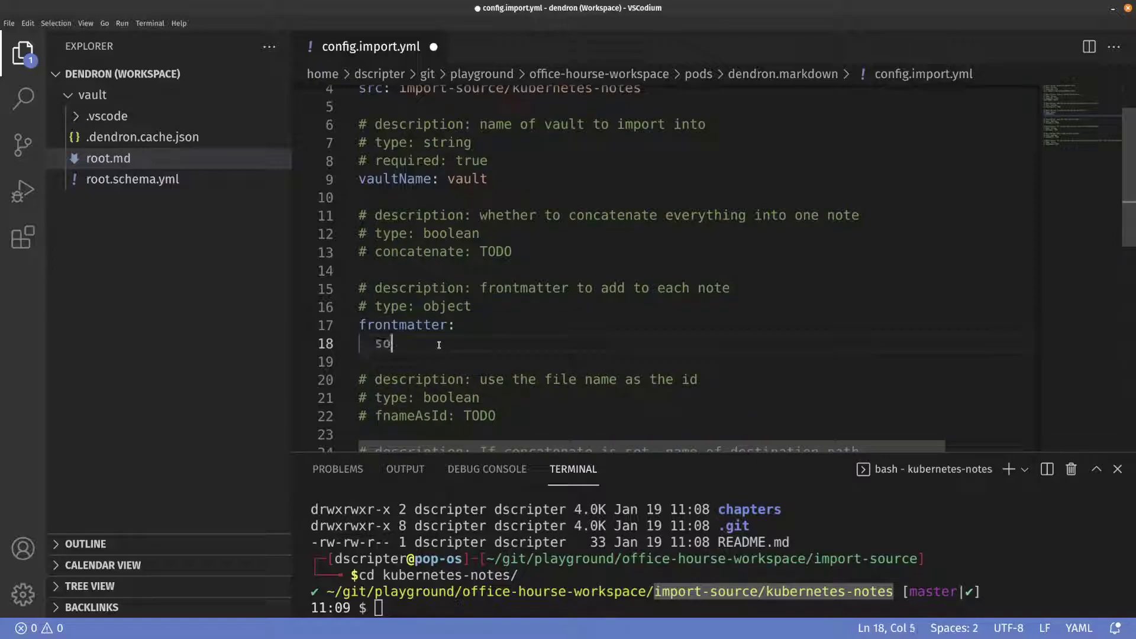
text(urce:)
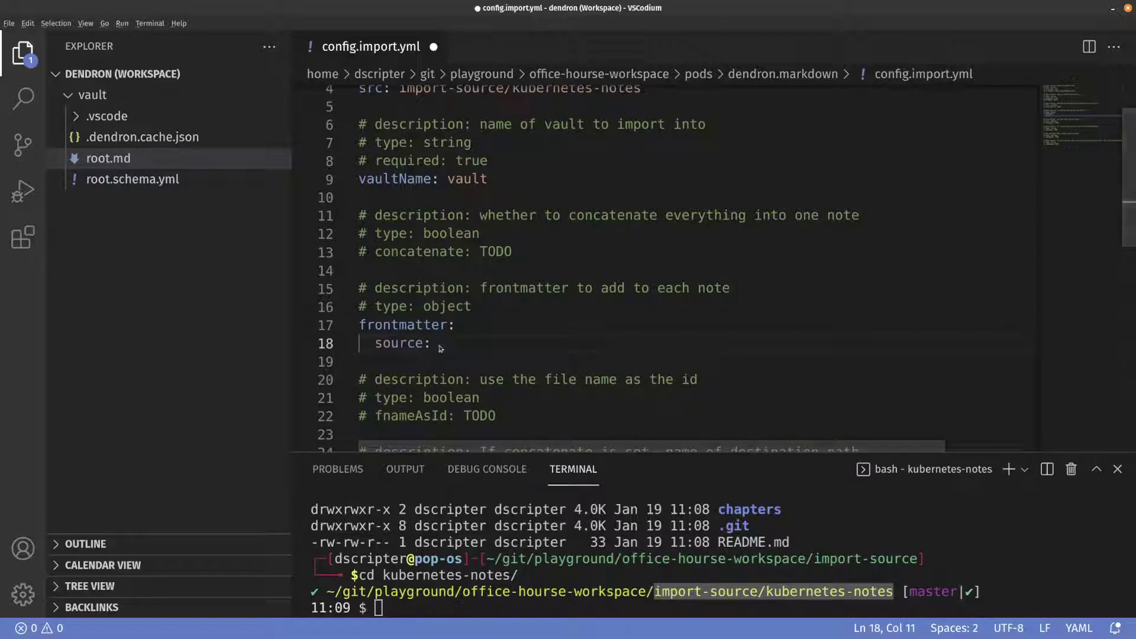
Switch to the browser and copy the web address of the kubernetes-notes GitHub repository.
key(alt+Tab)
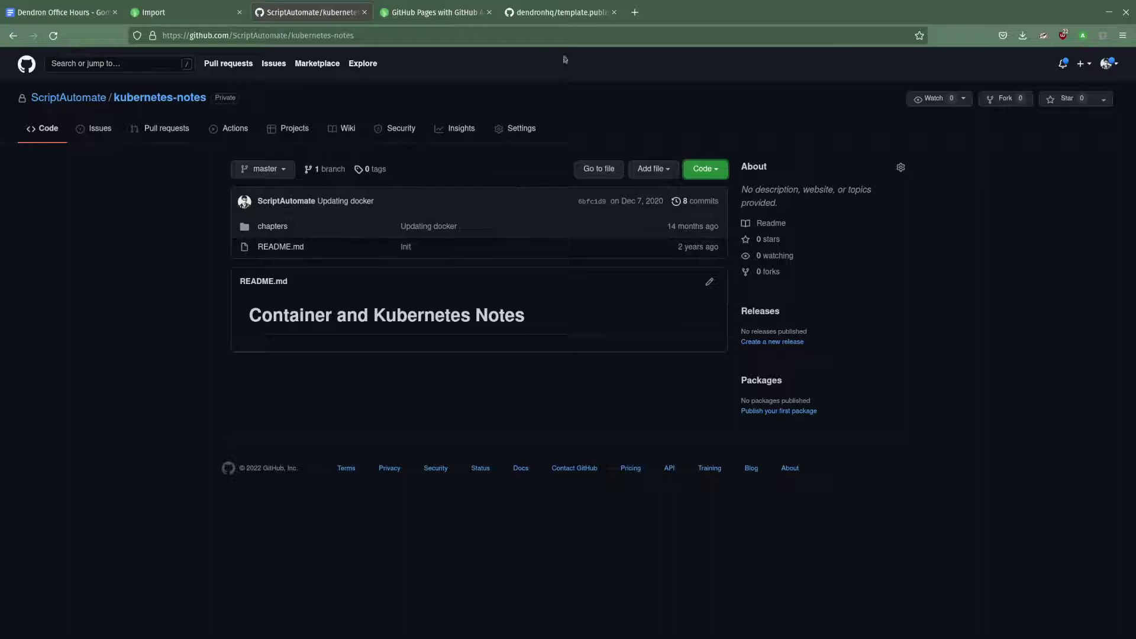
click(367, 36)
key(ctrl+c)
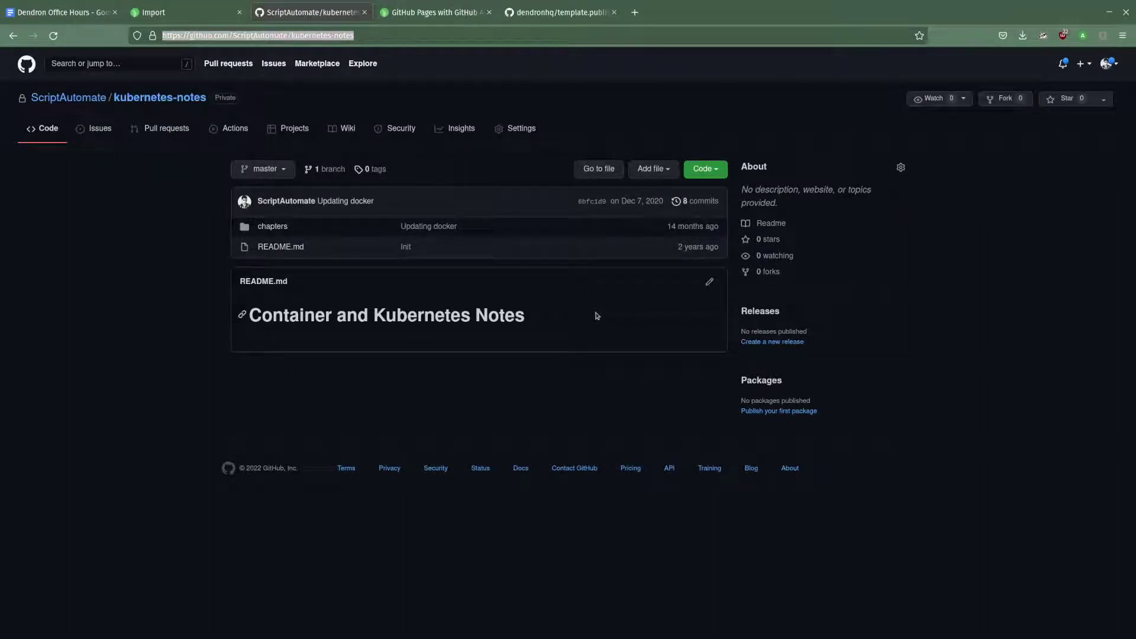
key(alt+Tab)
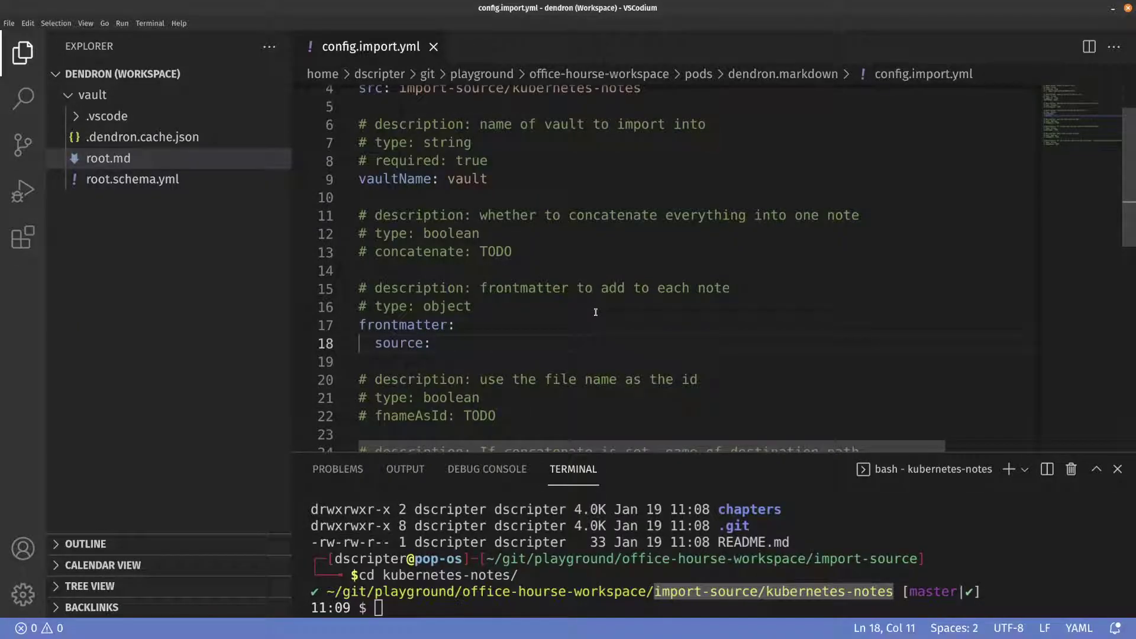
key(ctrl+v)
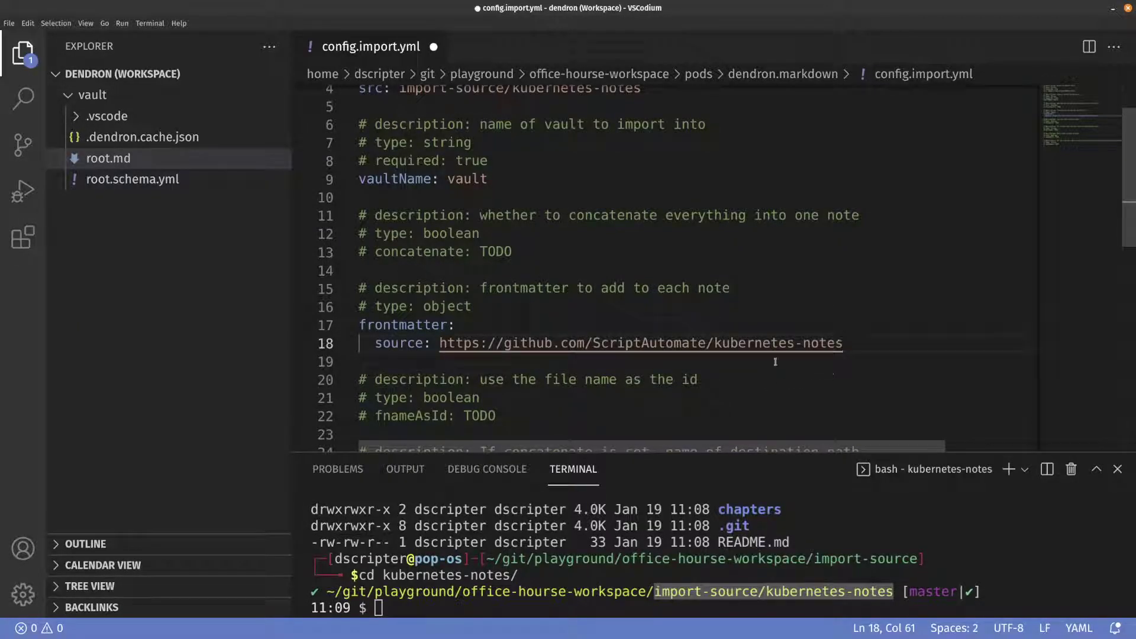
text(')
key(Home)
key(ctrl+Right)
key(ctrl+Right)
key(ctrl+Right)
text(')
key(End)
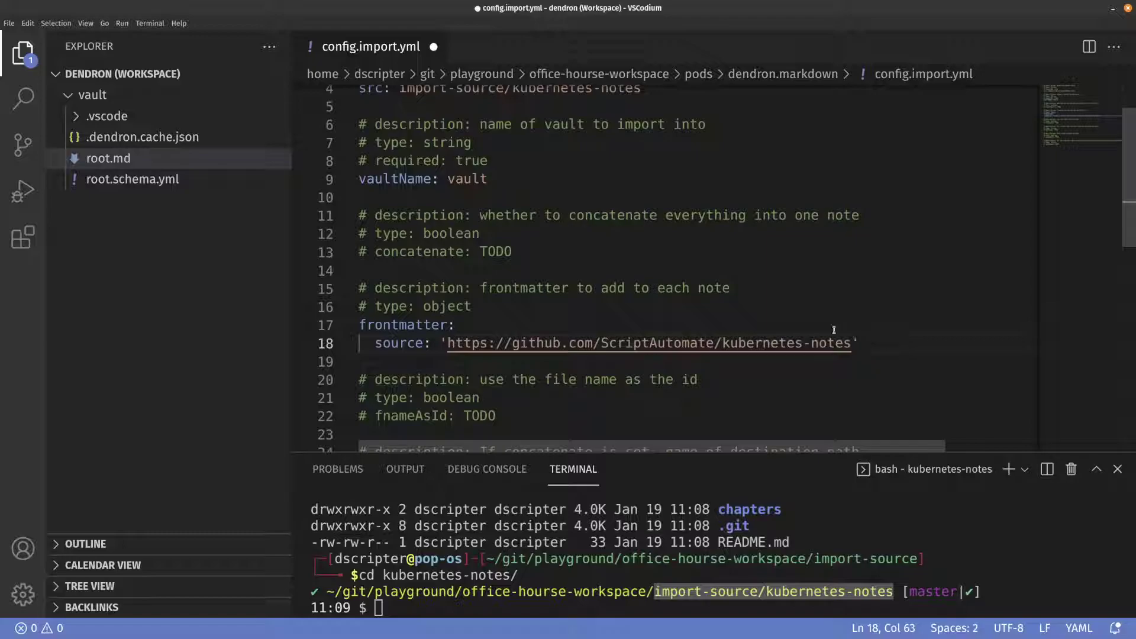
Review the remaining options in config.import.yml and save the file.
scroll(841, 330, down, 1)
scroll(823, 329, down, 2)
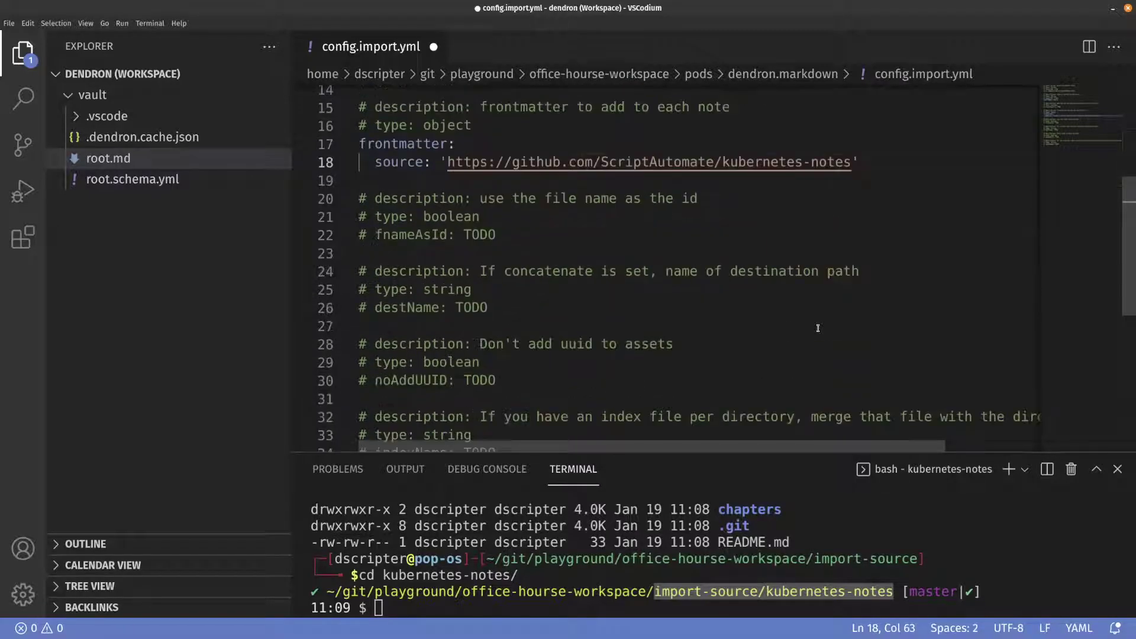
scroll(818, 328, down, 3)
scroll(818, 328, up, 7)
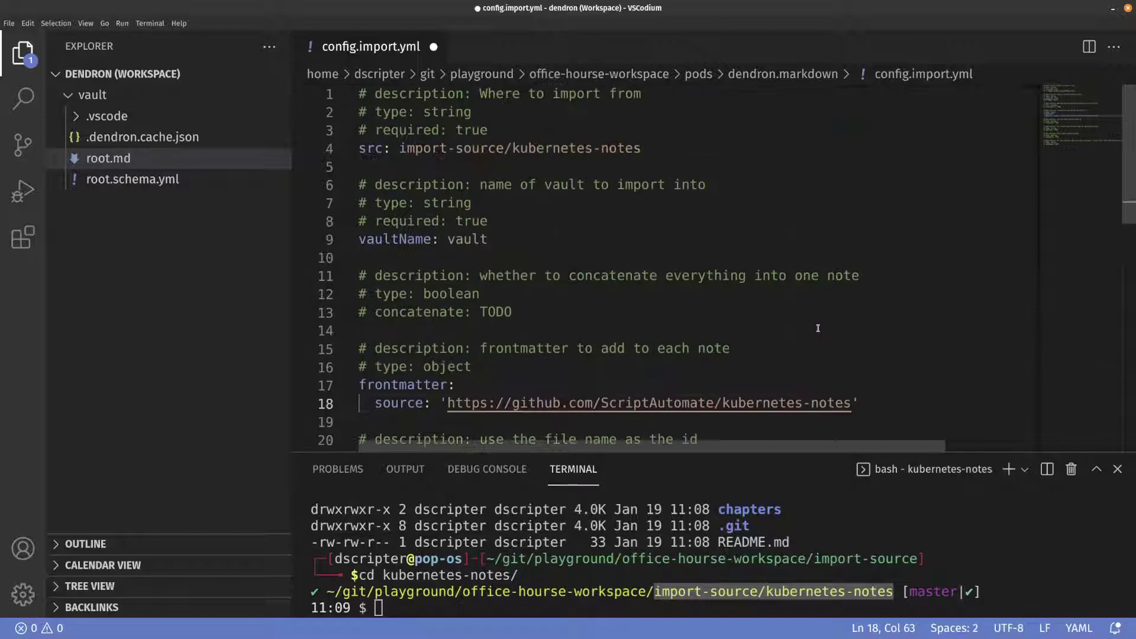
click(618, 332)
key(ctrl+s)
Run the Dendron: Import Pod command with the dendron.markdown pod.
key(ctrl+shift+p)
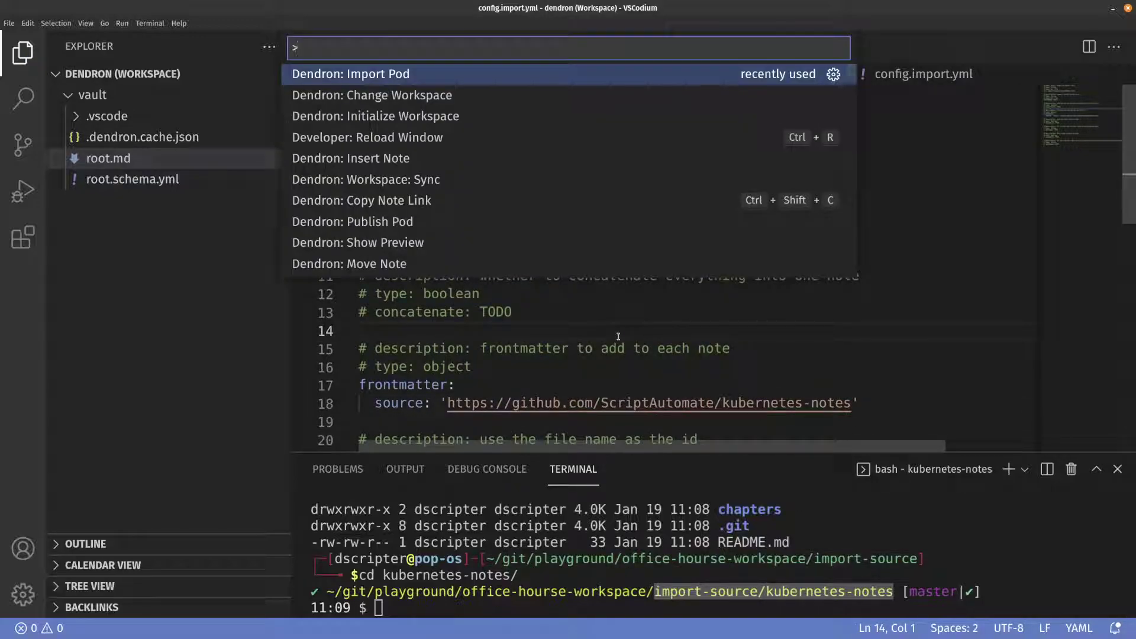
key(Return)
key(Down)
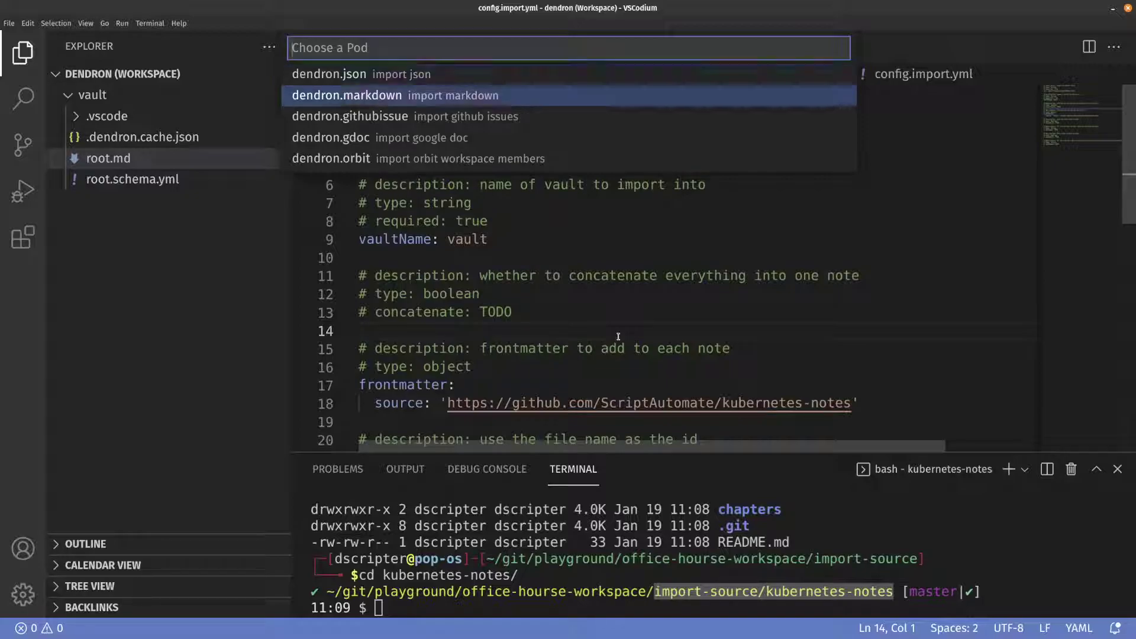
key(Return)
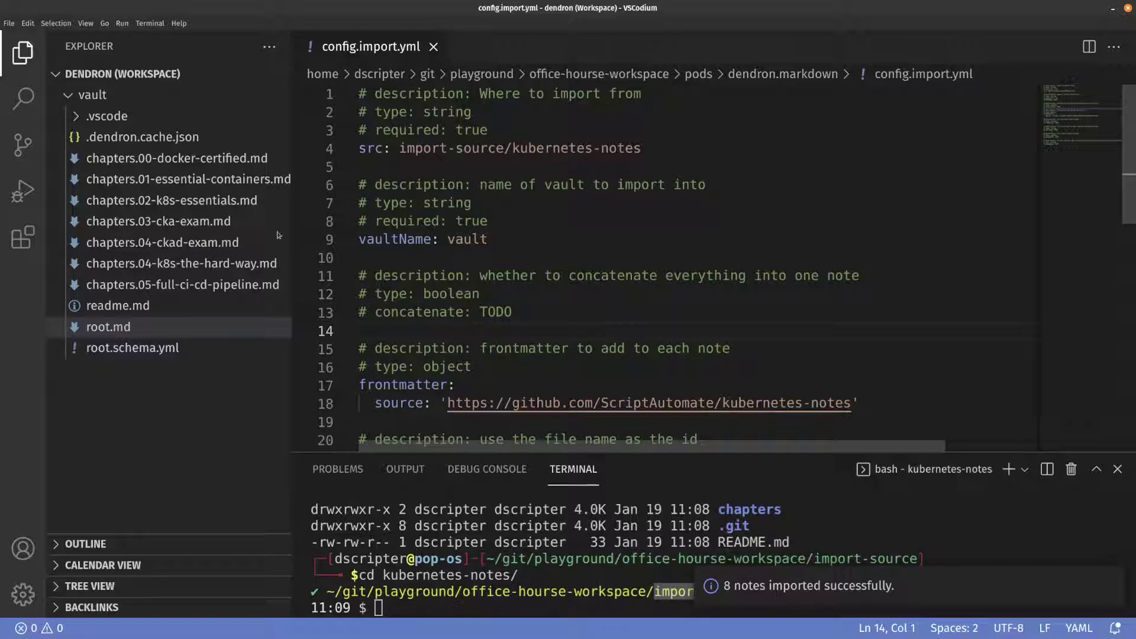
Open the imported note chapters.00-docker-certified.md and examine its frontmatter, including the source field, and its content.
click(153, 164)
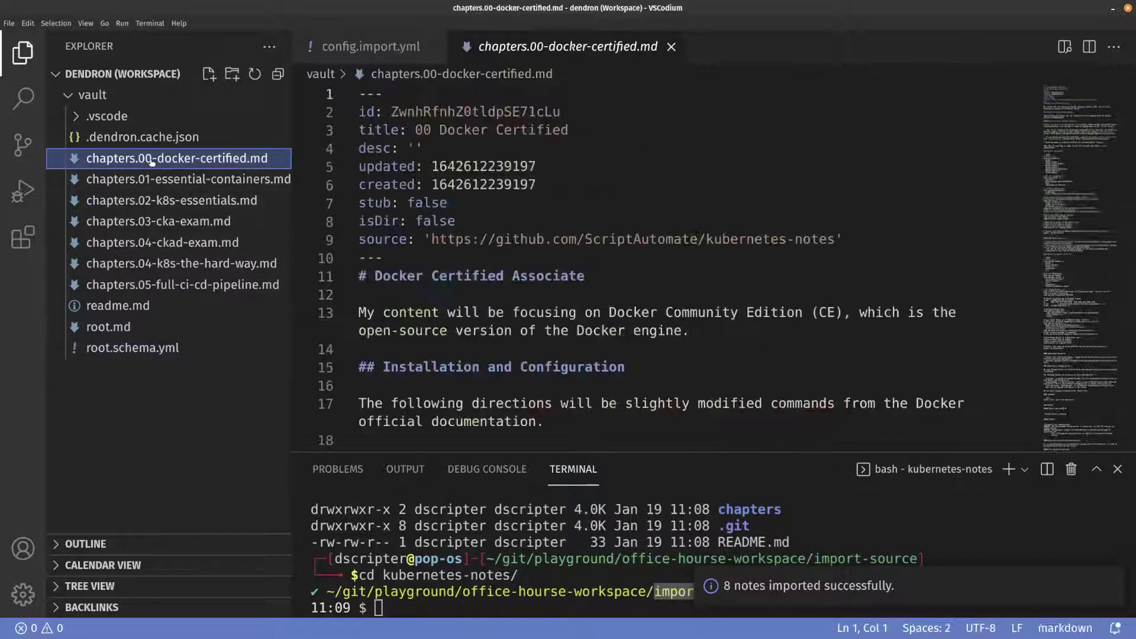
scroll(452, 303, down, 1)
scroll(452, 303, down, 1)
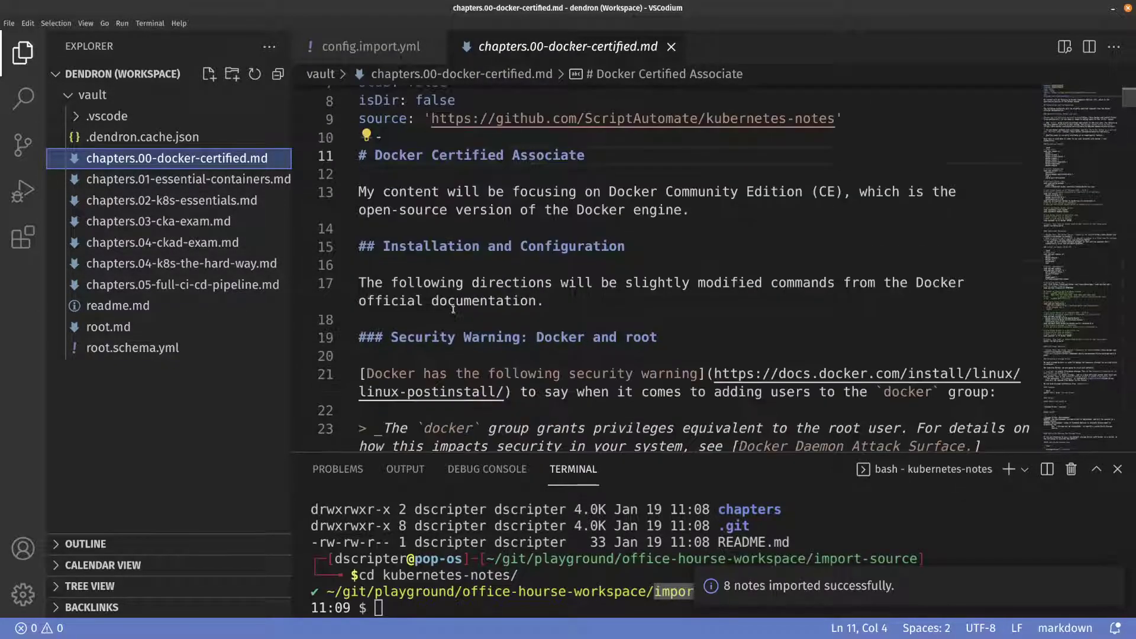
scroll(453, 309, up, 2)
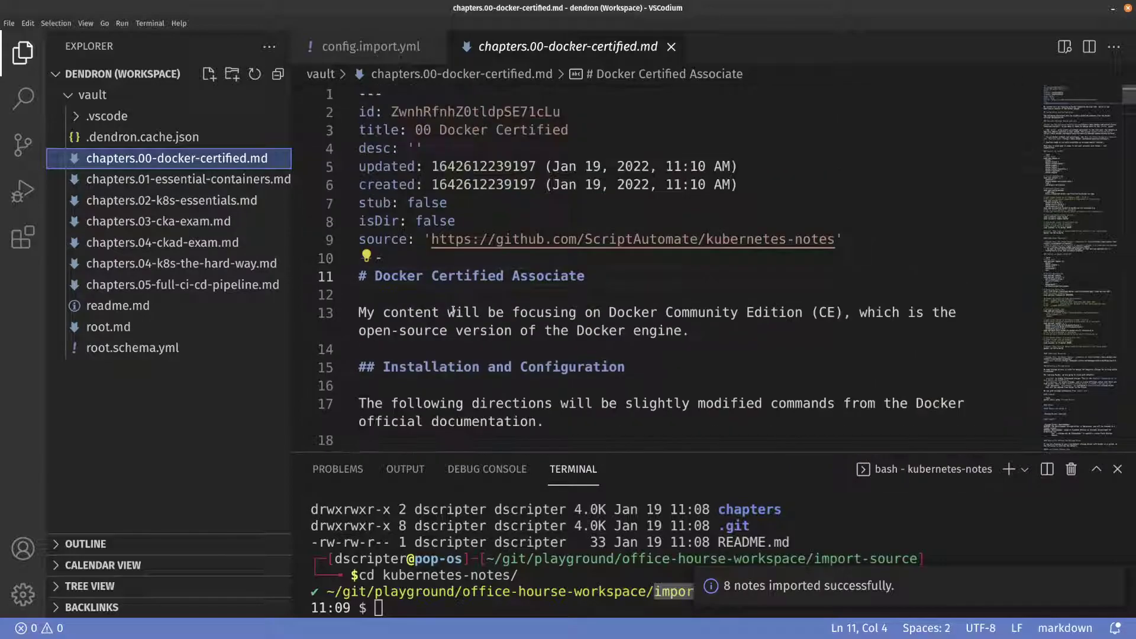
drag(362, 240, 416, 240)
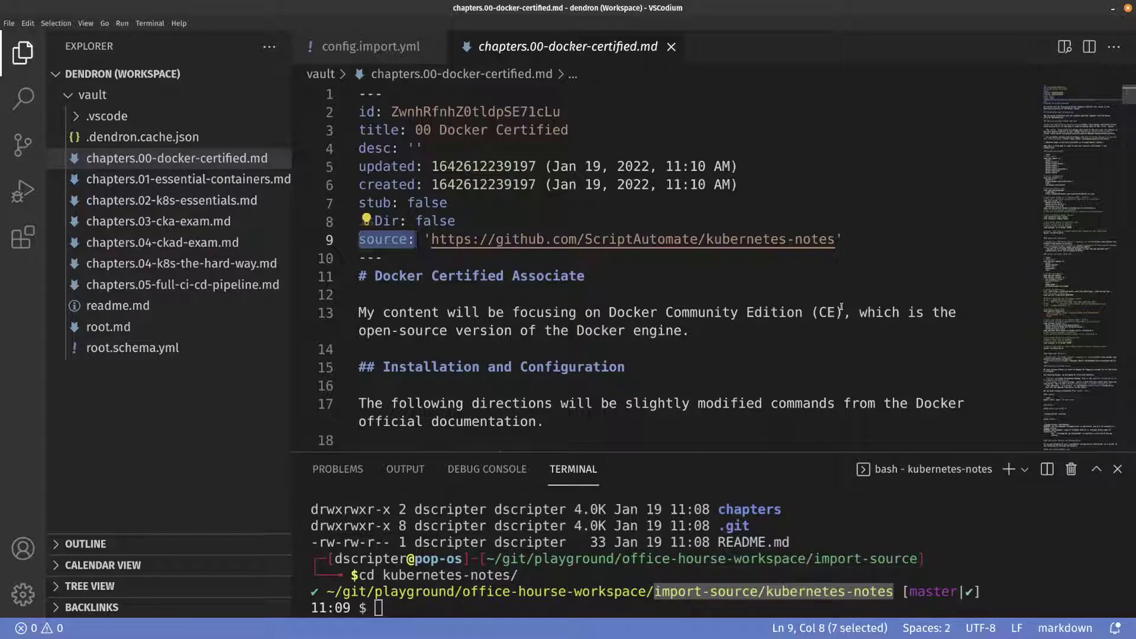
click(847, 240)
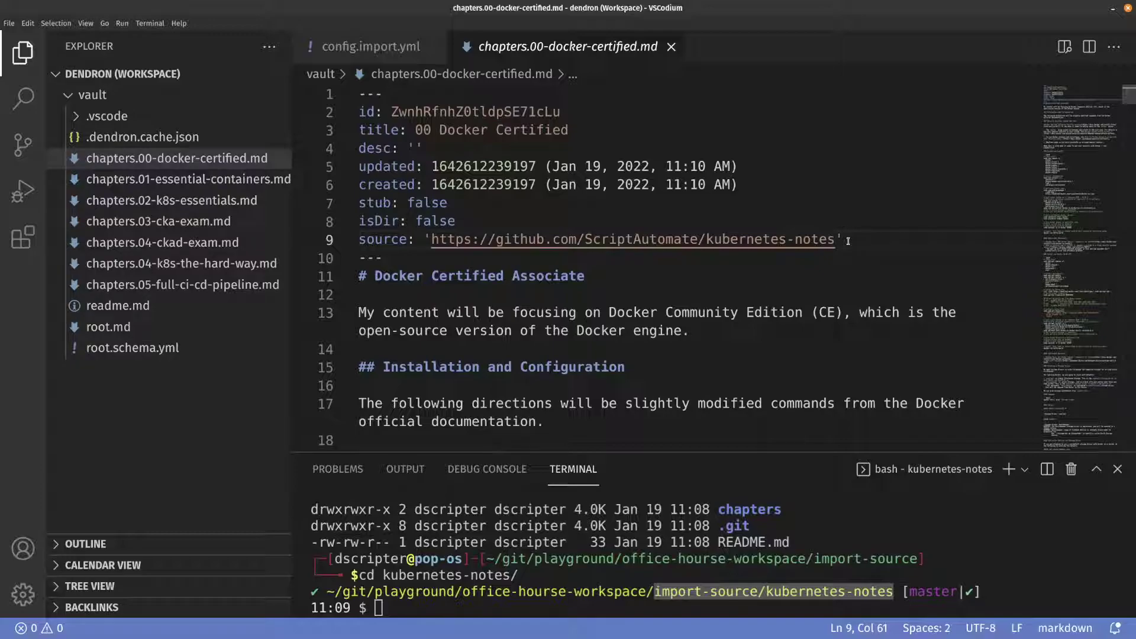
click(416, 148)
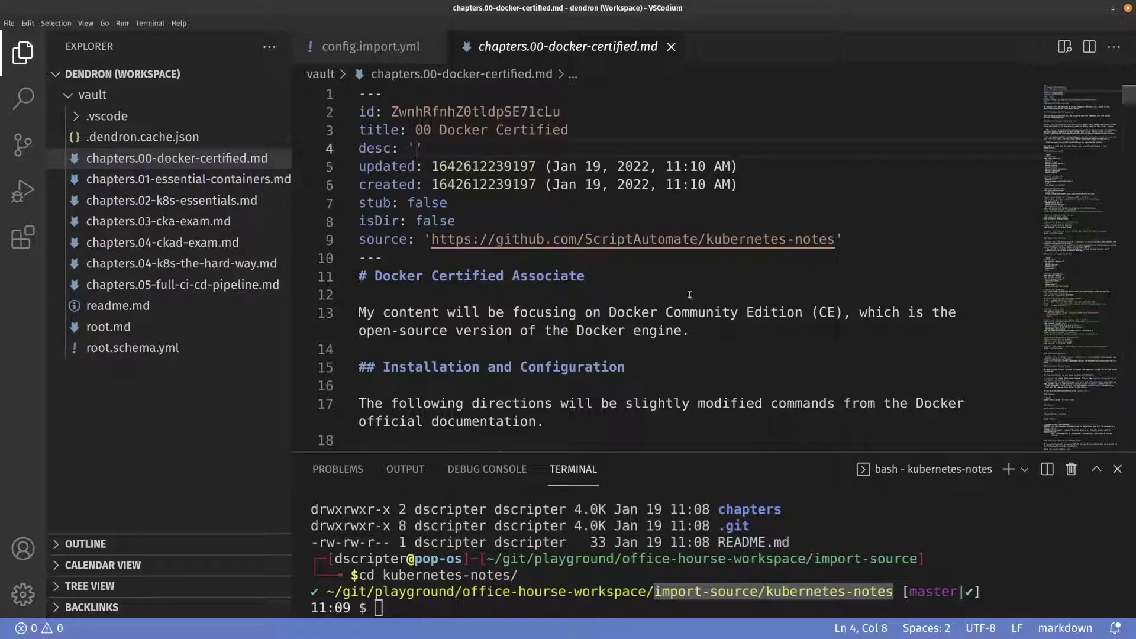
scroll(648, 345, down, 2)
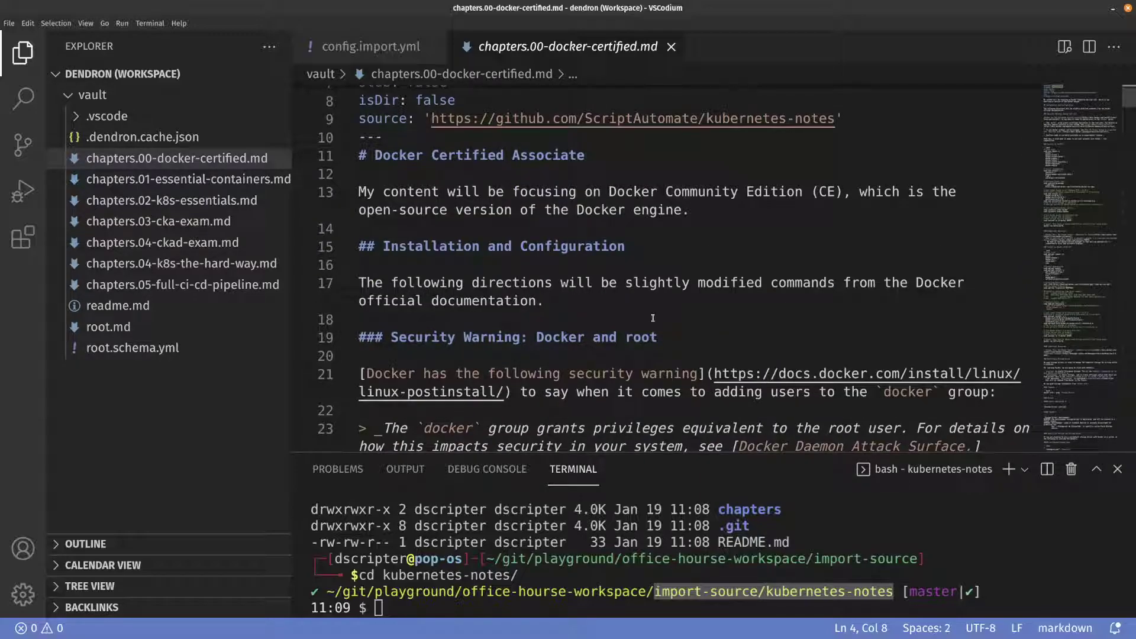
click(632, 300)
scroll(636, 305, up, 2)
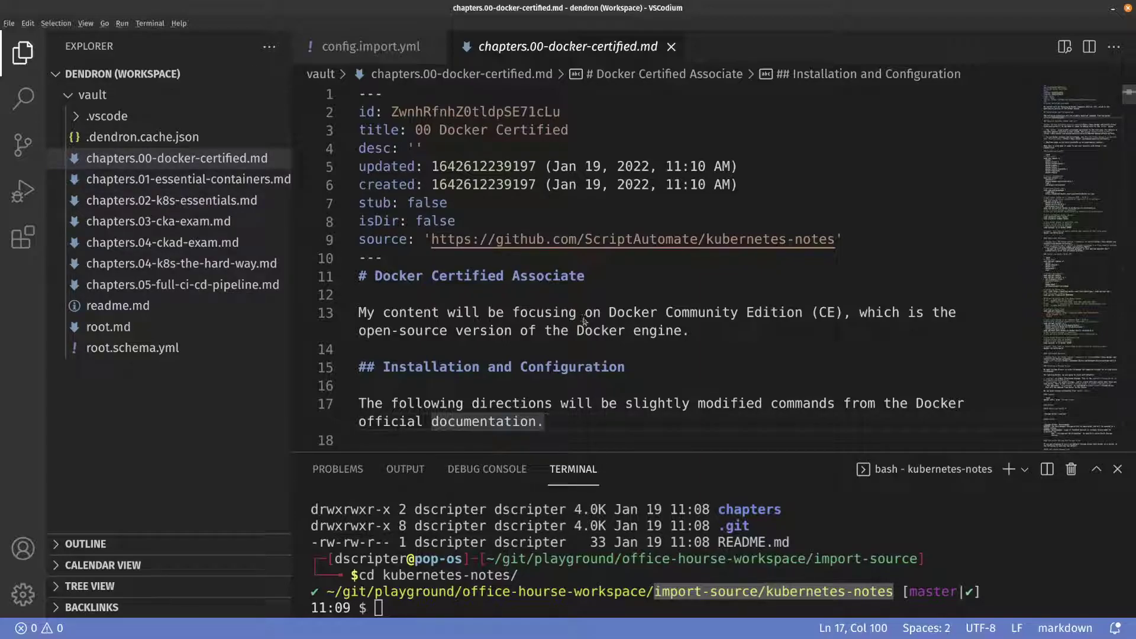
Switch to the browser and bring up the Dendron Office Hours document to see its highlights.
key(alt+Tab)
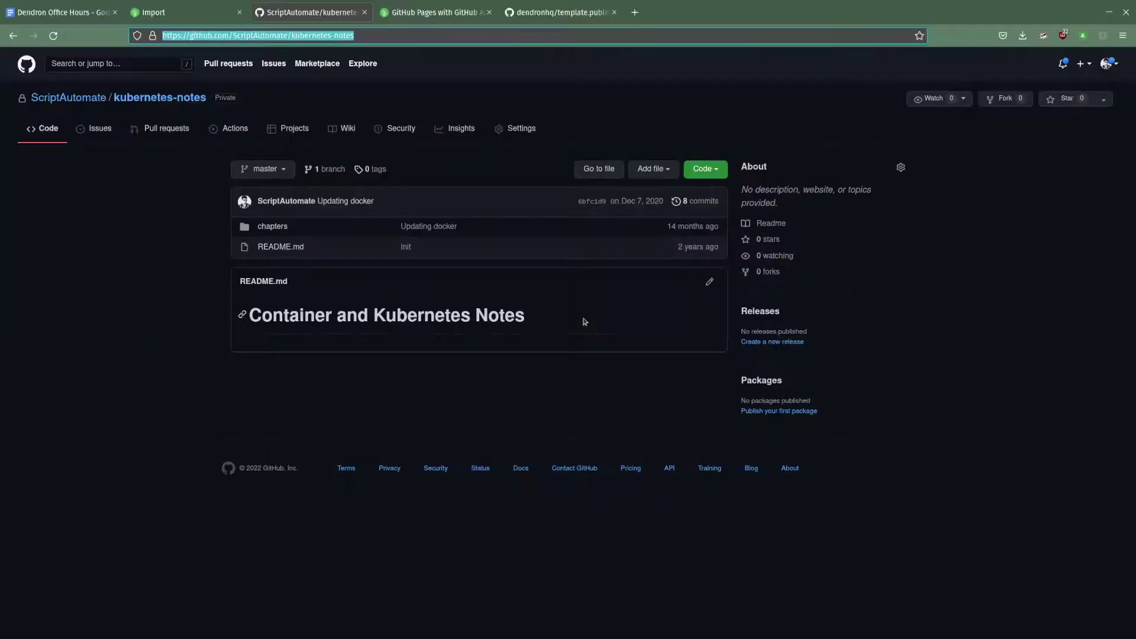
key(ctrl+1)
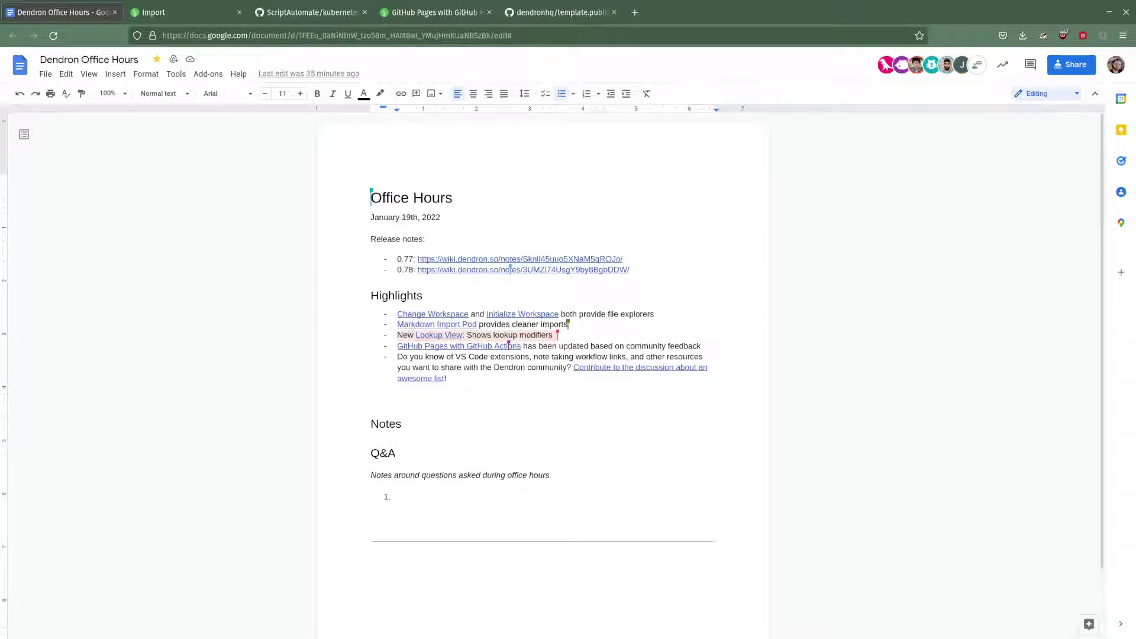
Switch to the Discord call, watch the participant's shared screen stream, and close the stream.
key(alt+Tab)
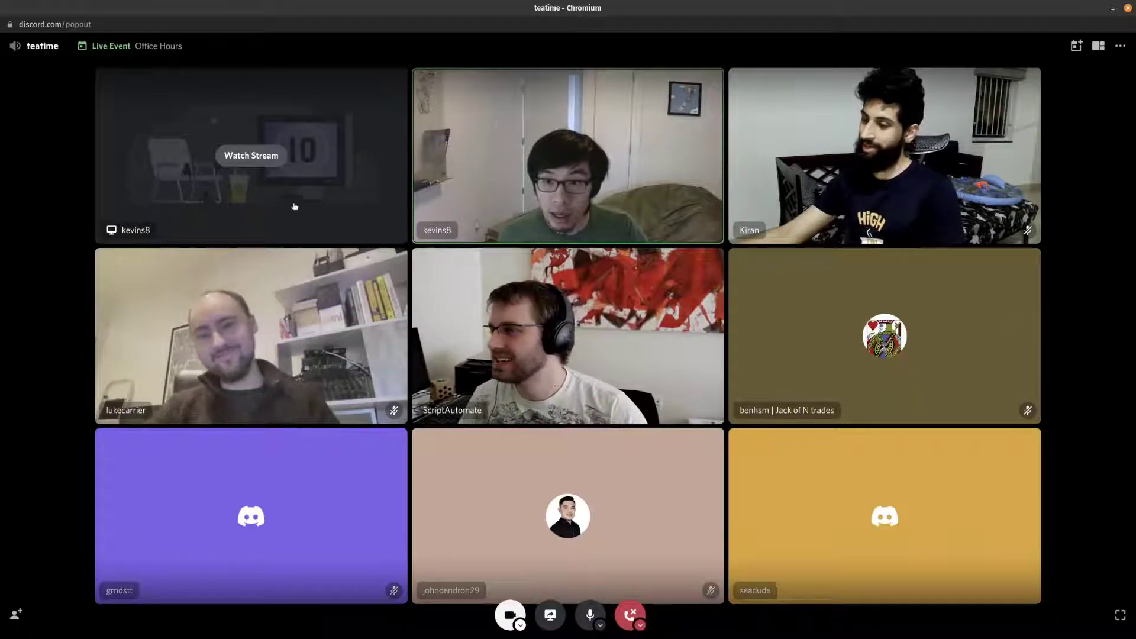
click(250, 157)
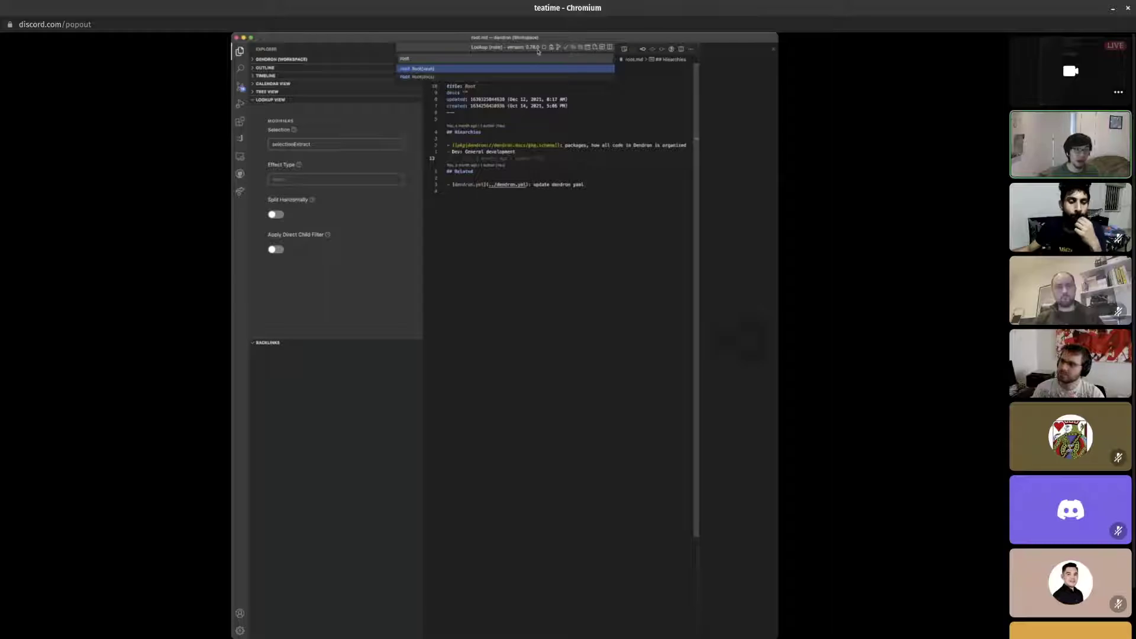
key(Return)
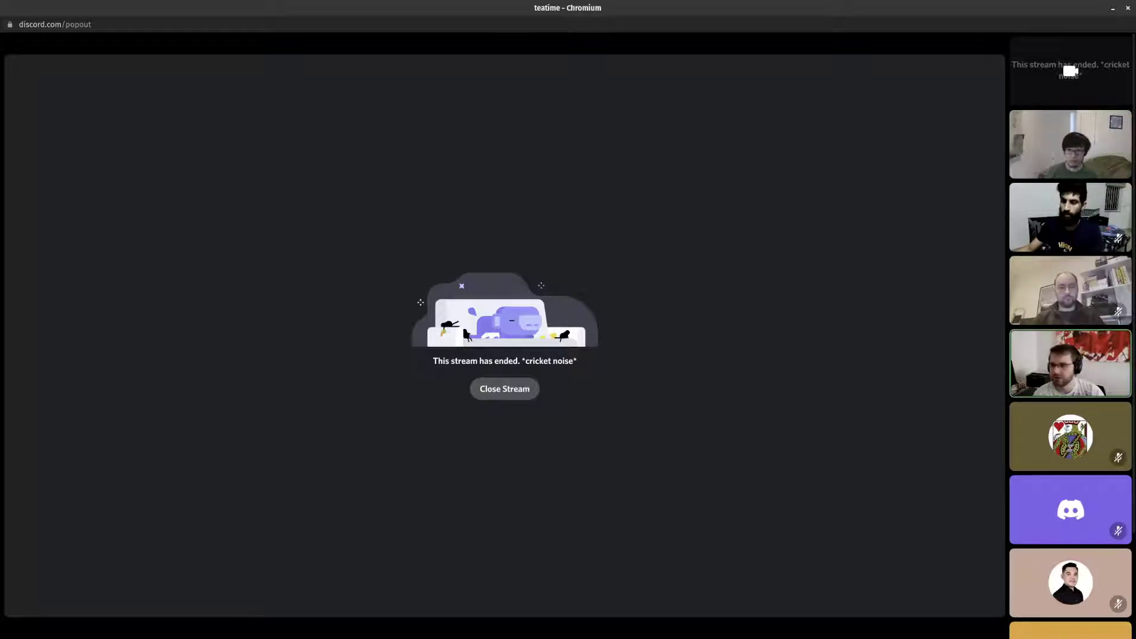
mouse_move(362, 492)
click(506, 390)
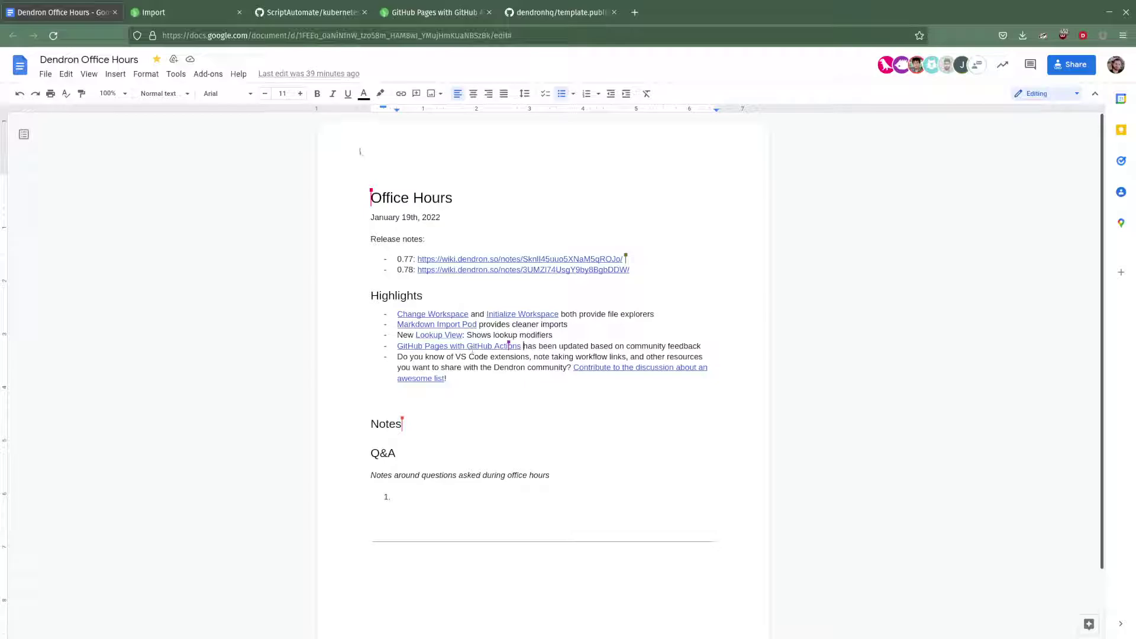
Examine the GitHub Pages with GitHub Actions guide in the Dendron wiki and return to its beginning.
click(459, 12)
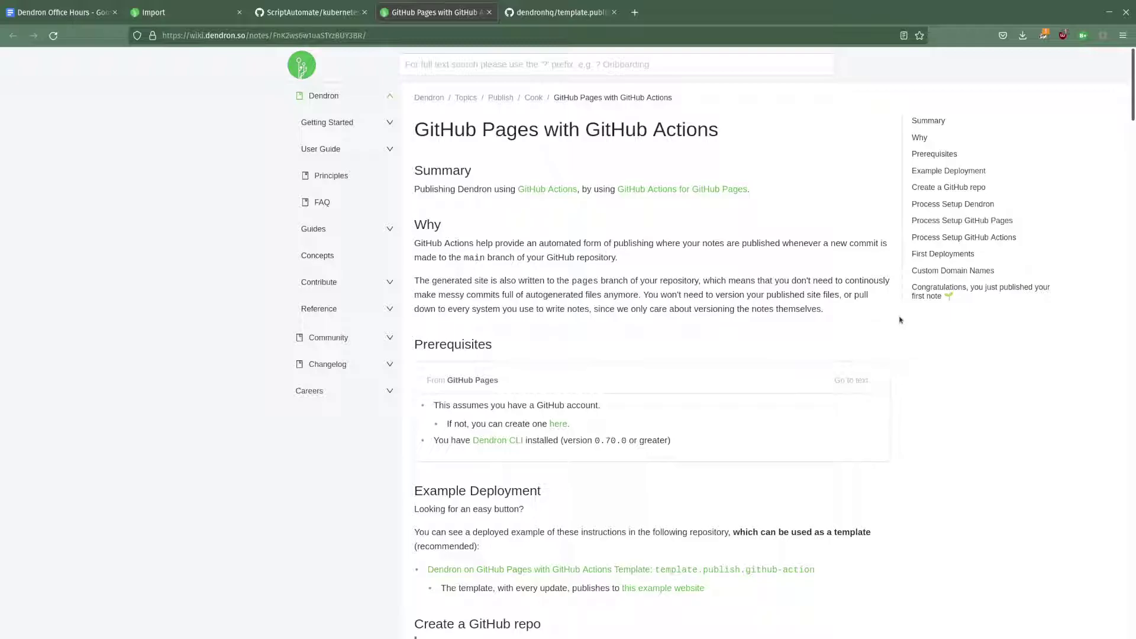
scroll(900, 320, down, 10)
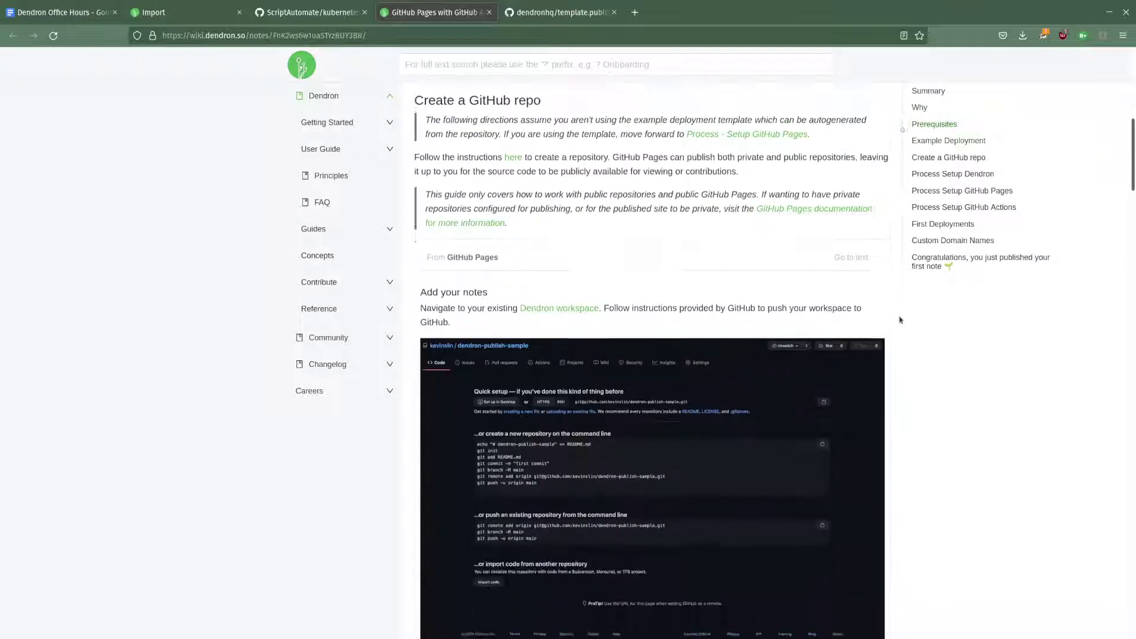
scroll(899, 320, down, 12)
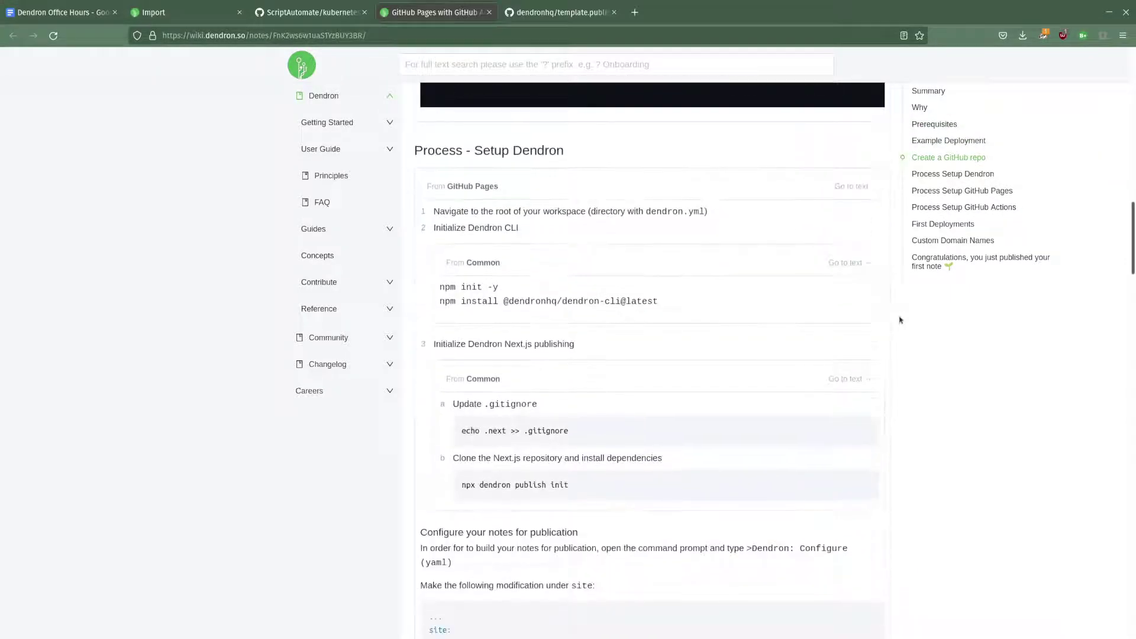
drag(1133, 272, 1121, 57)
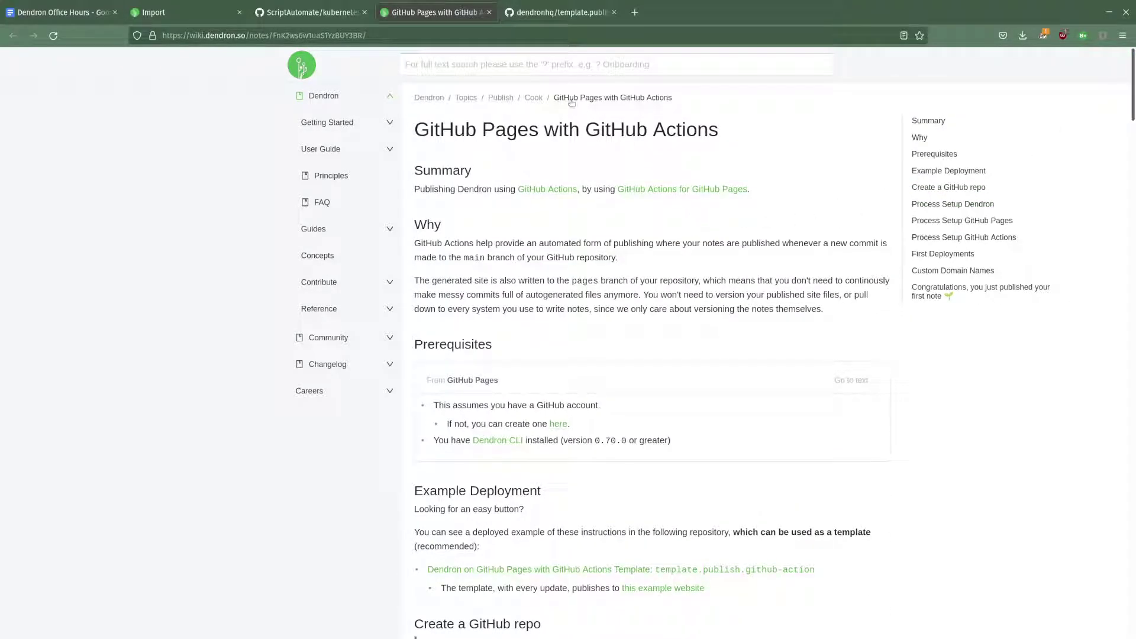
Open the GitHub Pages guide through the wiki's Cook page and follow its embedded note reference to the GitHub Actions guide.
click(536, 98)
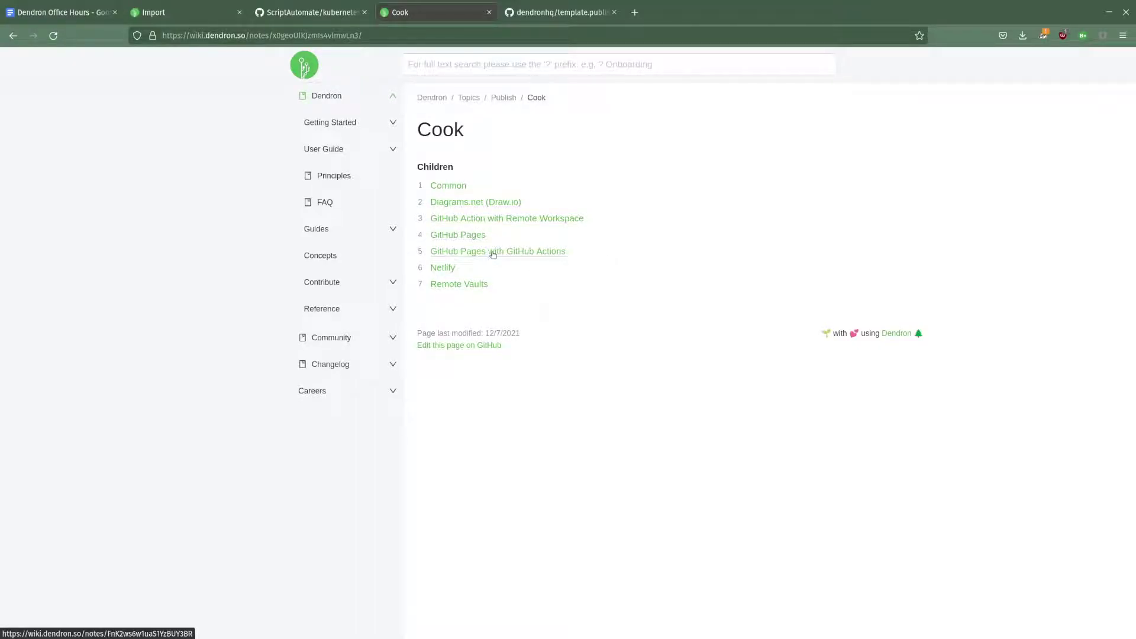
click(469, 237)
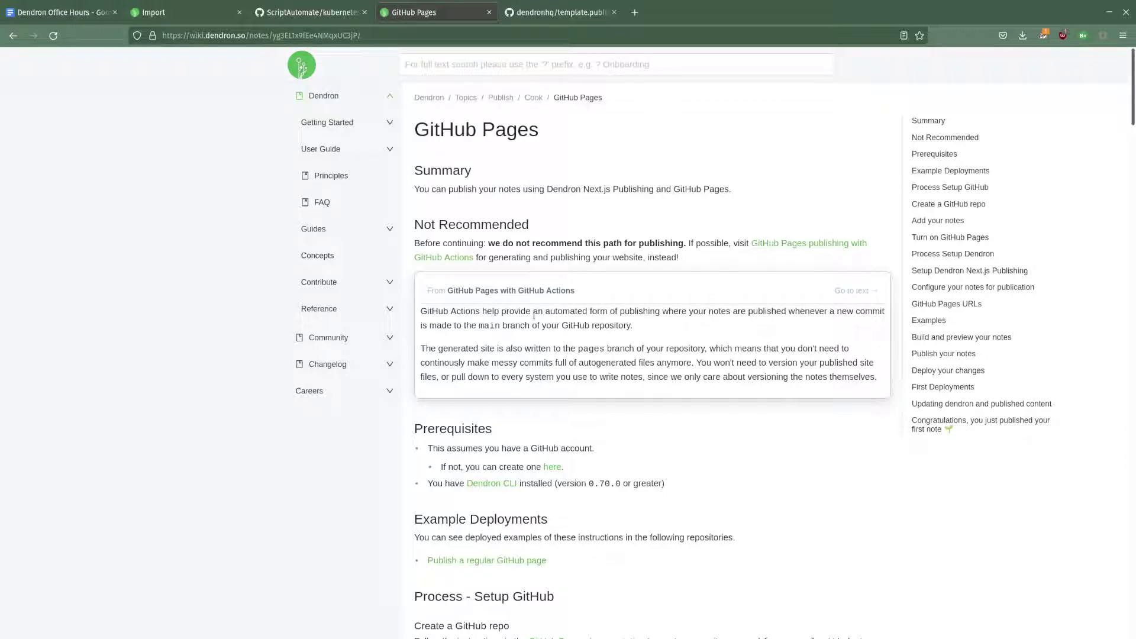
click(849, 292)
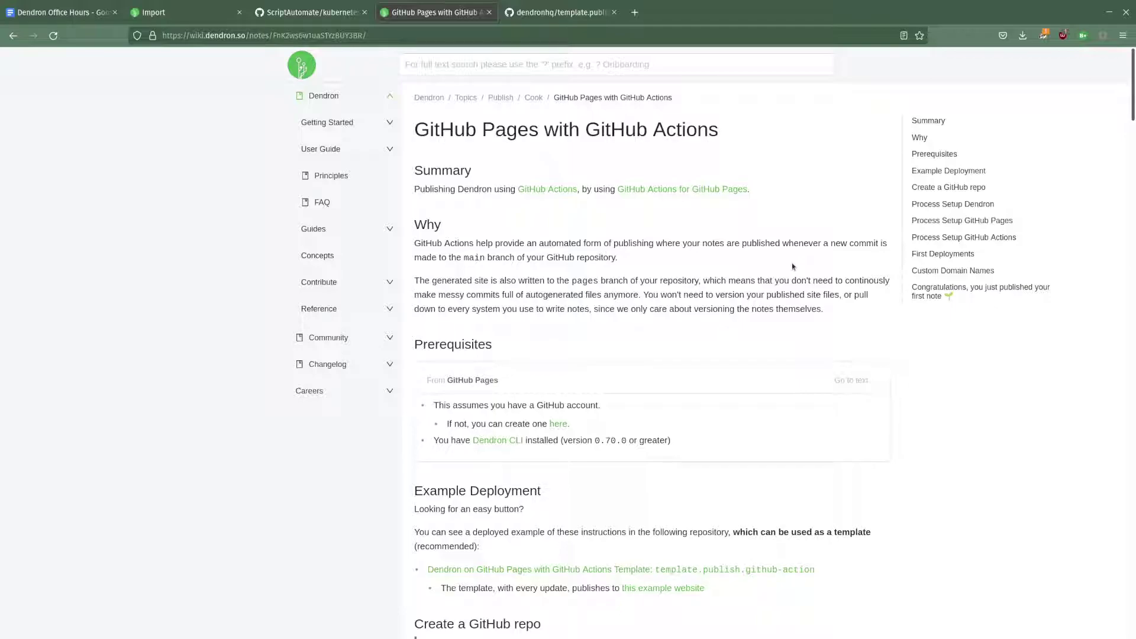
Look over the dendronhq/template.publish.github-action repository and view its published website before returning to the repository.
click(568, 13)
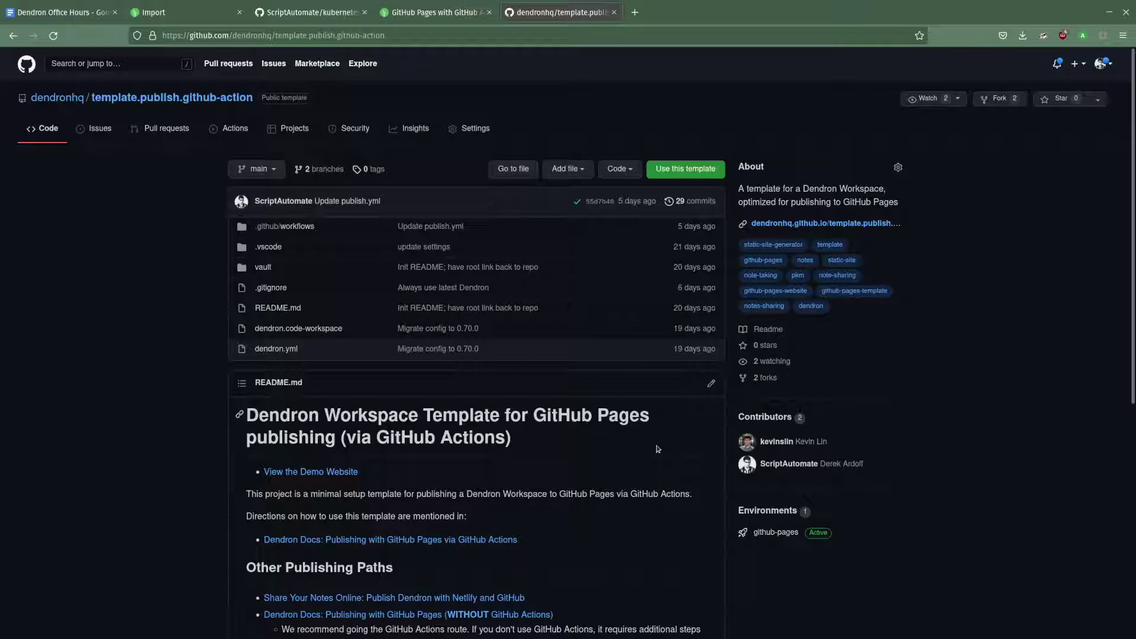
scroll(657, 450, down, 3)
scroll(655, 447, up, 3)
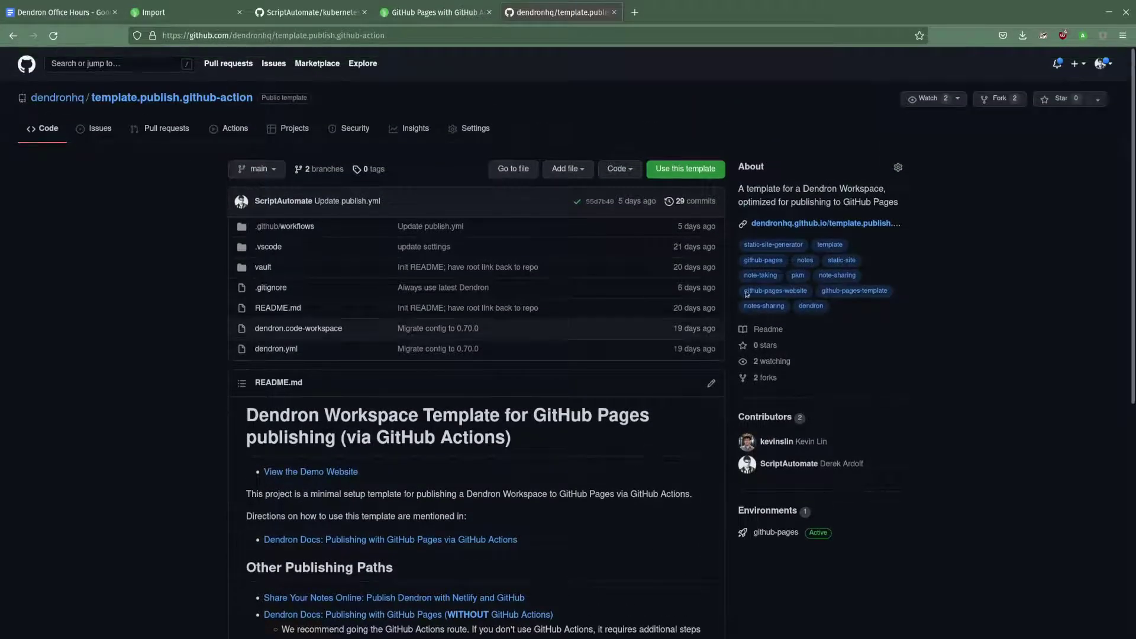
click(798, 225)
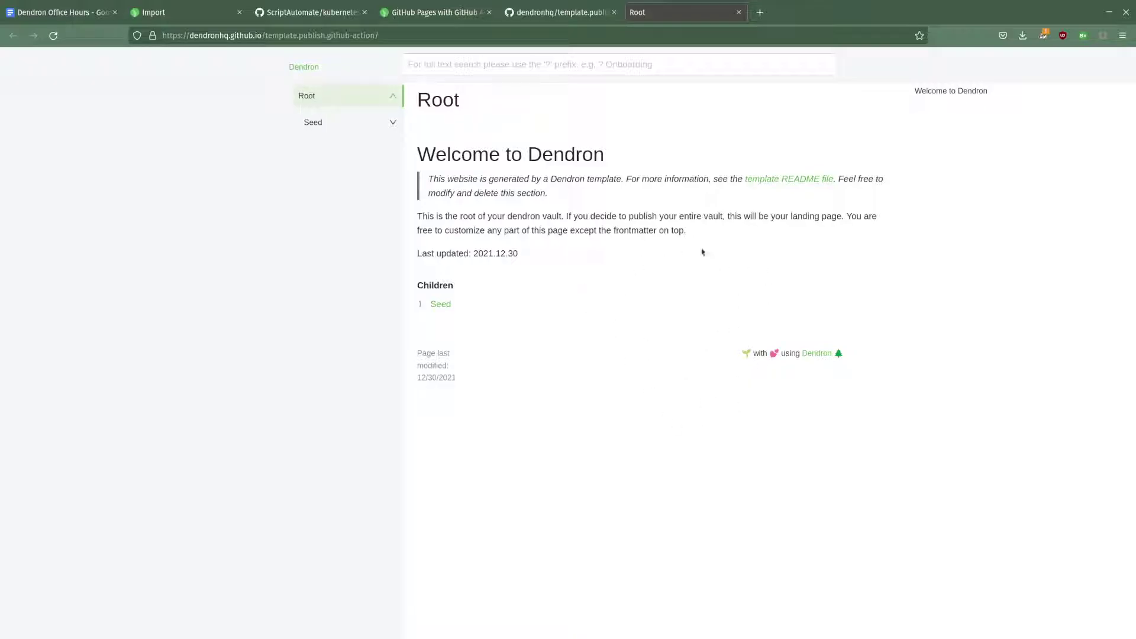
click(534, 18)
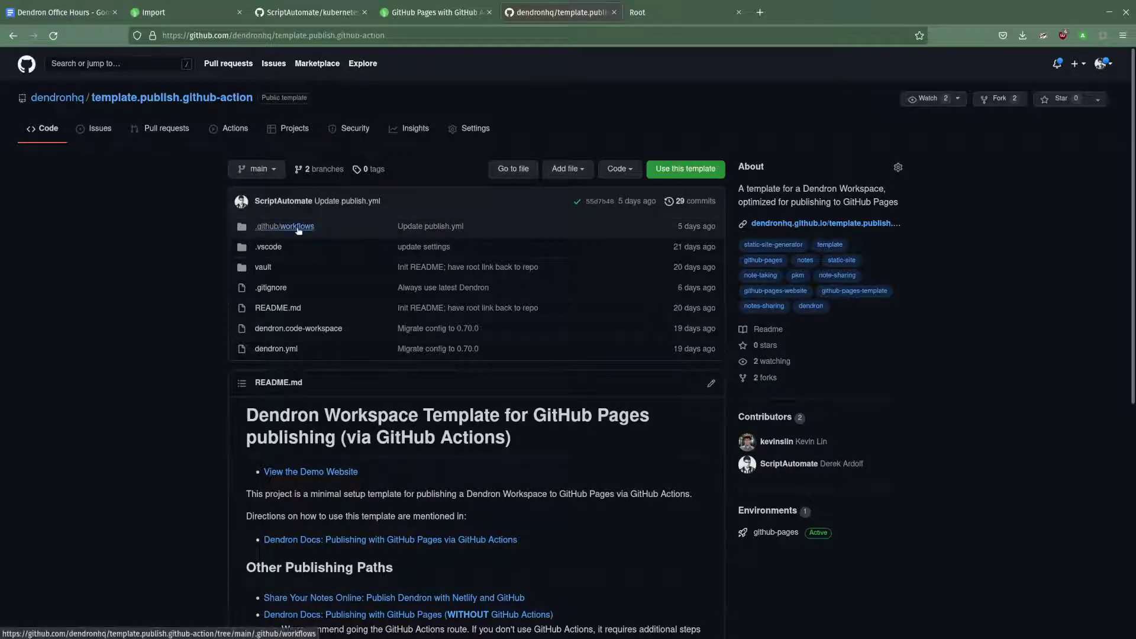
Examine the GitHub Pages with GitHub Actions guide in the Dendron wiki down to its workflow YAML.
click(463, 6)
scroll(574, 305, down, 15)
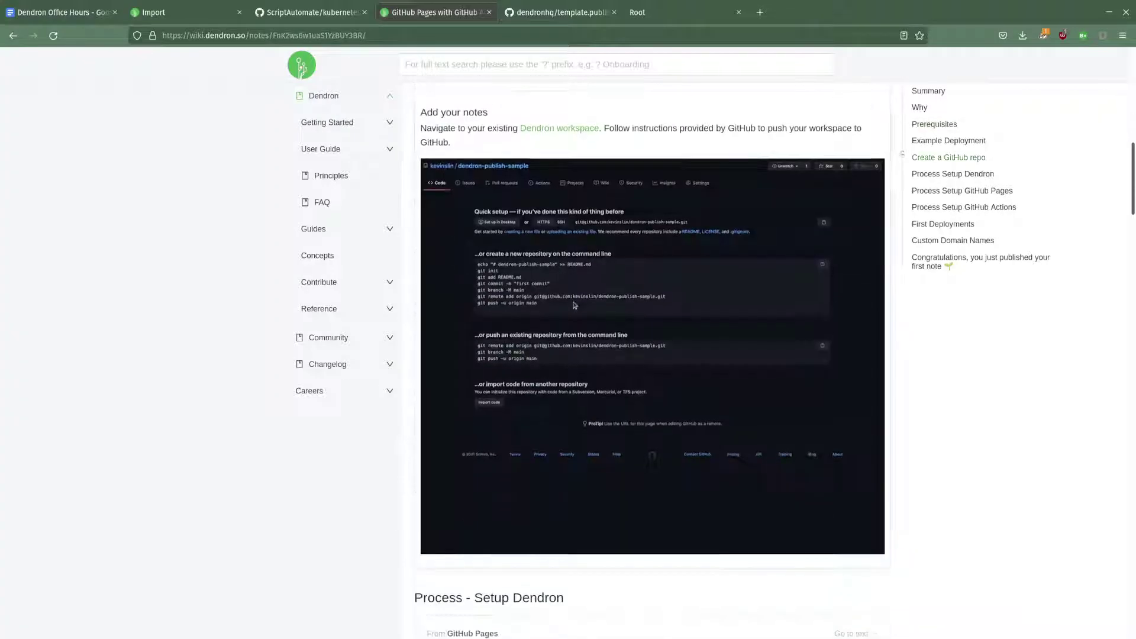
scroll(573, 306, down, 20)
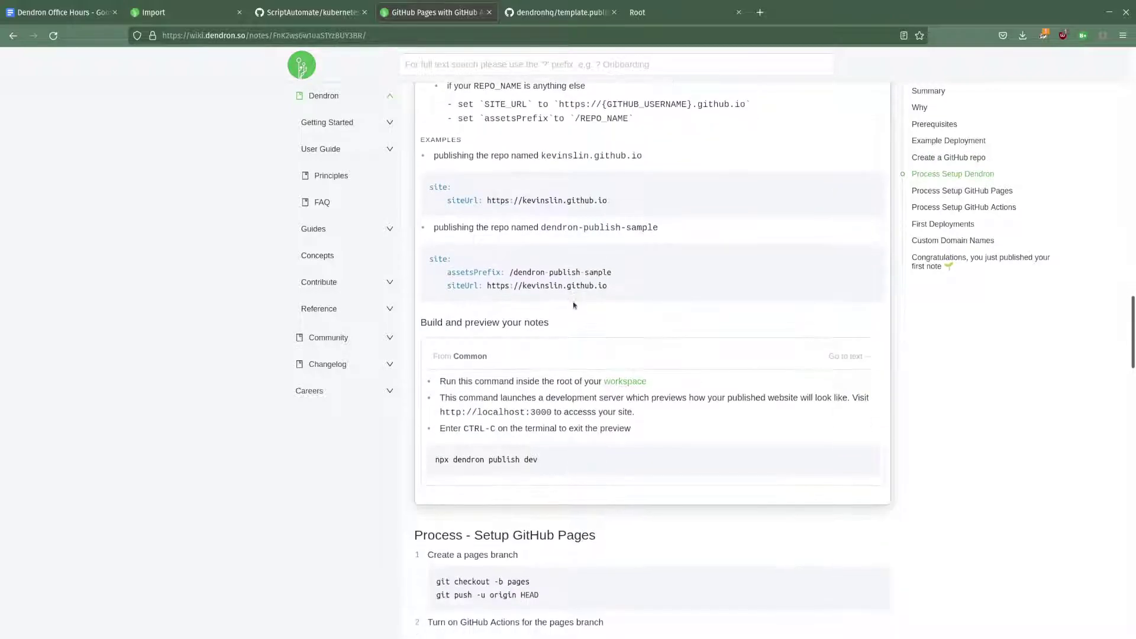
scroll(574, 305, down, 8)
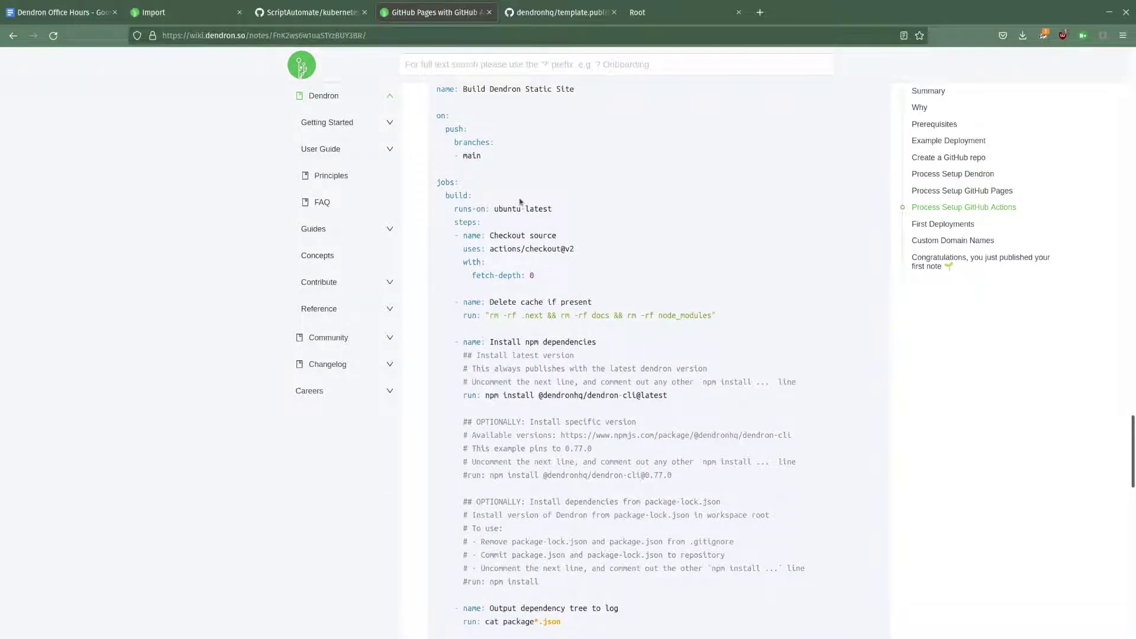
Open publish.yml from the template repository's .github/workflows folder and look over the workflow through its Deploy site job step.
click(554, 13)
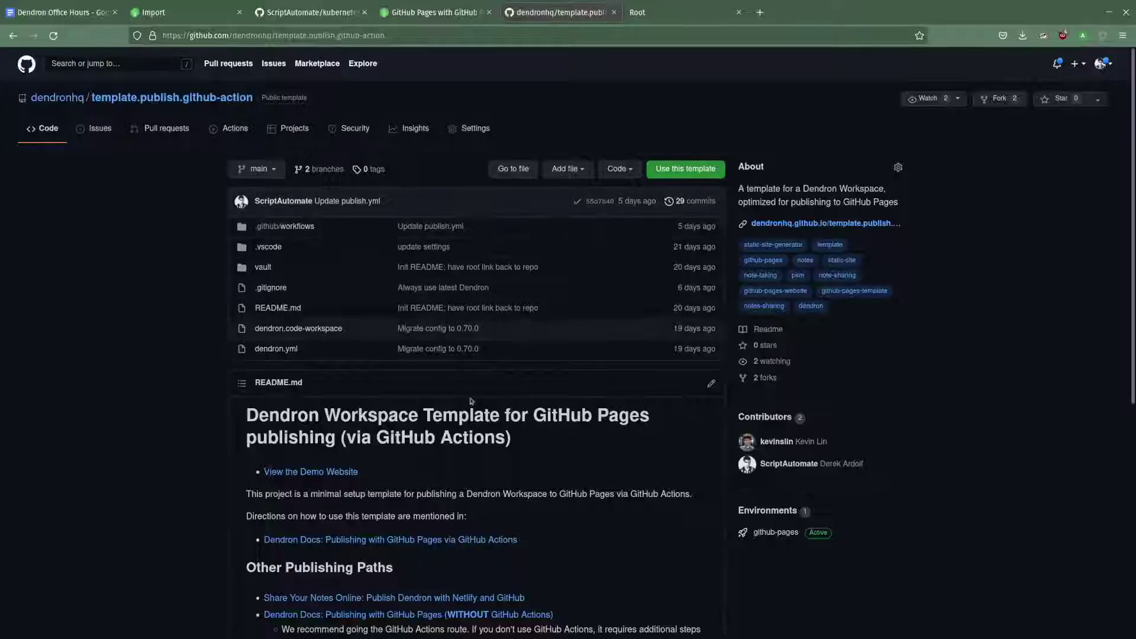
click(293, 226)
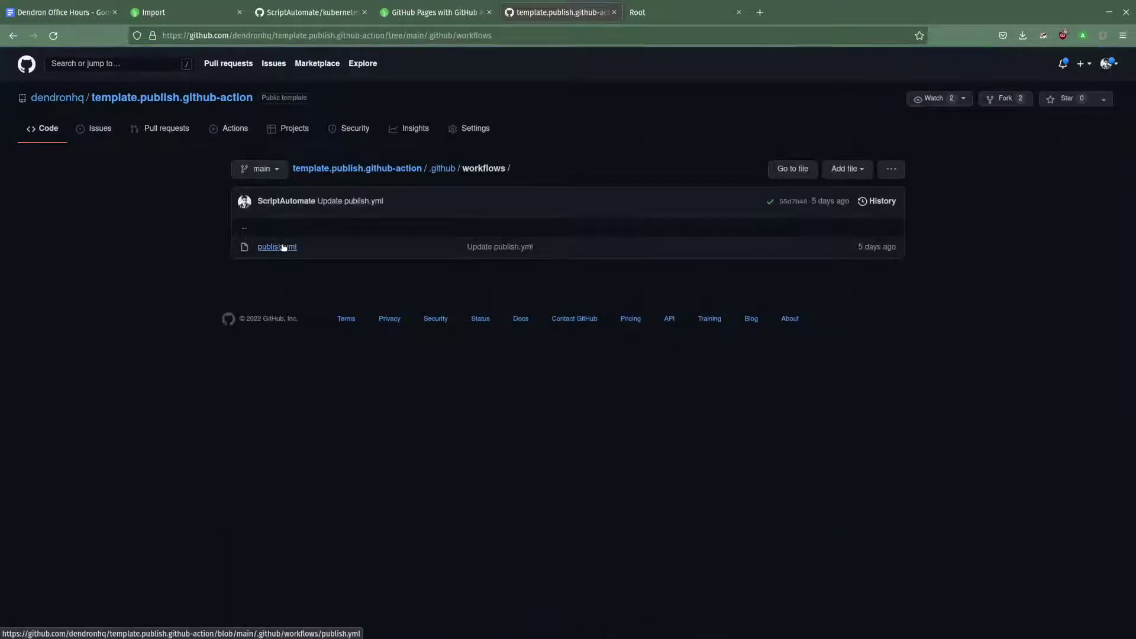
click(285, 246)
scroll(180, 430, down, 5)
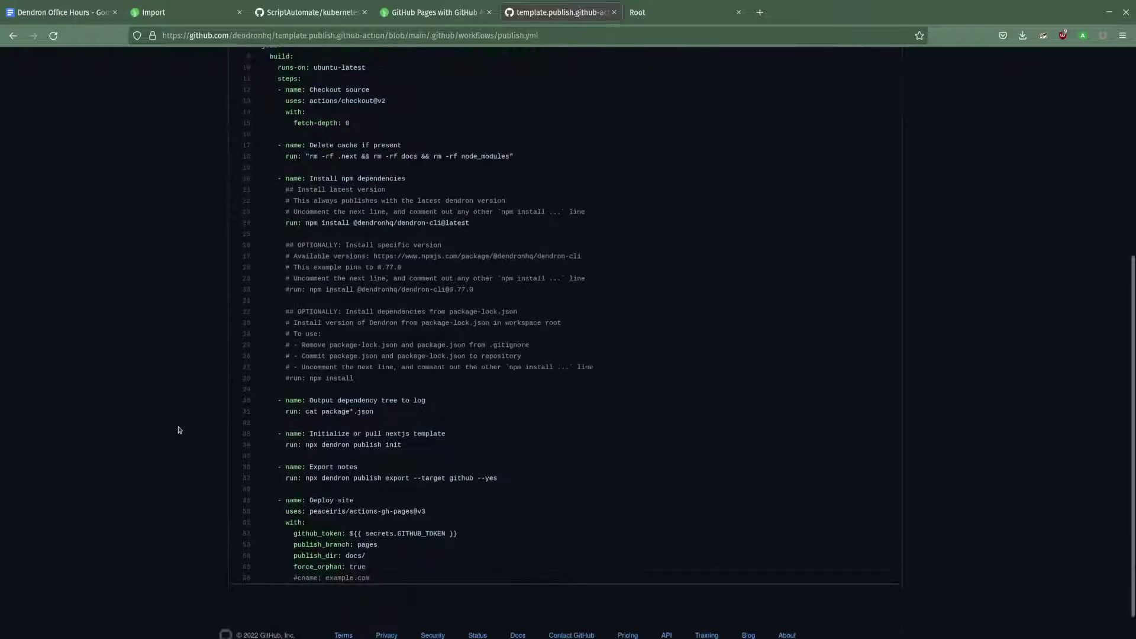
scroll(180, 429, up, 2)
scroll(180, 429, down, 2)
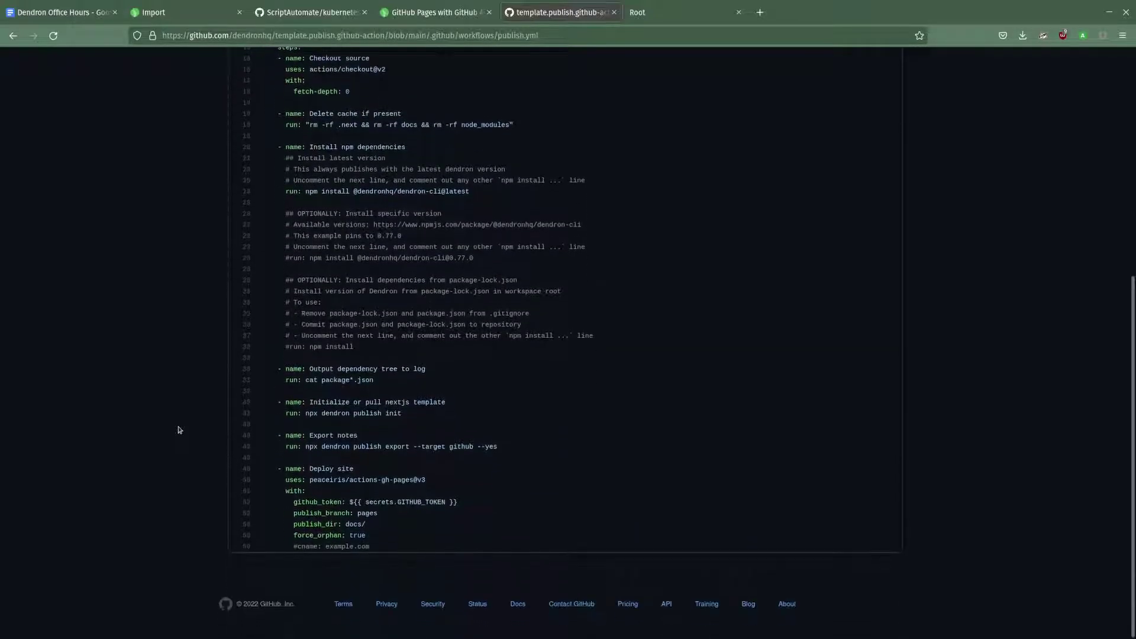
Highlight the commented-out cname: example.com line at the end of publish.yml.
drag(371, 549, 291, 546)
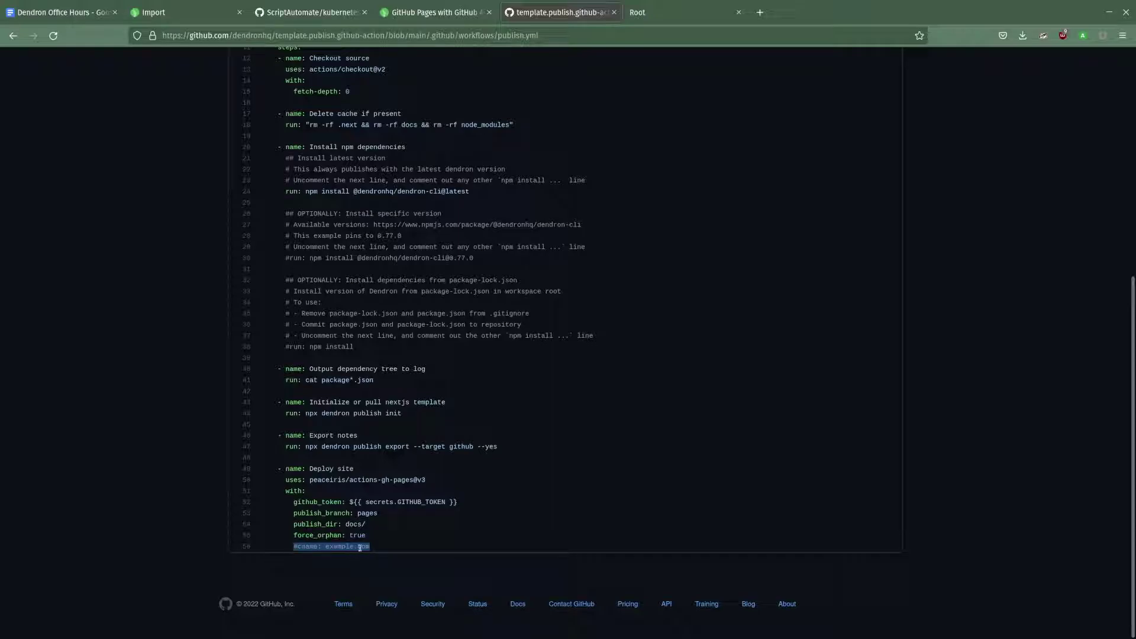
click(378, 550)
drag(377, 549, 299, 547)
click(374, 550)
drag(374, 550, 298, 550)
drag(370, 547, 323, 547)
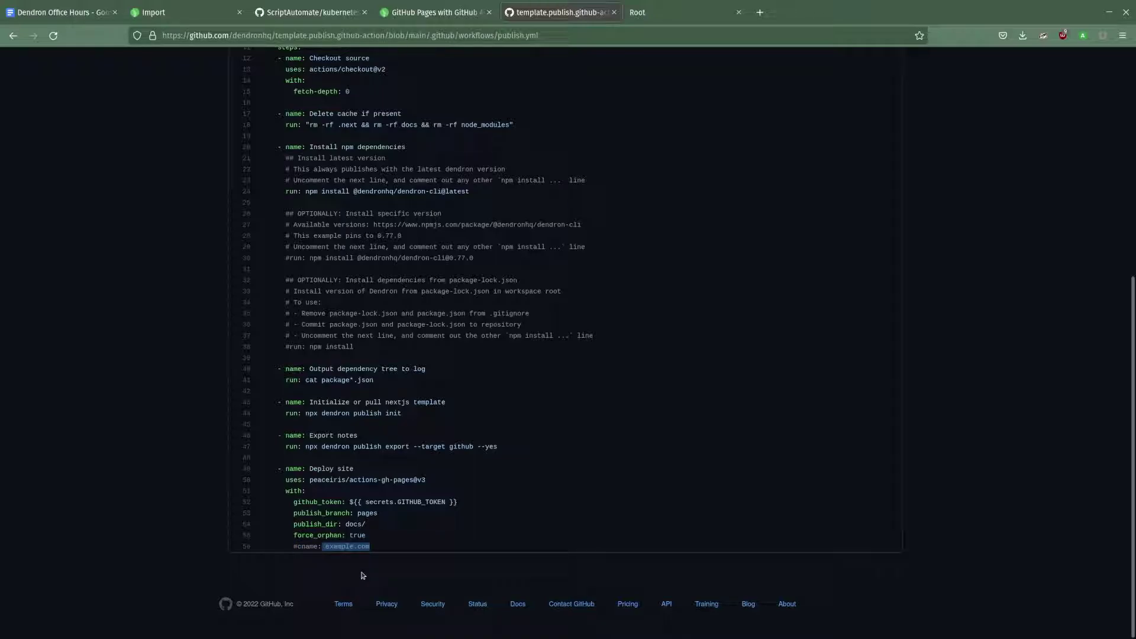
Enlarge the publish.yml page to 120% and show the Custom Domain Names section of the GitHub Actions guide.
key(ctrl+plus)
key(ctrl+plus)
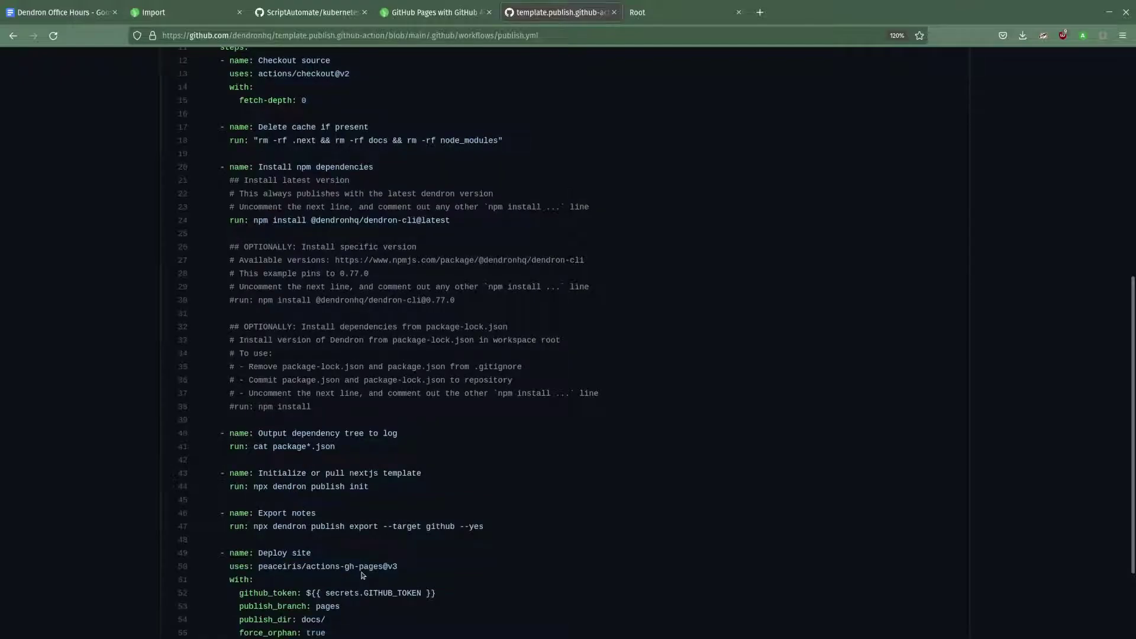
scroll(363, 575, down, 2)
click(426, 12)
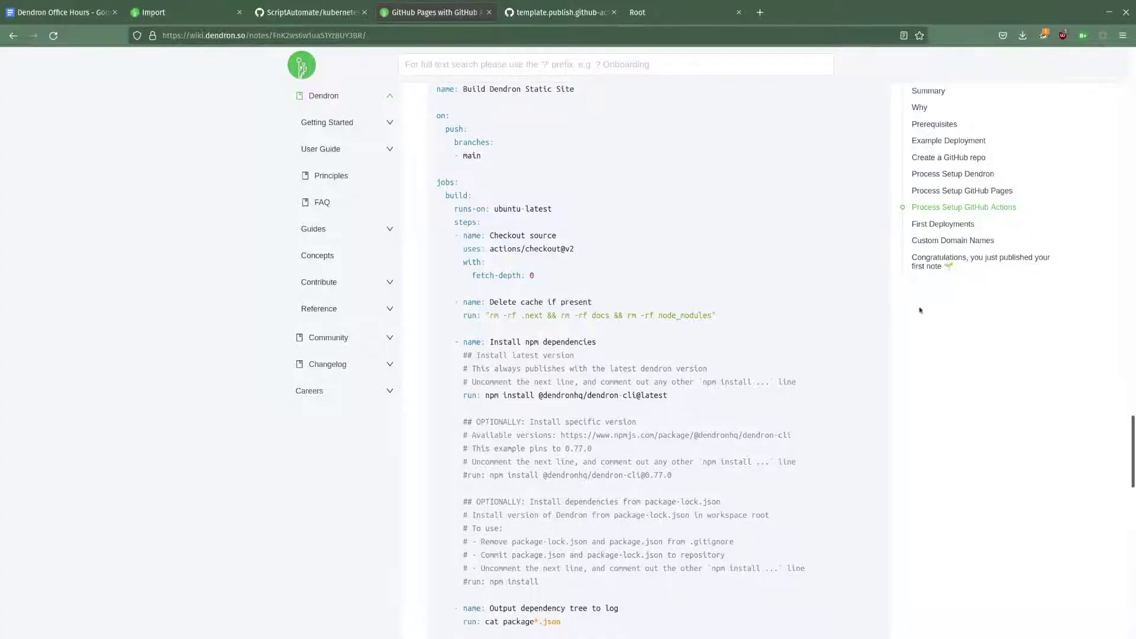
click(953, 240)
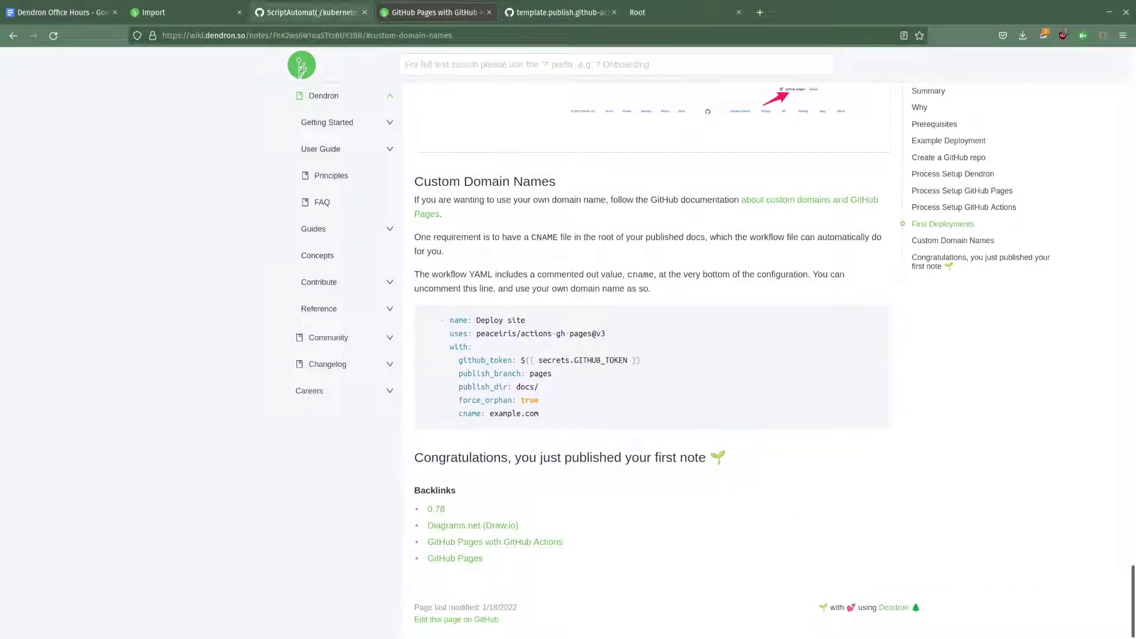
Return to the Dendron Office Hours document and follow its link for contributing to the awesome list discussion.
click(60, 12)
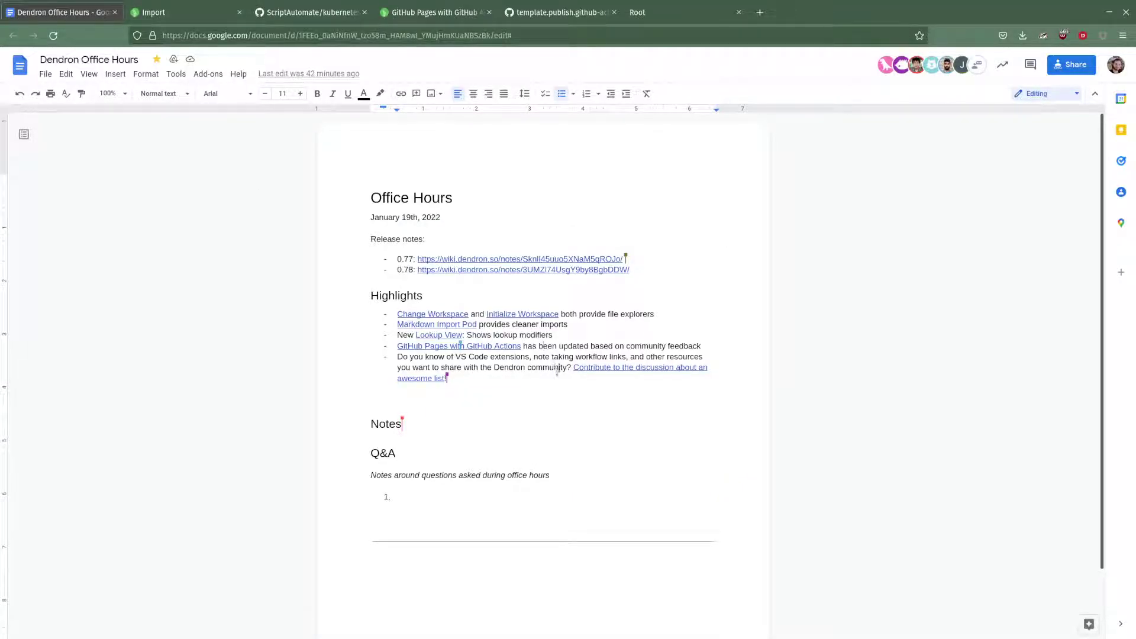
click(443, 379)
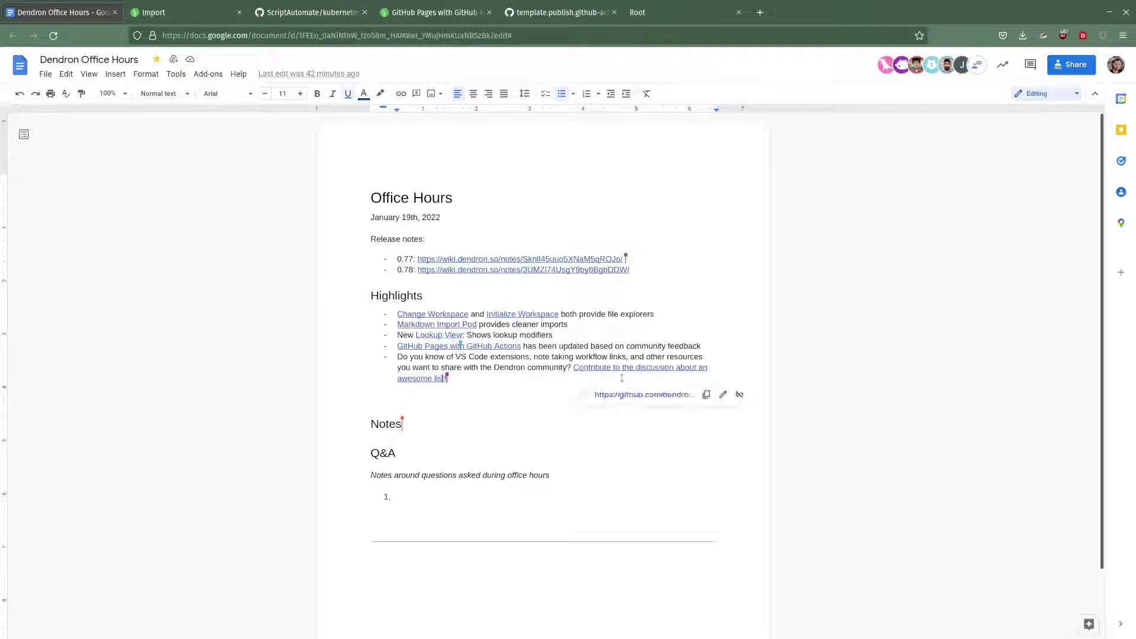
click(647, 395)
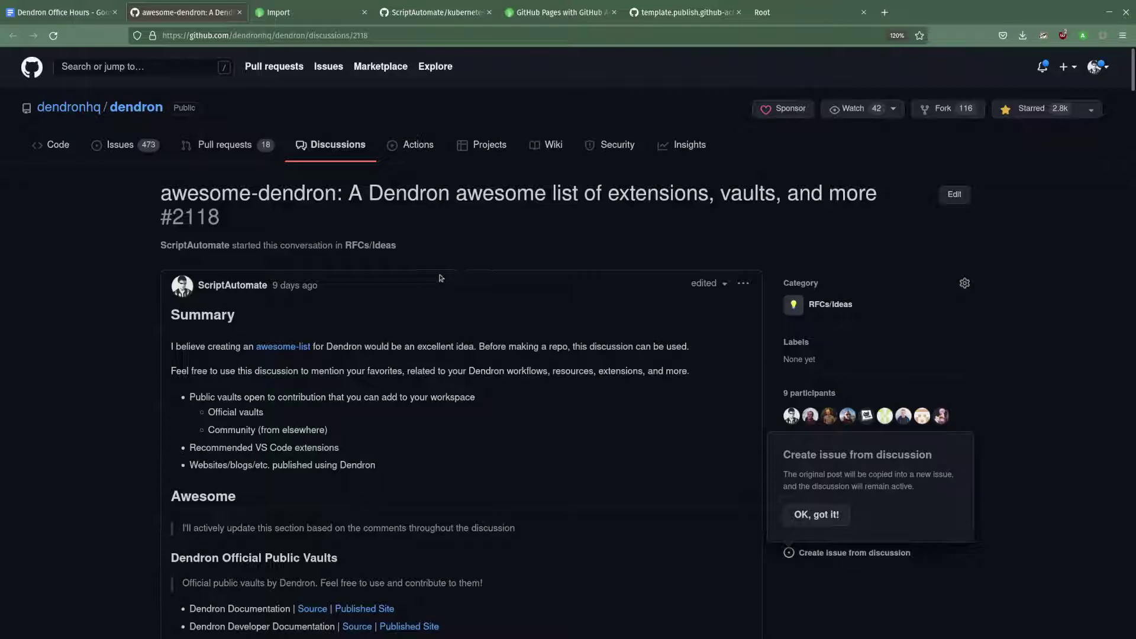
Examine the awesome-dendron discussion's resource lists and community comments, and return to its beginning.
scroll(440, 277, down, 5)
scroll(440, 274, up, 4)
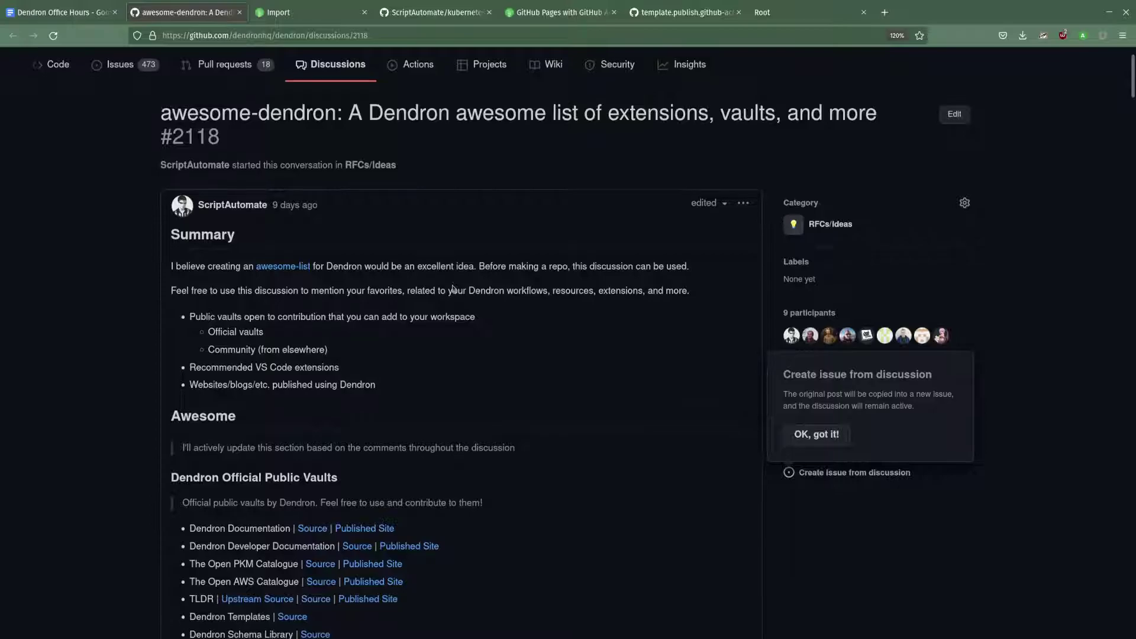
scroll(453, 288, down, 6)
scroll(453, 289, down, 17)
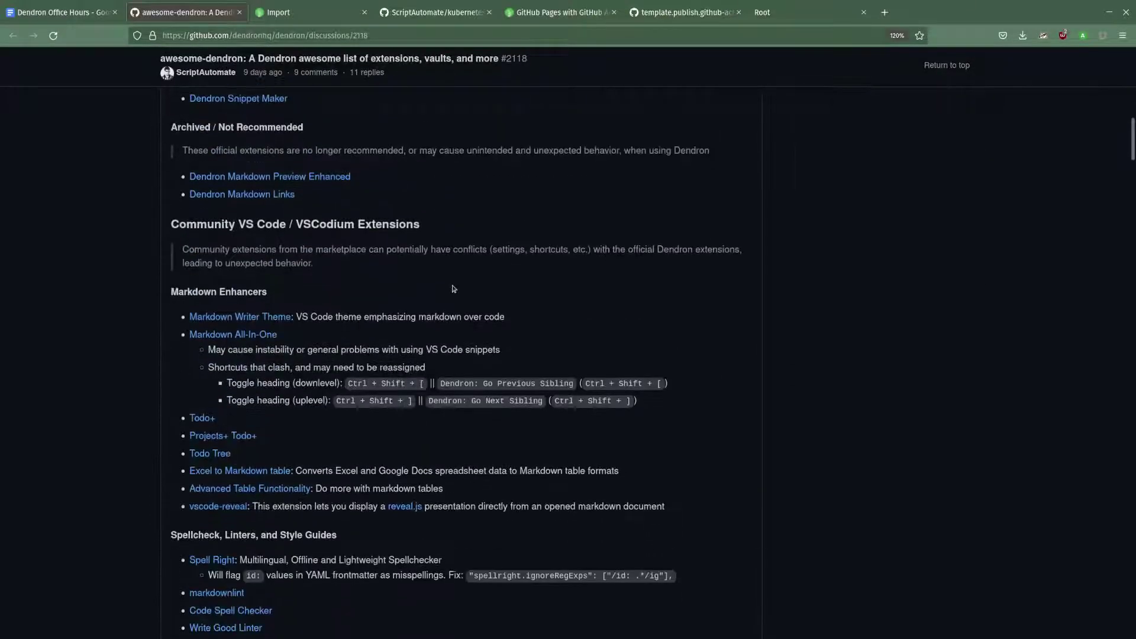
scroll(453, 289, down, 13)
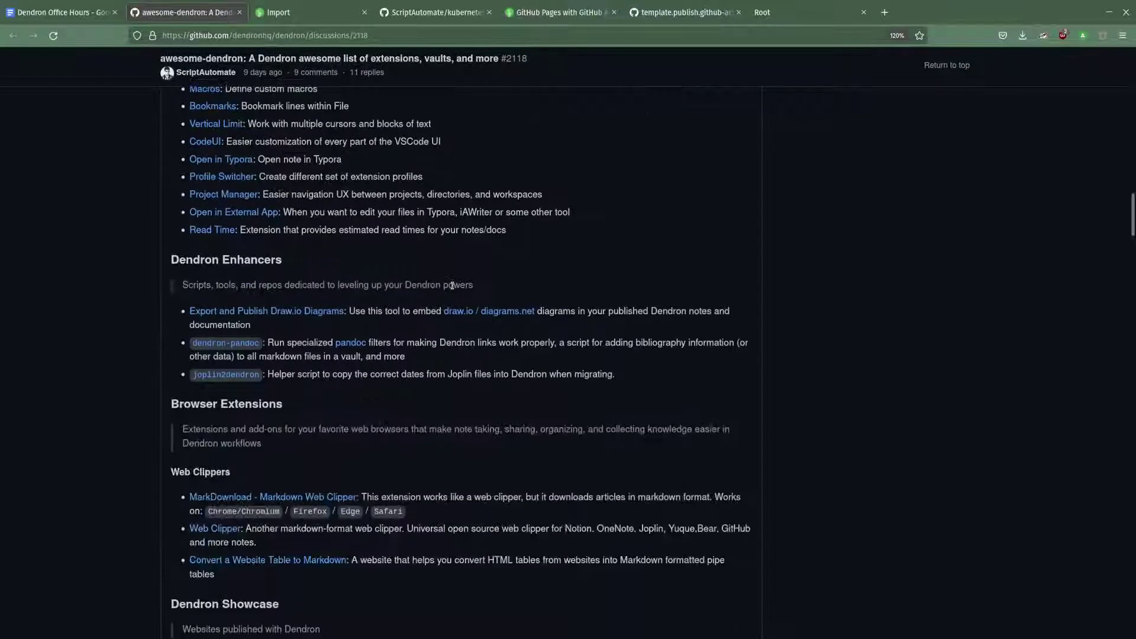
scroll(454, 289, down, 10)
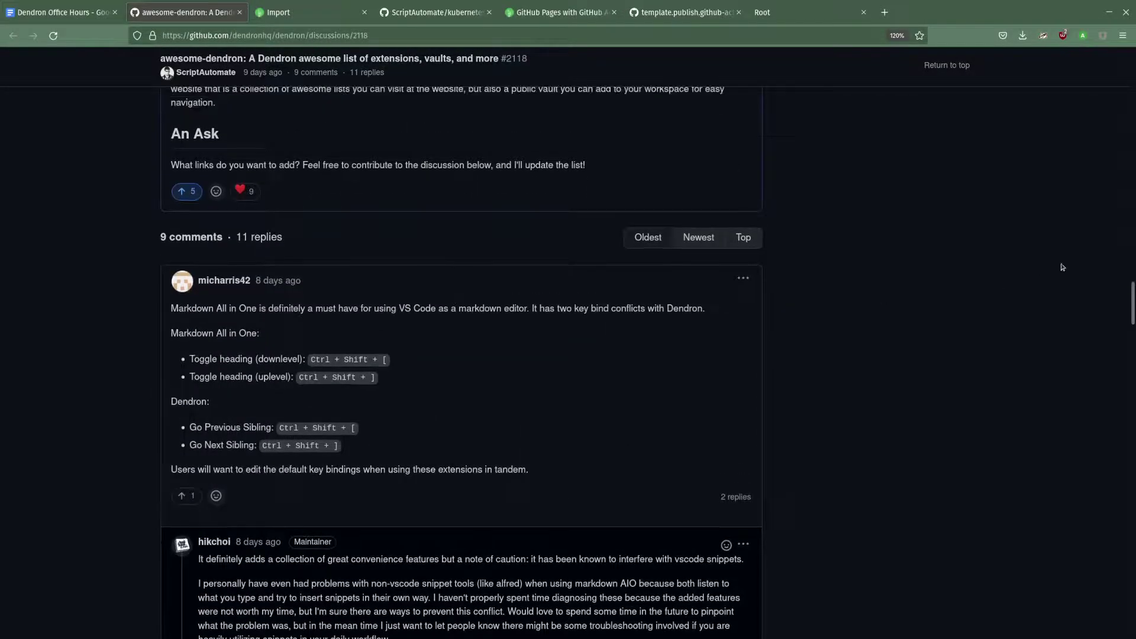
drag(1126, 320, 1124, 457)
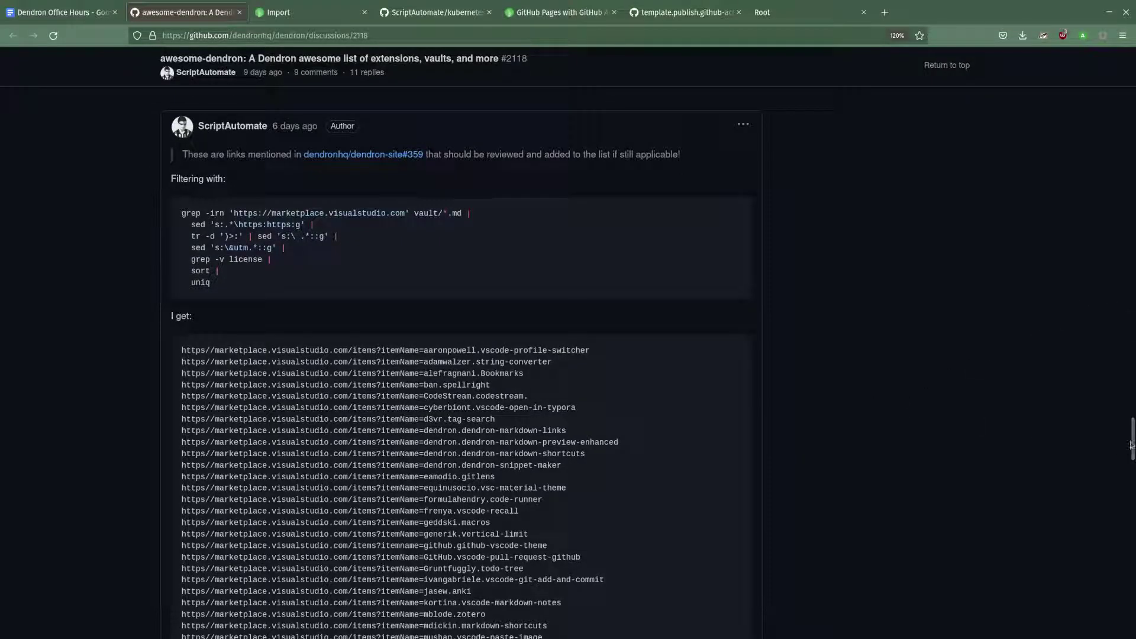
drag(1131, 448, 1129, 621)
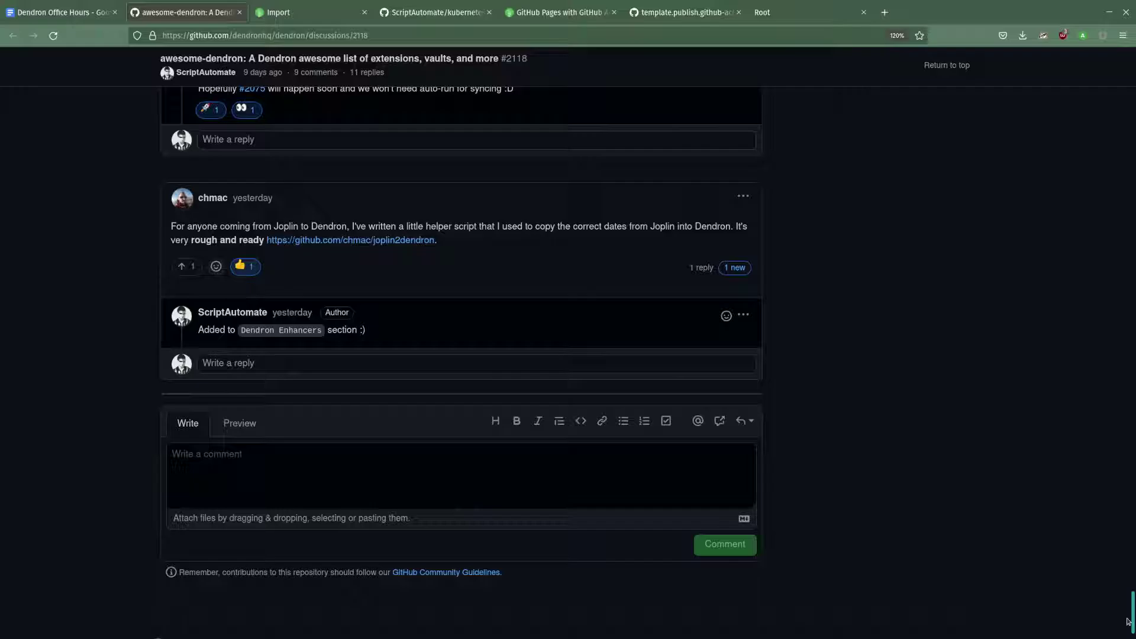
click(1126, 558)
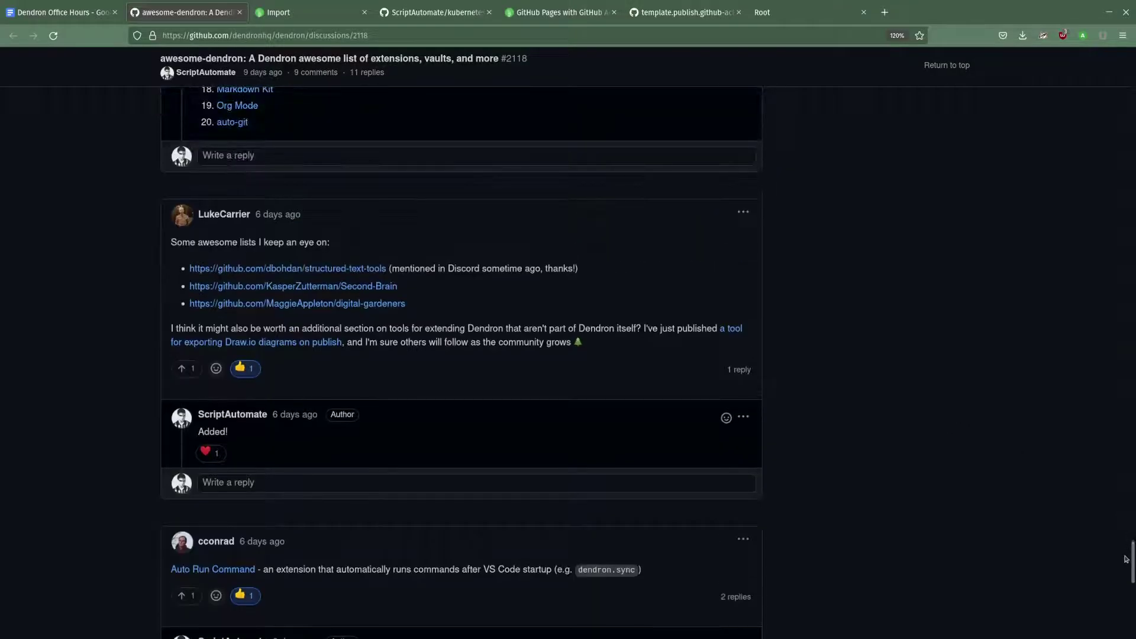
key(Home)
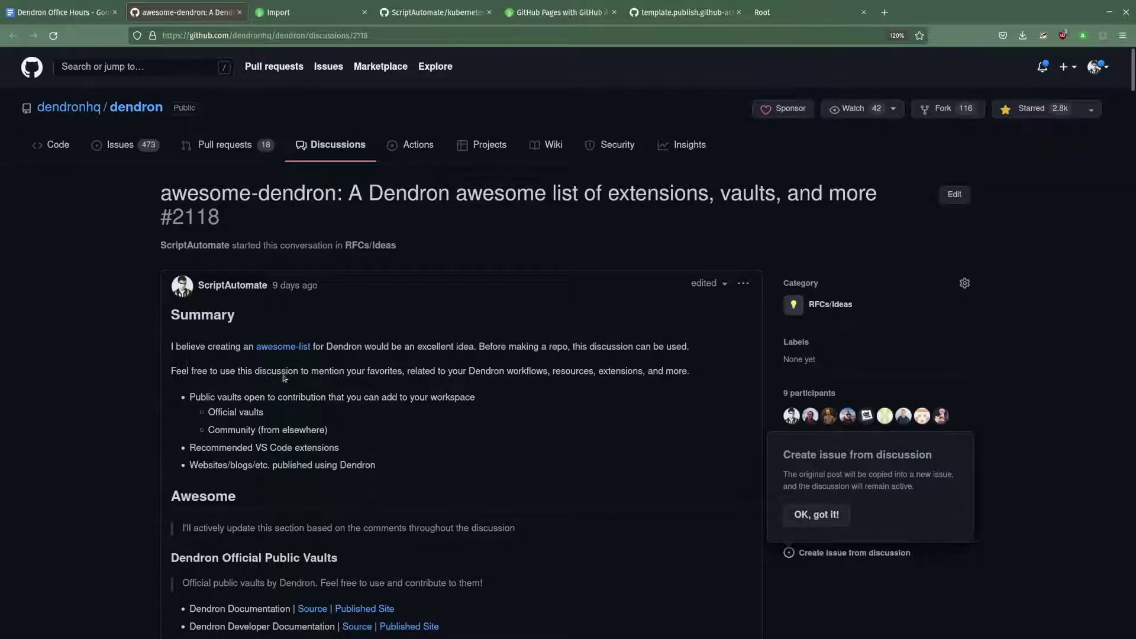
View GitHub's awesome-list topic page through the discussion's summary link and return to the discussion.
click(270, 349)
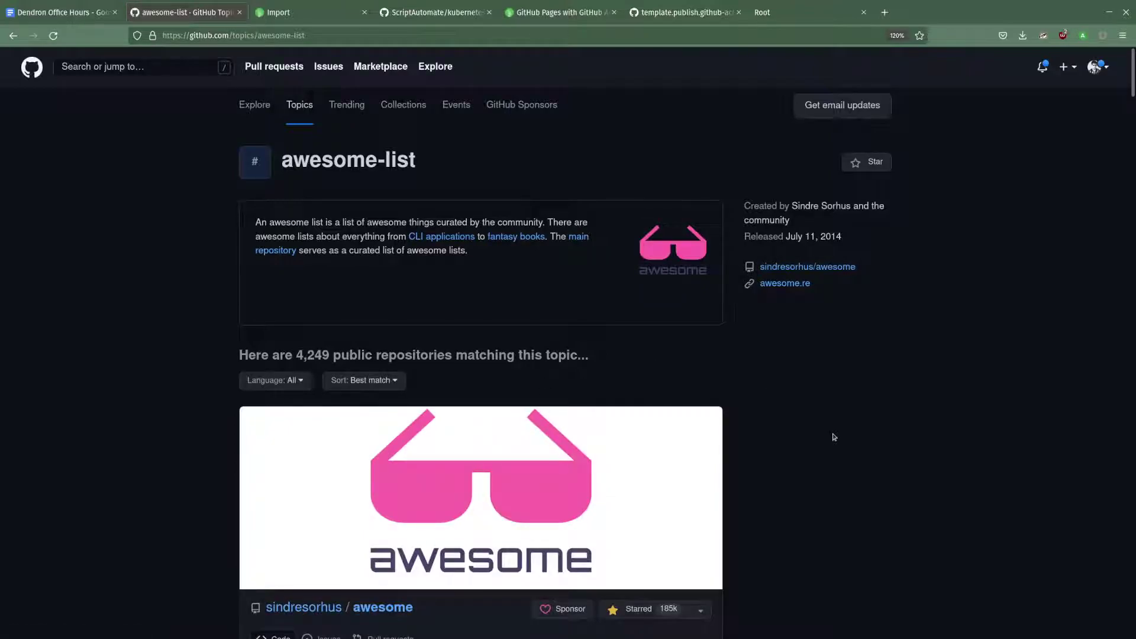
scroll(834, 436, down, 4)
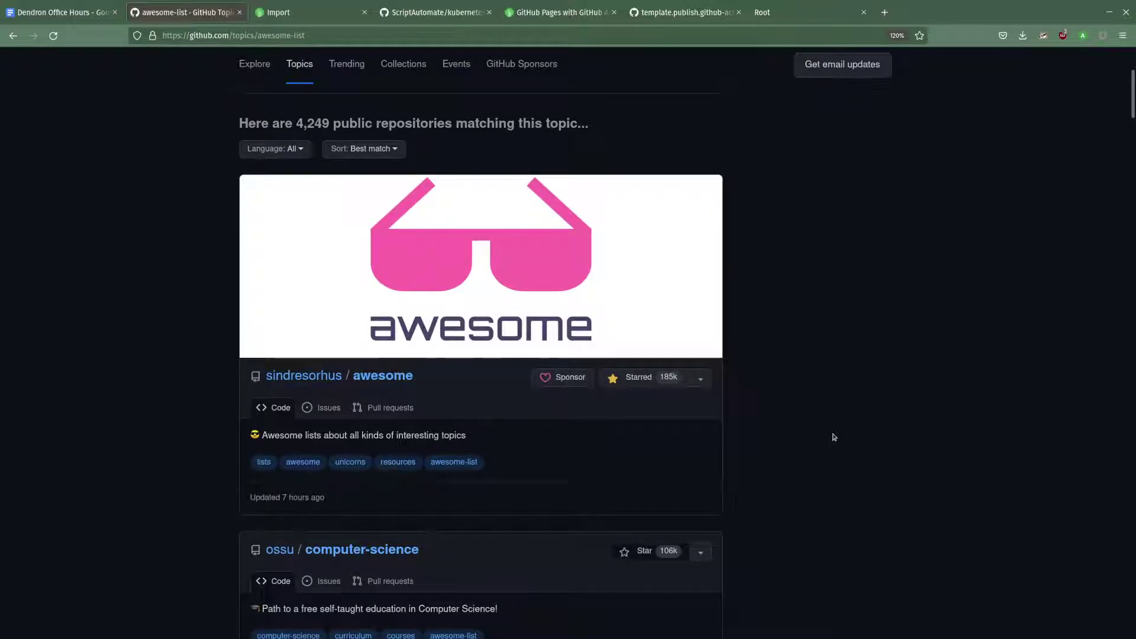
scroll(834, 437, up, 4)
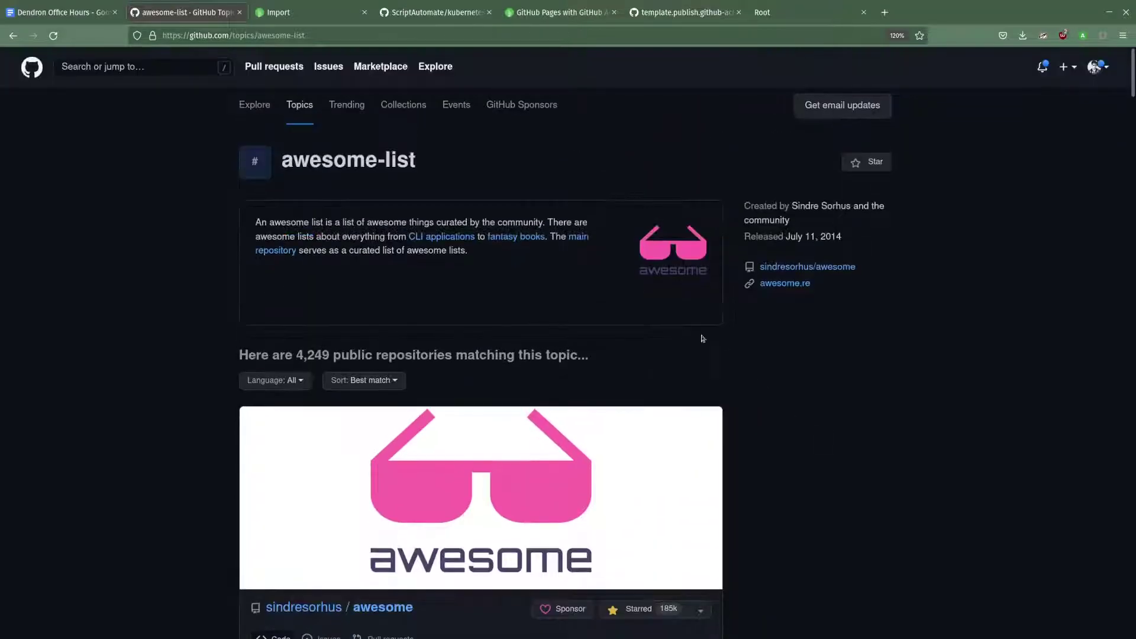
click(13, 36)
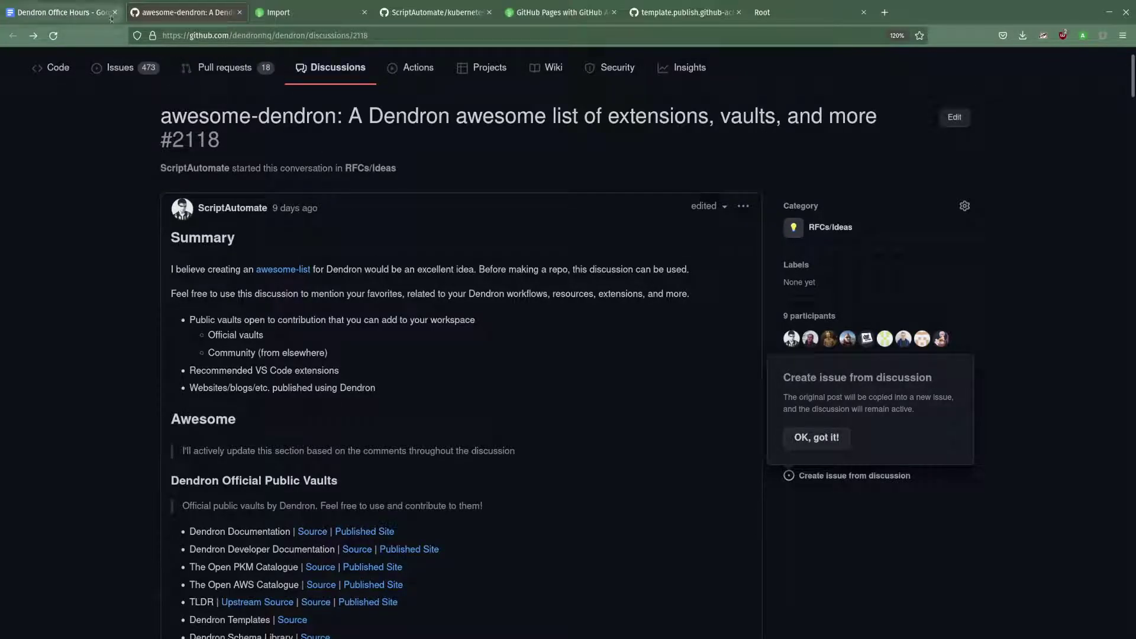
Return to the Dendron Office Hours document, then switch to the Discord call and maximize its window.
click(79, 16)
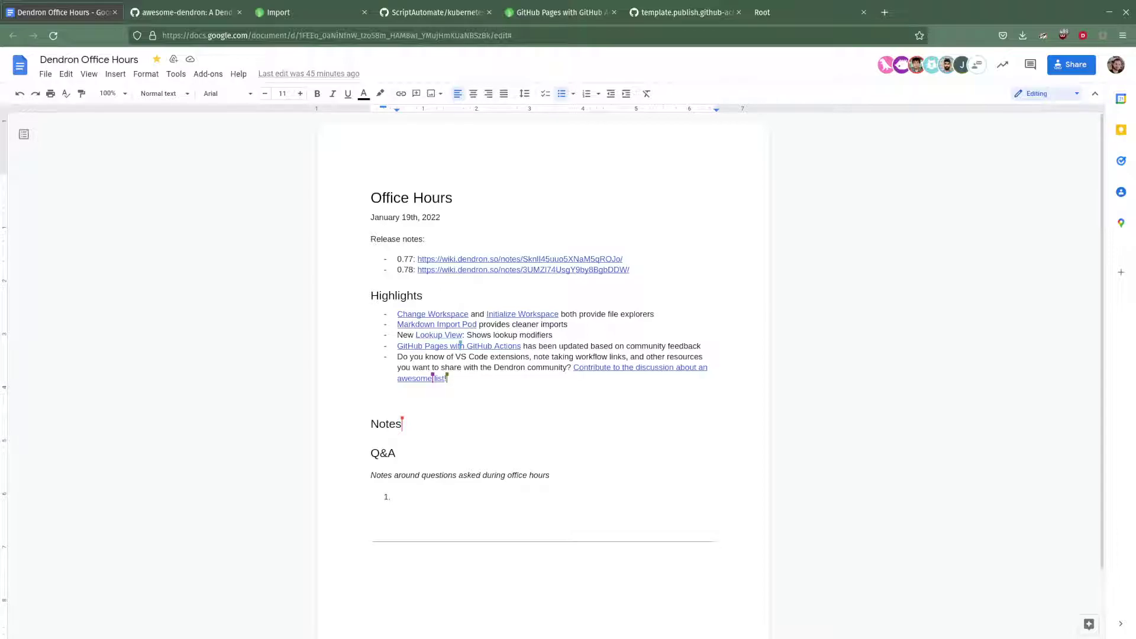
key(alt+Tab)
key(super+Up)
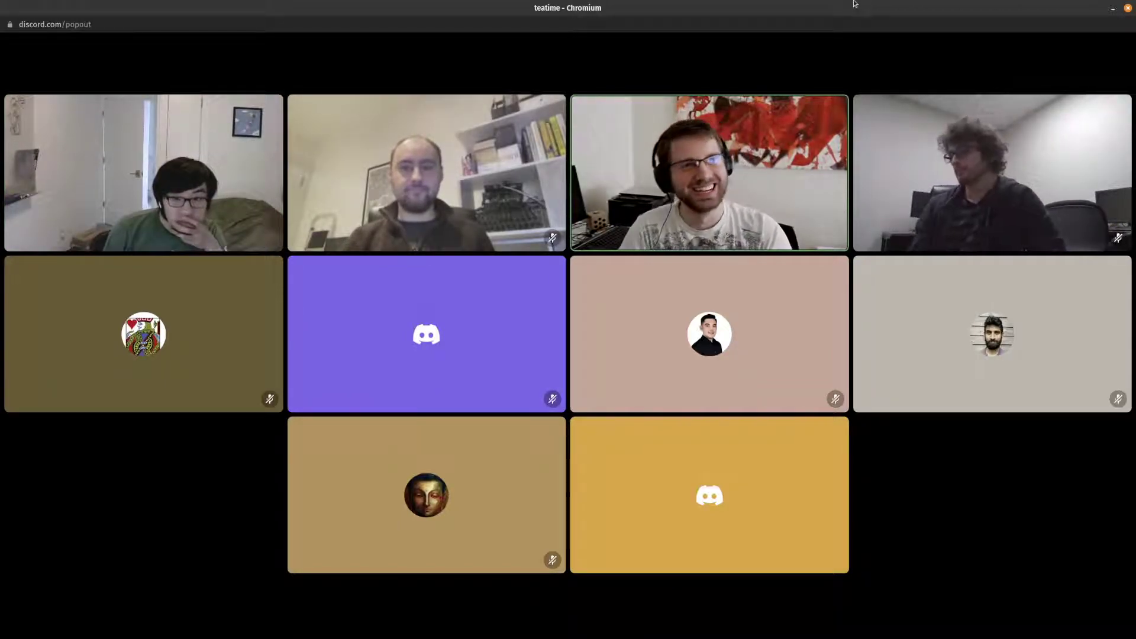
Switch to VSCodium and run Dendron: Change Workspace from the open chapters.00-docker-certified.md note.
key(alt+Tab)
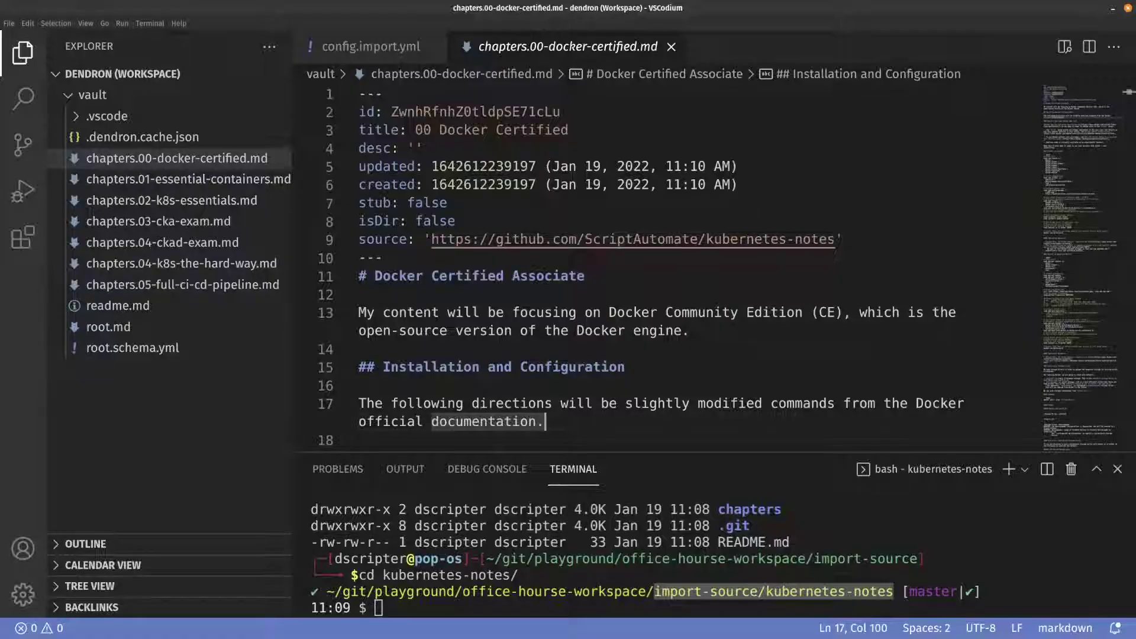
key(alt+Tab)
click(628, 303)
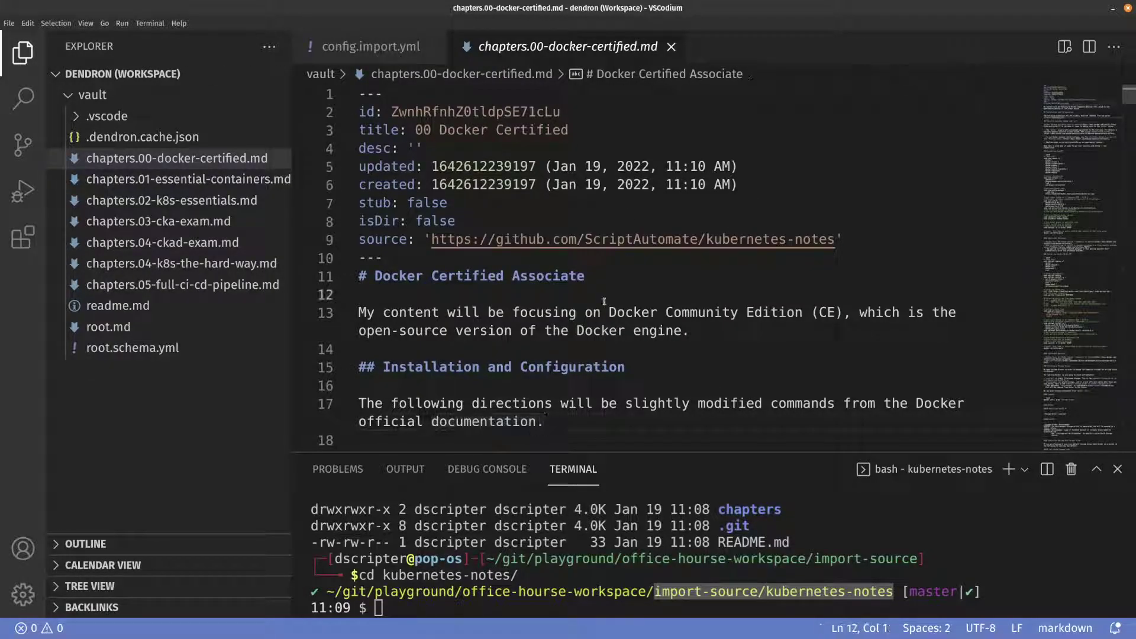
scroll(652, 293, down, 1)
click(671, 283)
key(ctrl+shift+p)
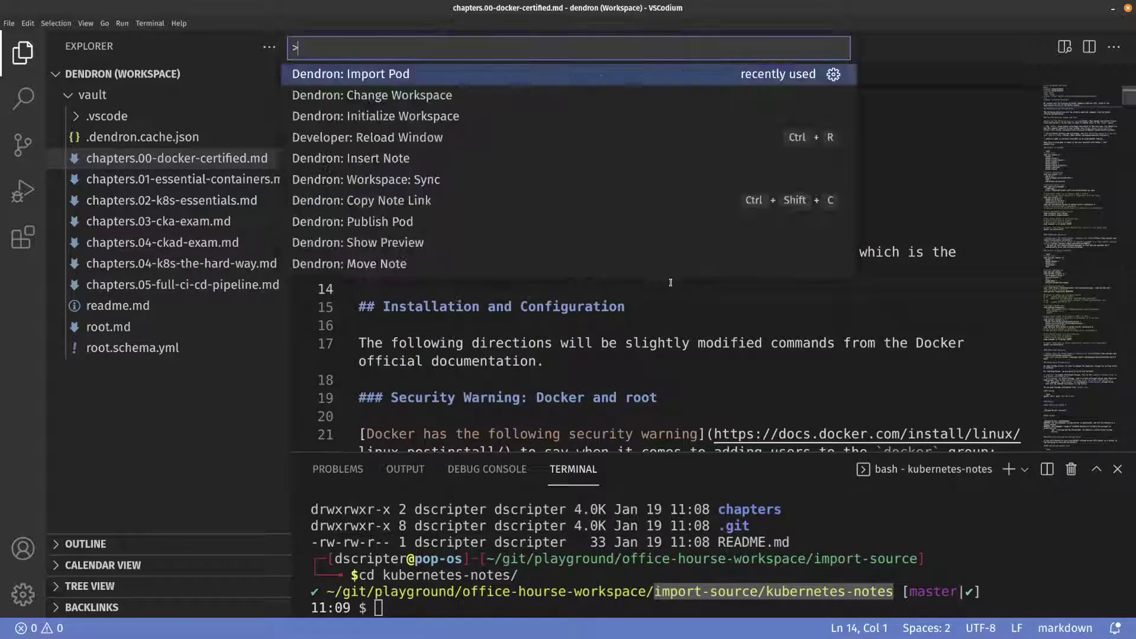
text(cha)
key(Escape)
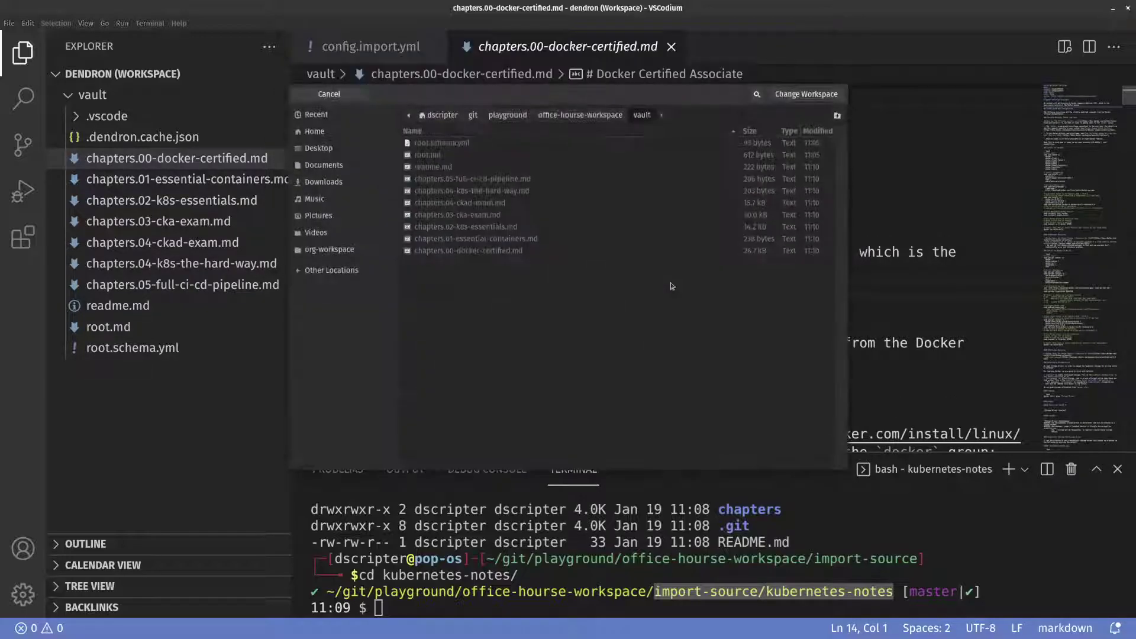
Change the workspace to seed.dendron.onboarding in the playground folder and open its lang.bash.flow.if.md note.
click(580, 114)
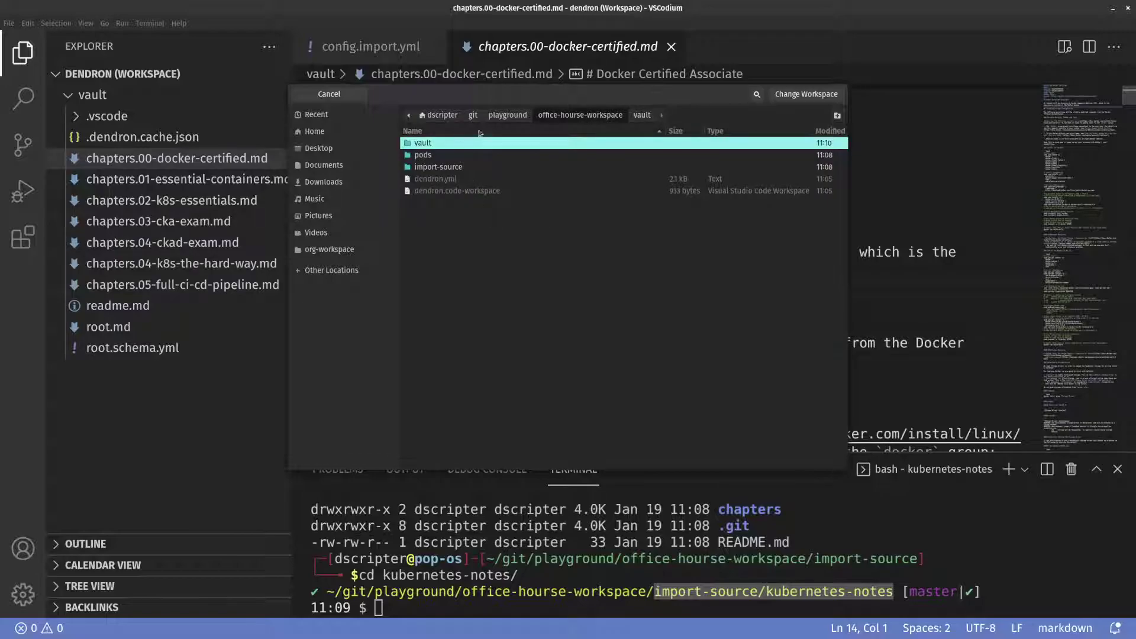
click(515, 115)
double_click(480, 156)
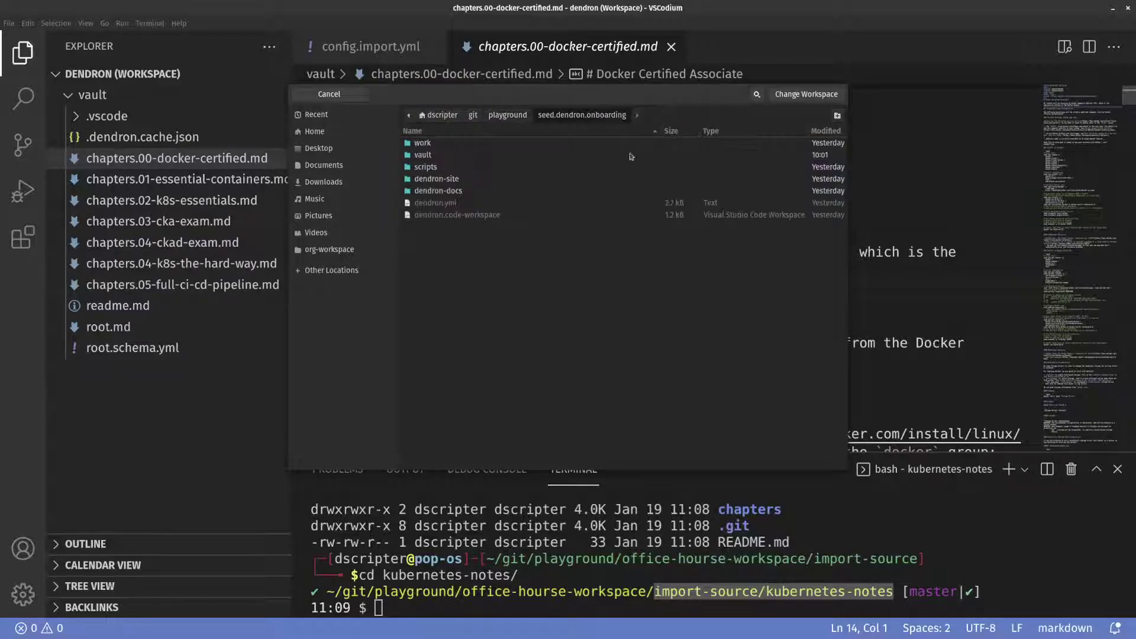
click(825, 95)
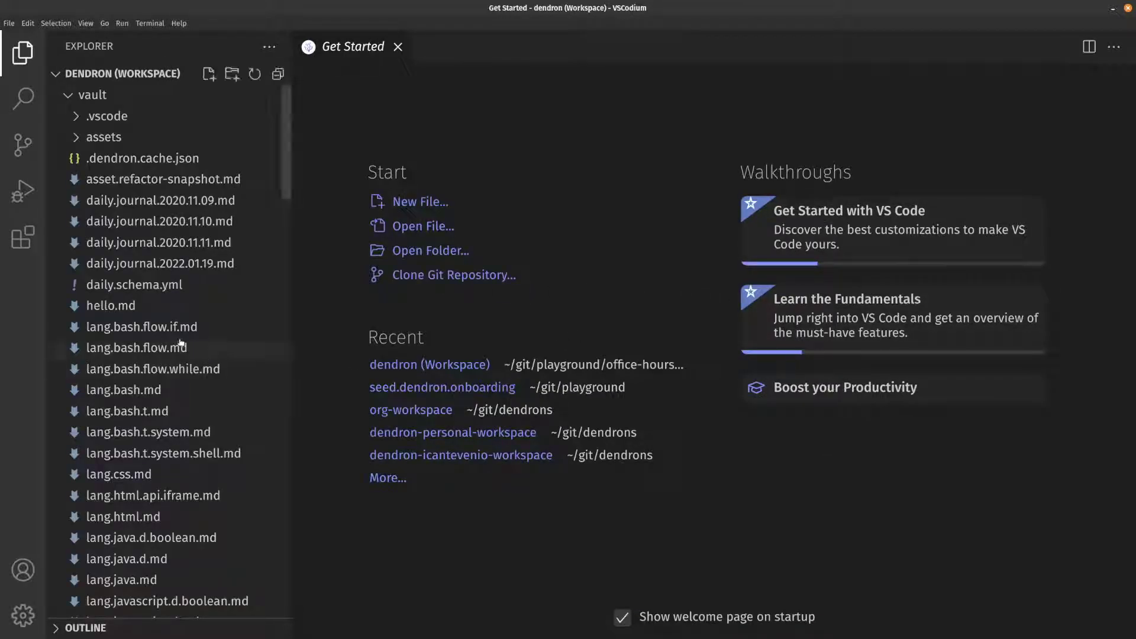
click(148, 327)
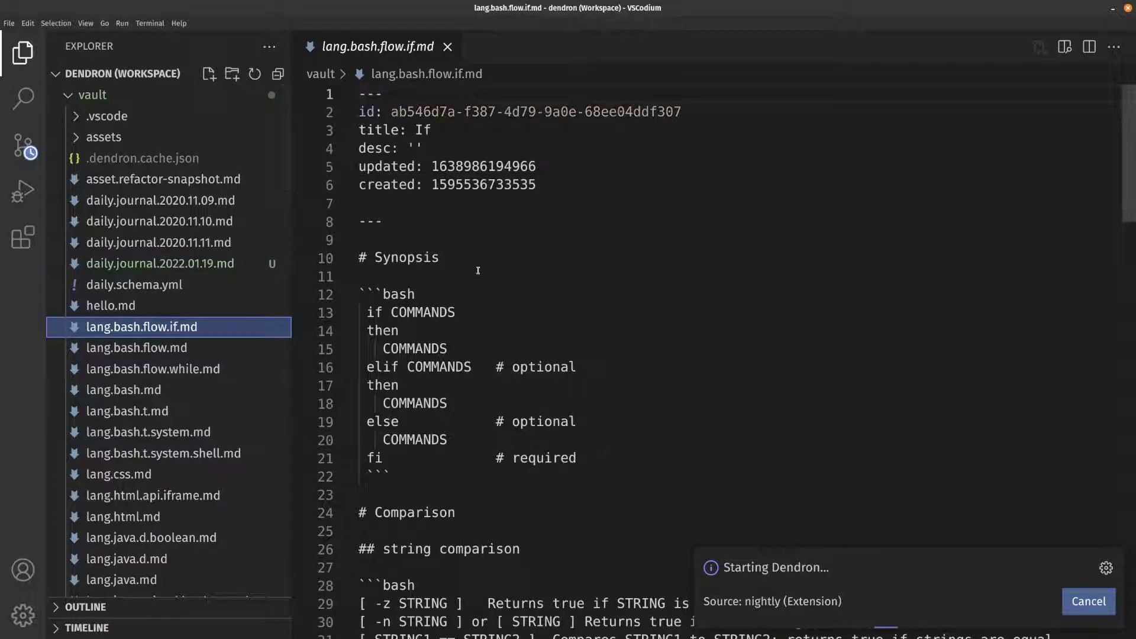
click(542, 277)
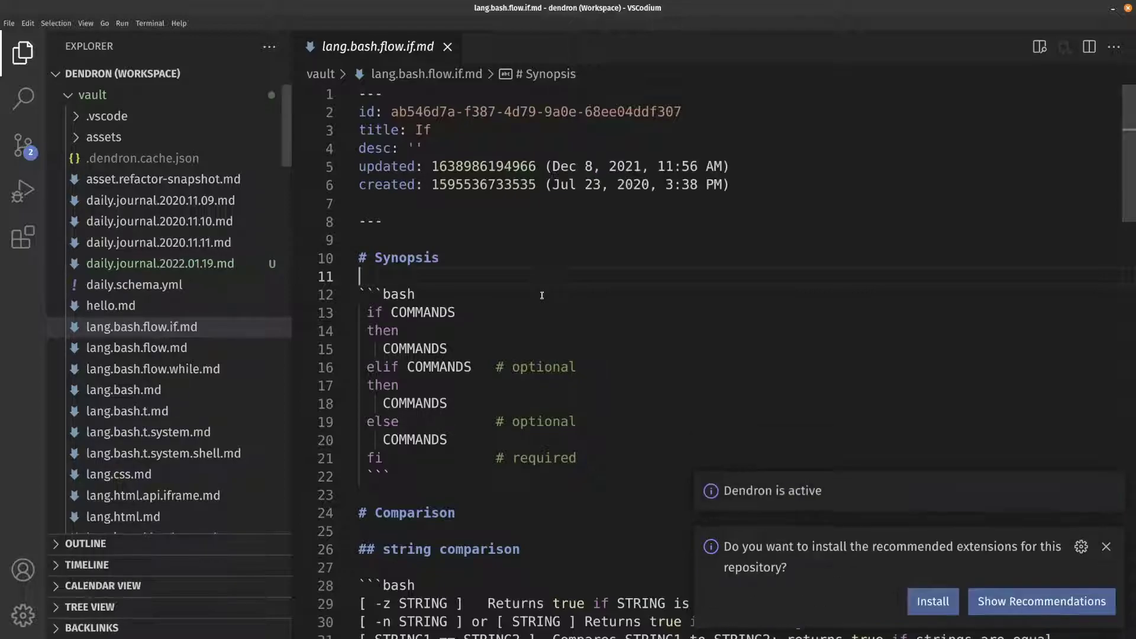
Run Dendron: Move Note on the open note, examine its suggested destinations and multi-selection option, and cancel the command.
key(ctrl+shift+p)
text(move)
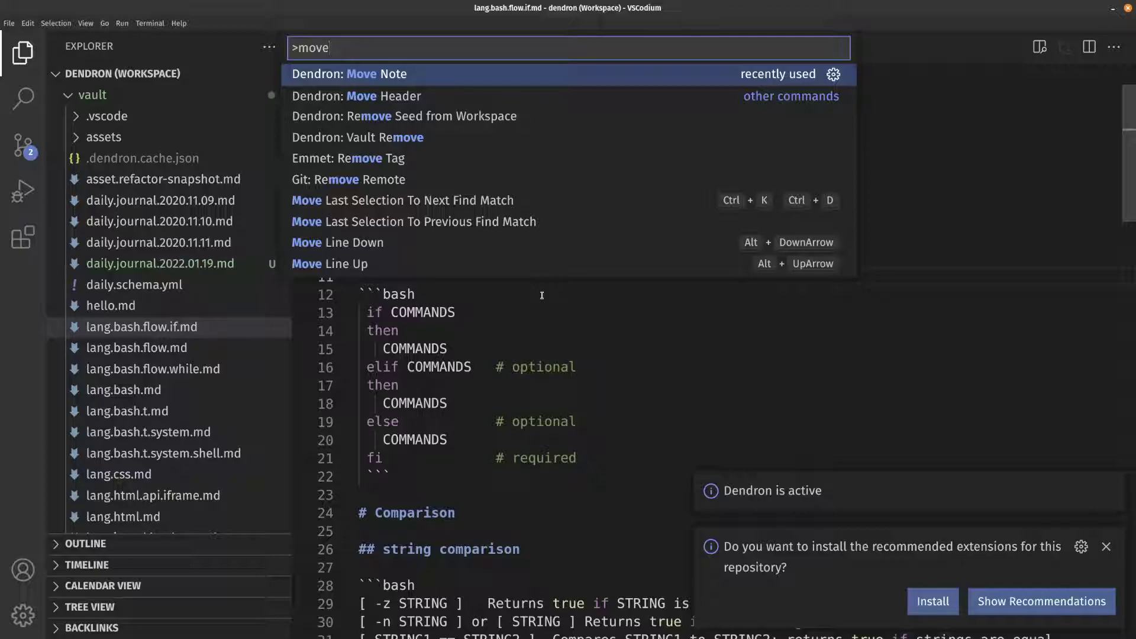
key(Return)
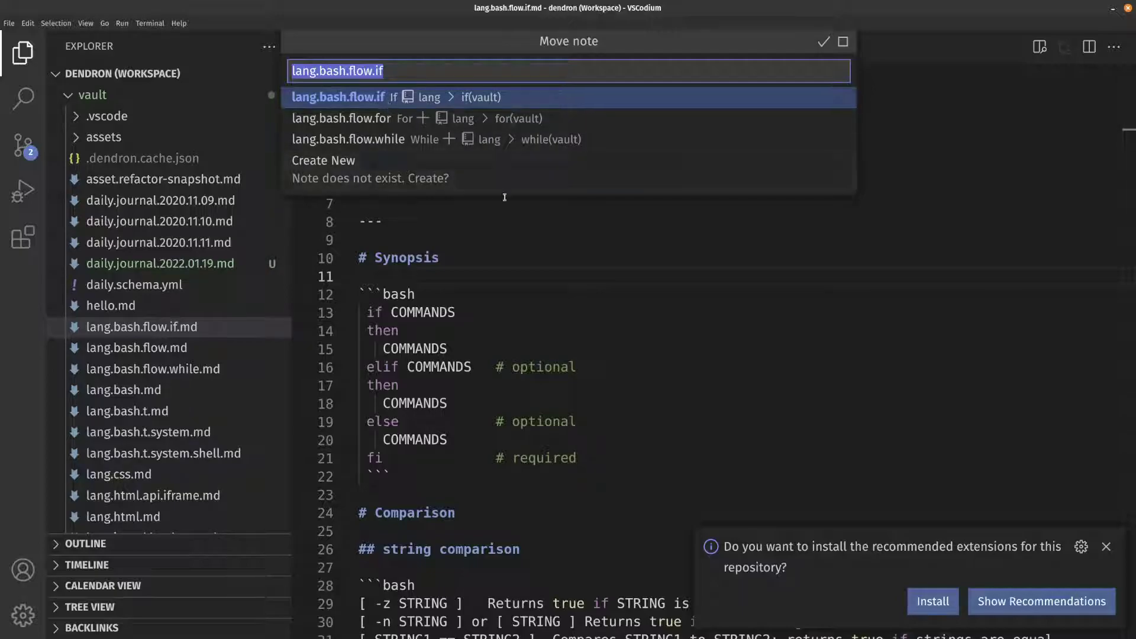
key(Down)
key(Down)
key(Up)
key(Up)
key(Down)
key(Down)
key(Up)
key(Up)
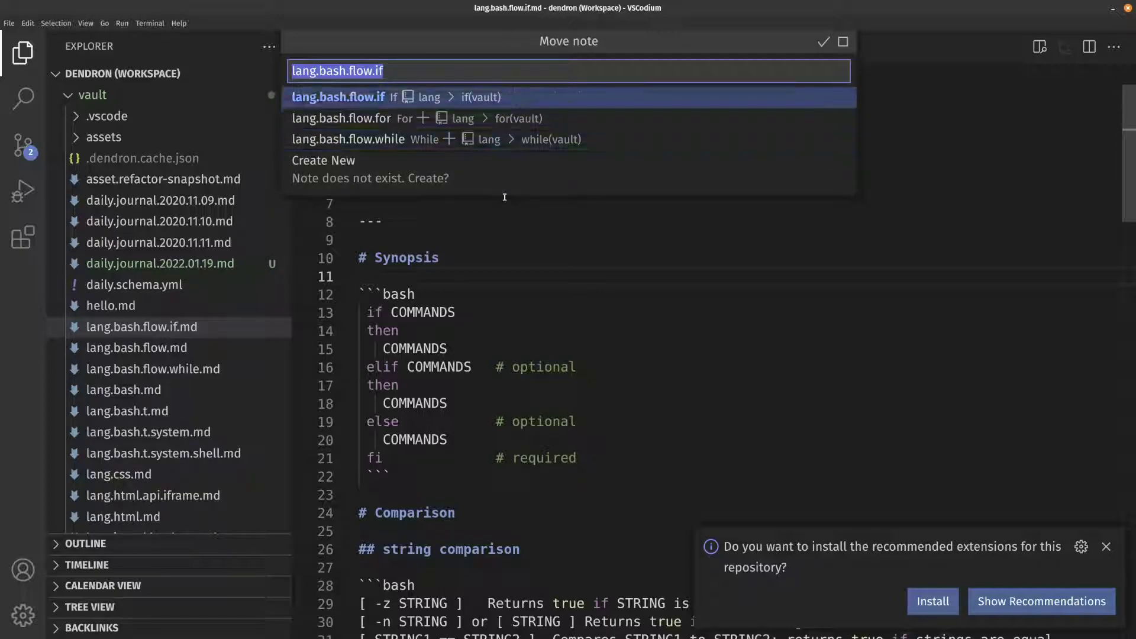
click(843, 42)
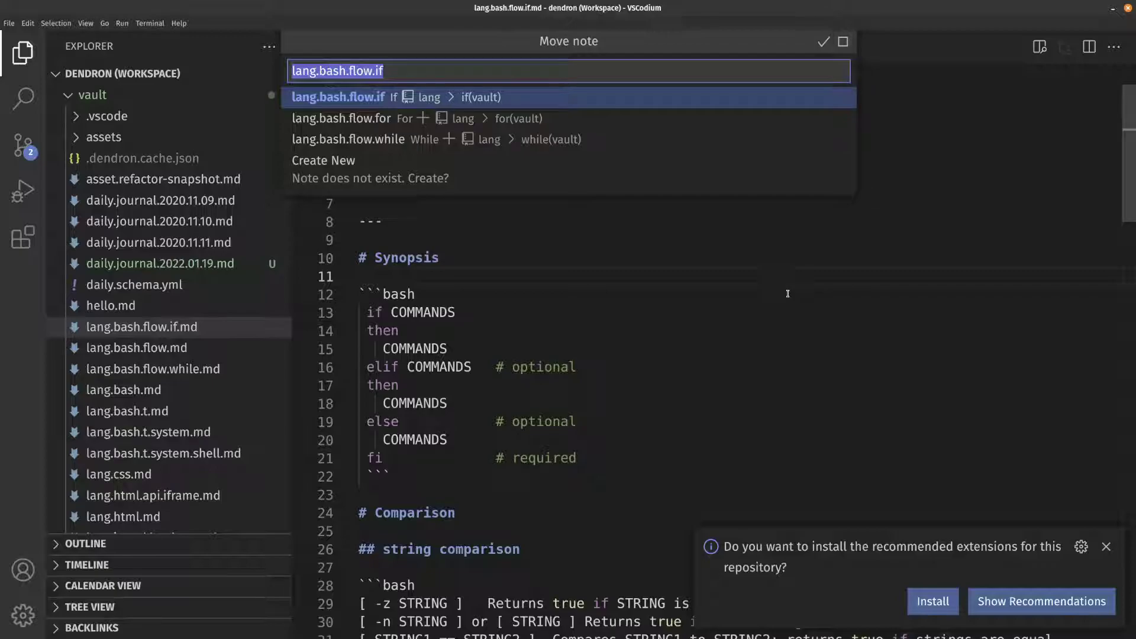
key(Escape)
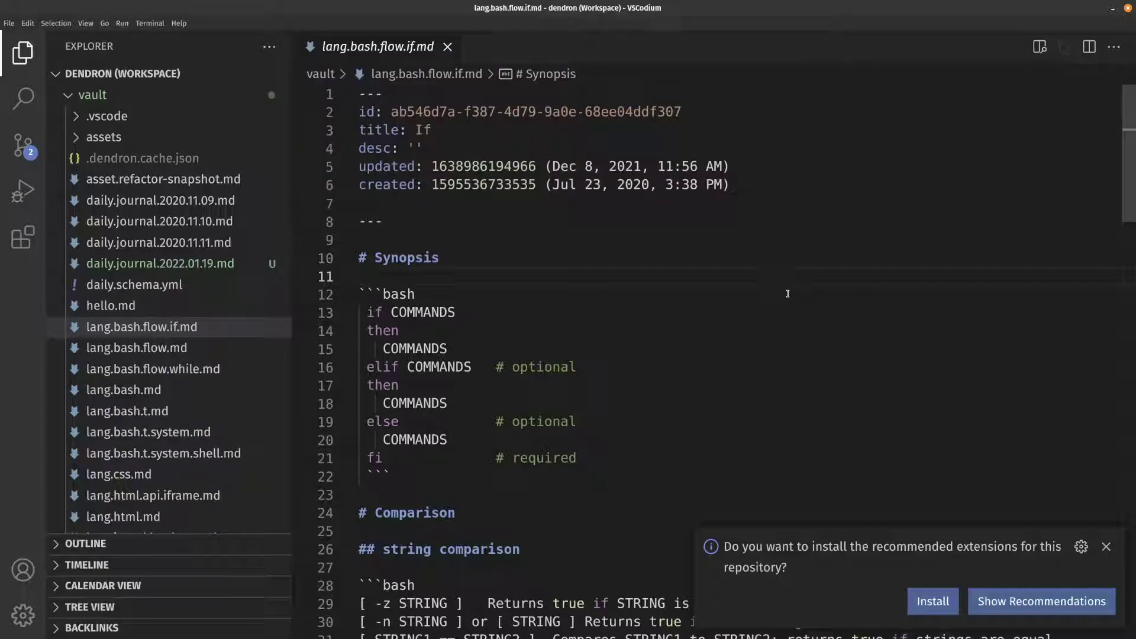
Look at Dendron's note lookup options from the open note and accept lang.bash.flow.if.
key(ctrl+l)
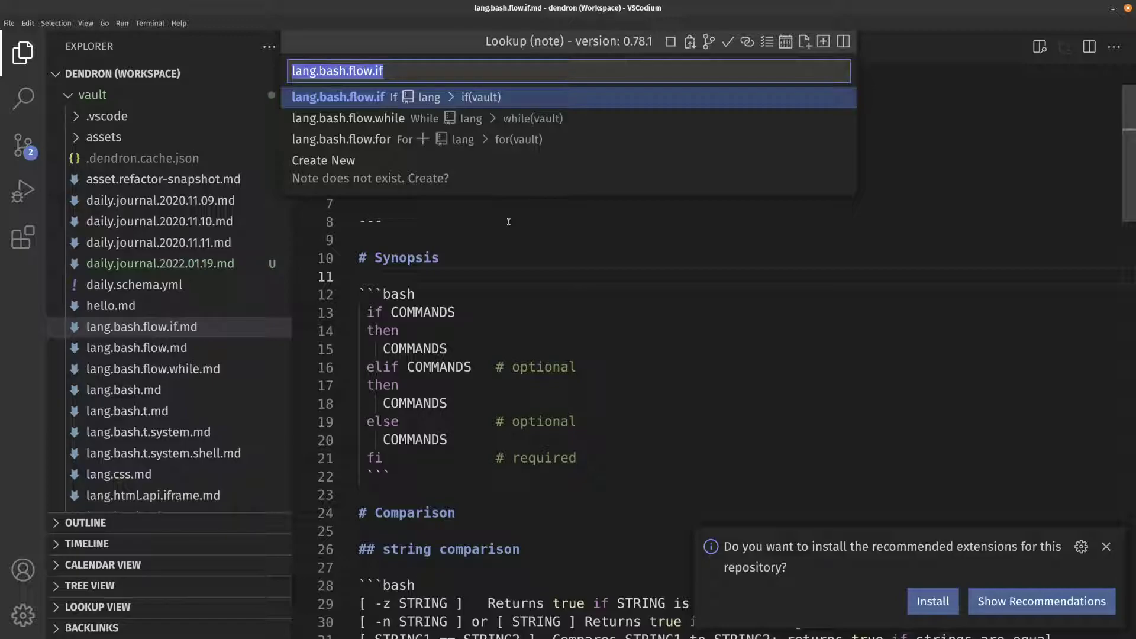
key(Return)
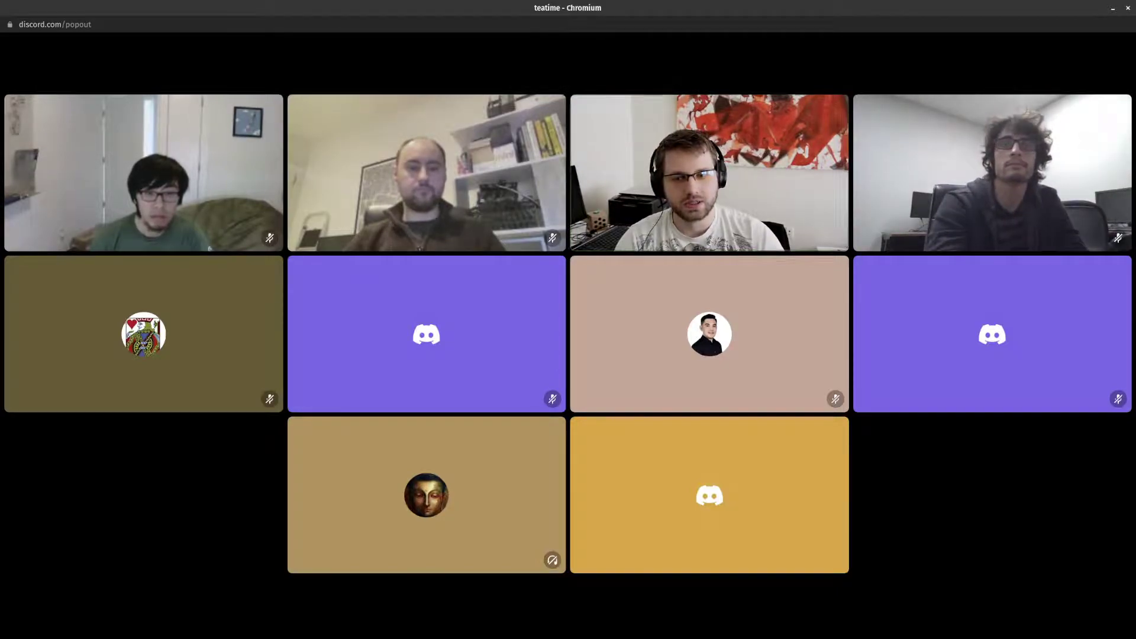
Switch to the Discord call window and disconnect from the teatime Office Hours call.
mouse_move(1076, 600)
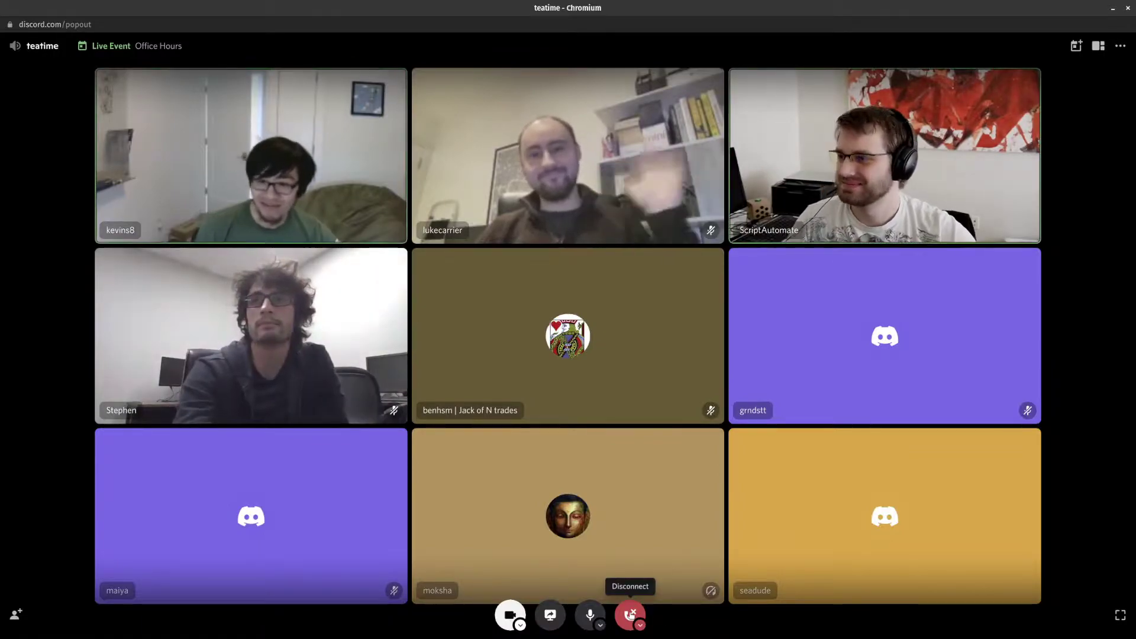
click(631, 613)
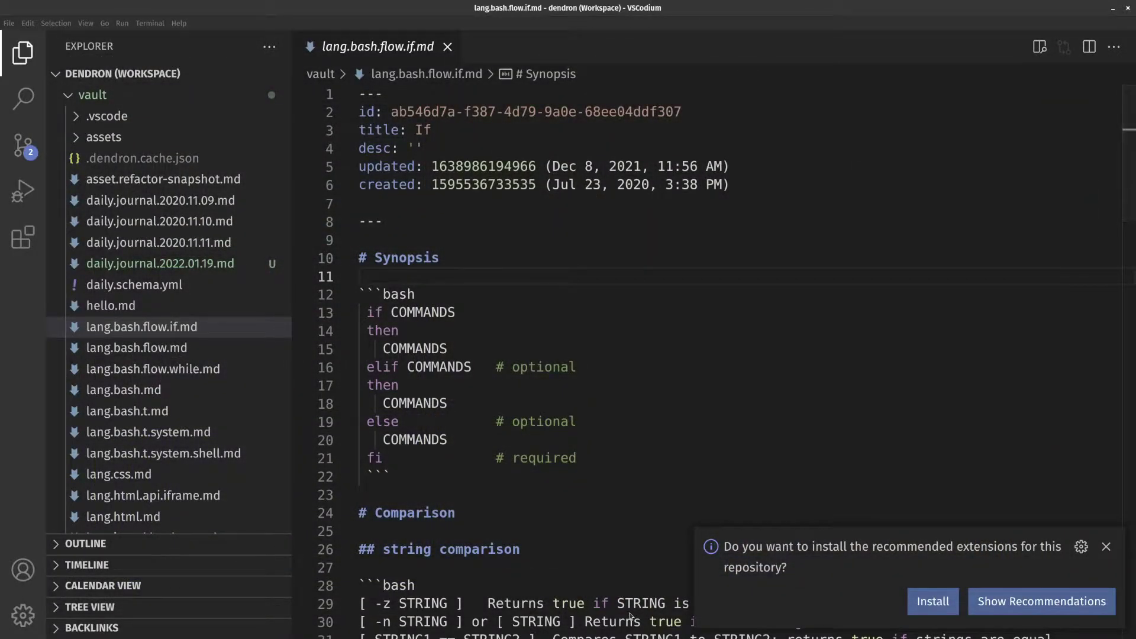